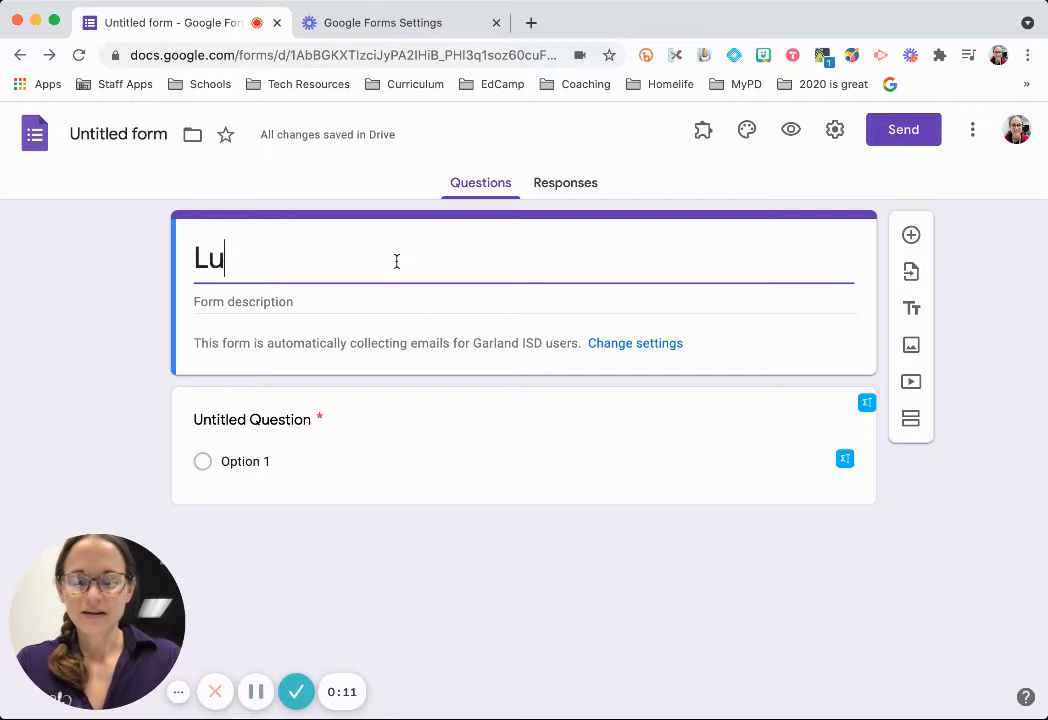
Add the description 'The form to tell me what you want to bring' under the Luncheon title.
click(351, 297)
text(The form)
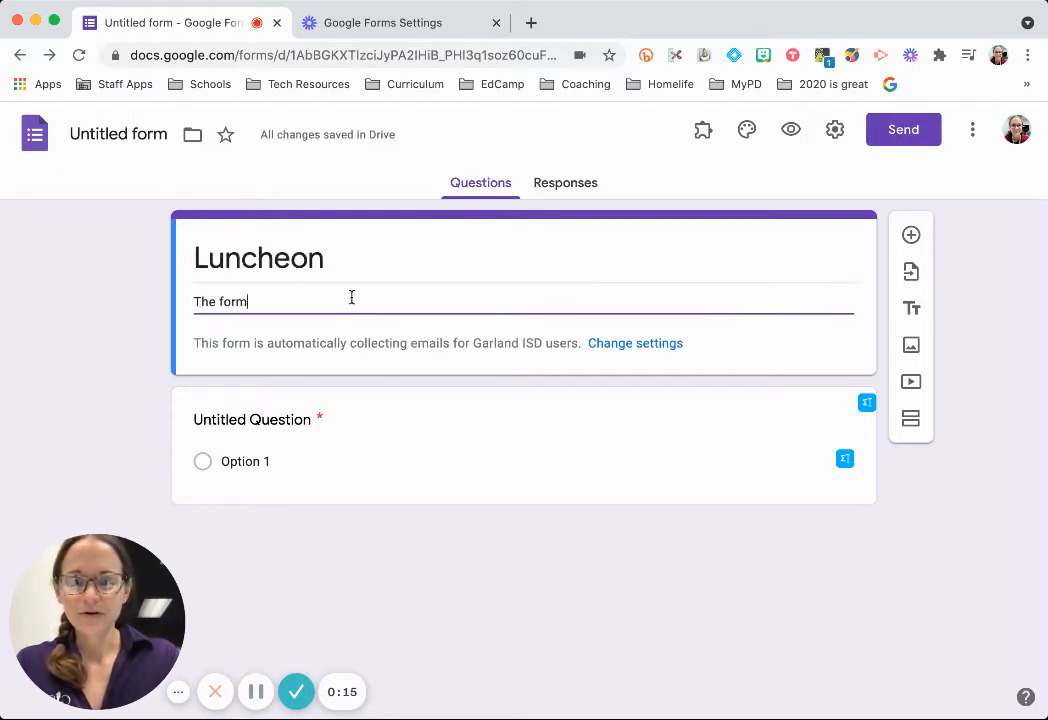
text( to tell me what you want to bring)
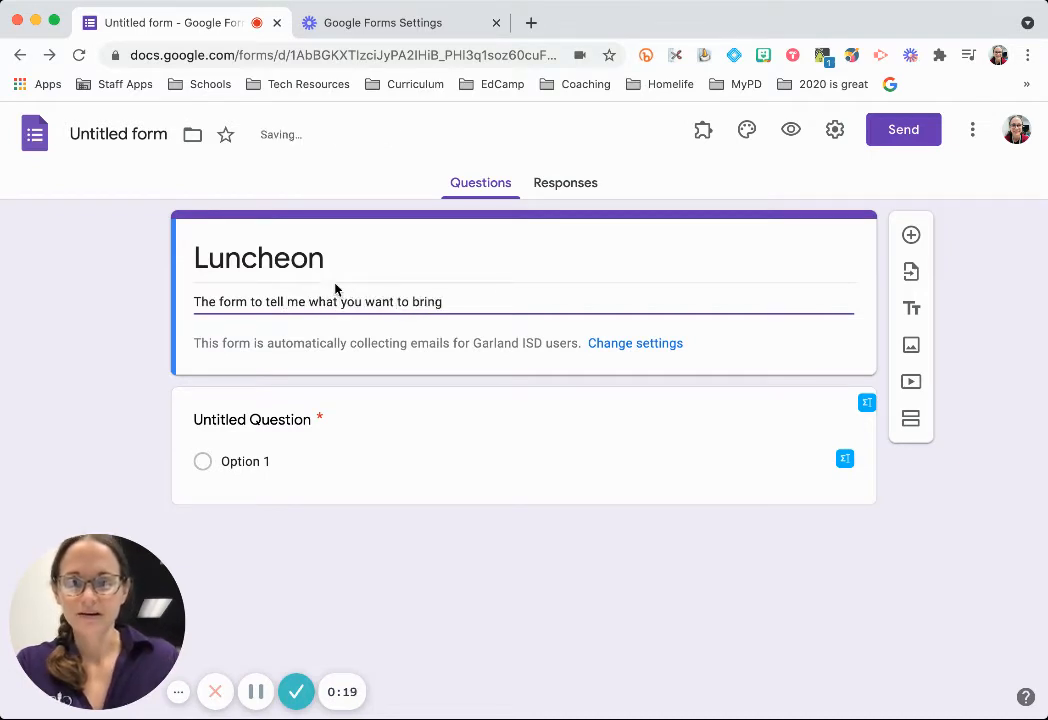
click(304, 420)
Make the first question a short-answer question titled 'First Name'.
click(835, 437)
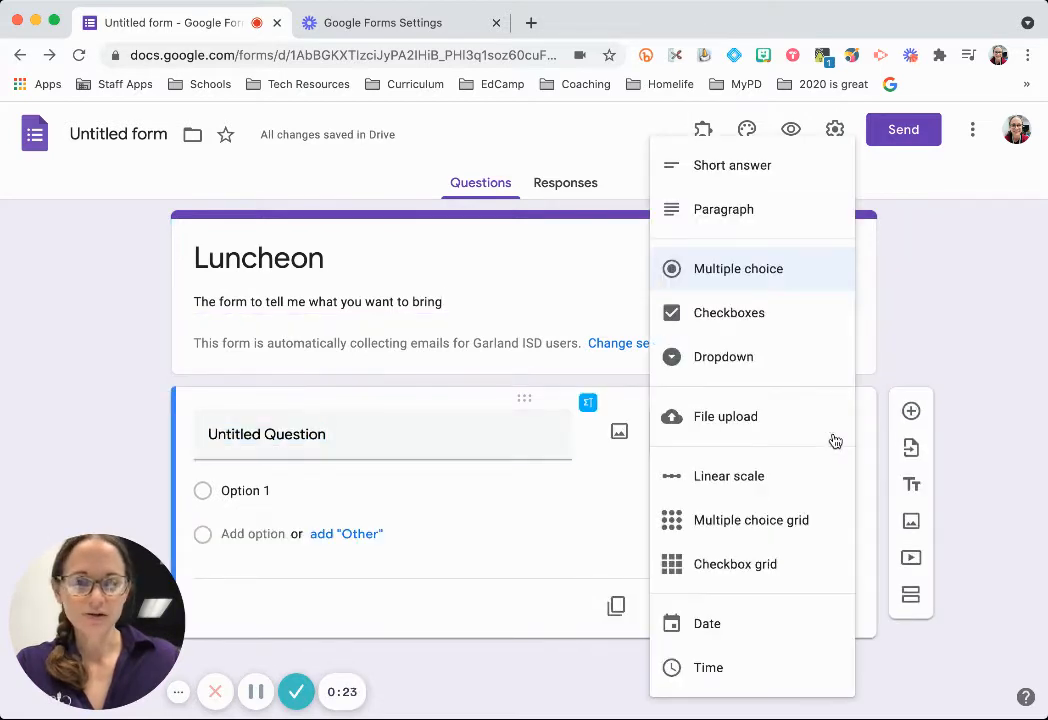
click(769, 172)
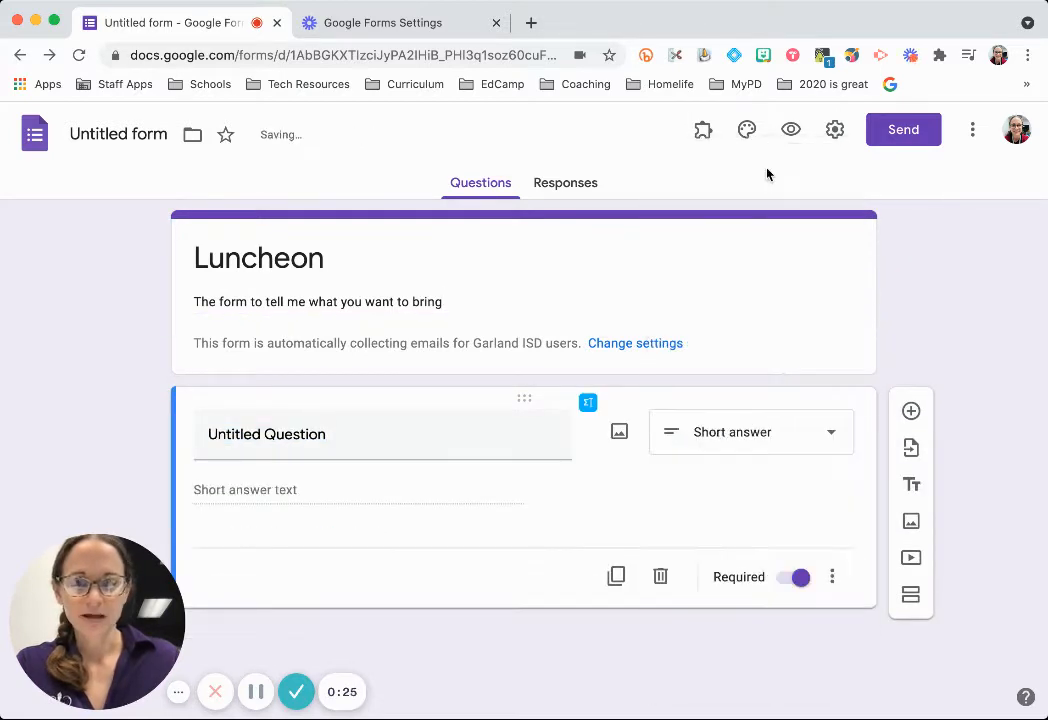
click(317, 433)
text(First Name)
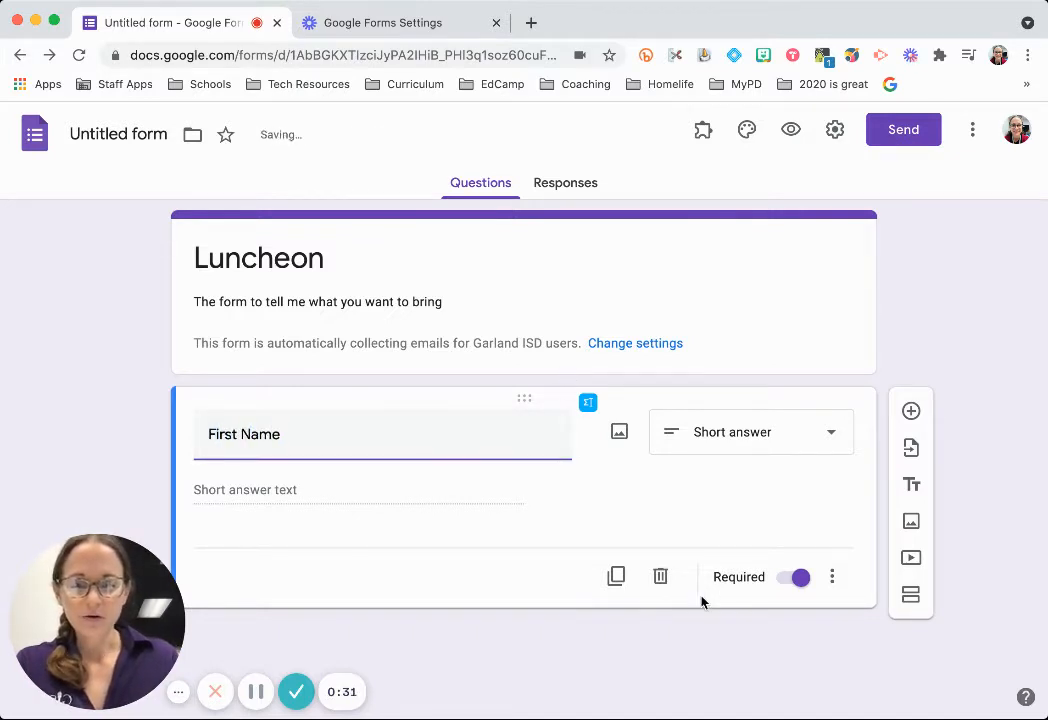
Duplicate First Name and rename the short-answer copy to 'Last Name'.
click(616, 576)
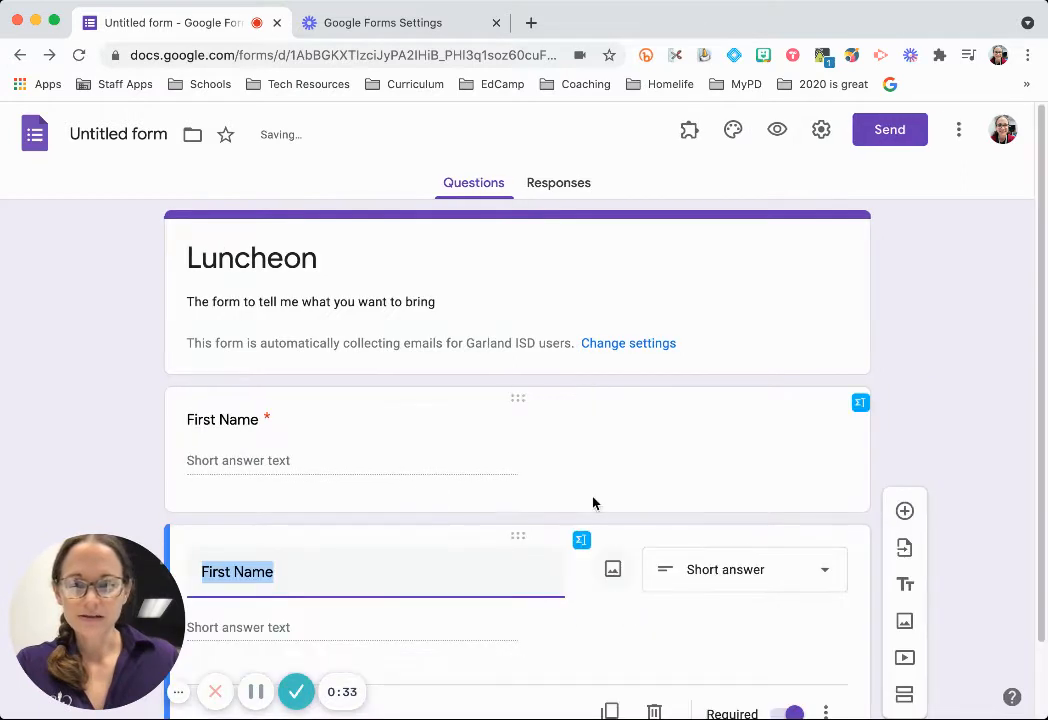
click(636, 338)
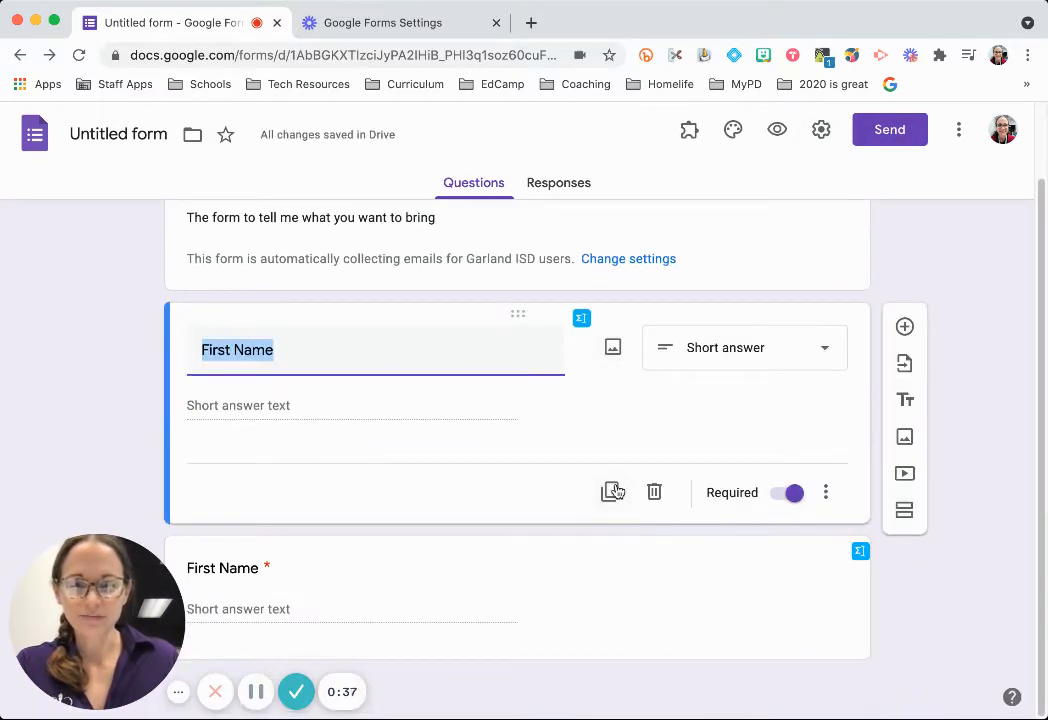
click(488, 542)
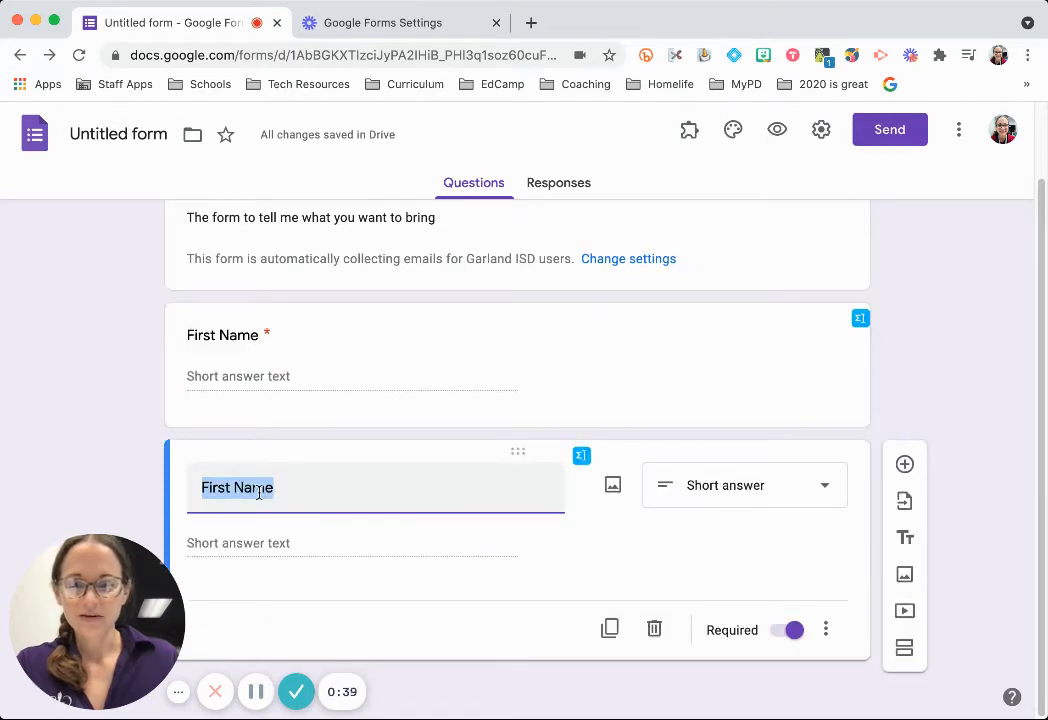
drag(296, 489, 218, 451)
text(LAst)
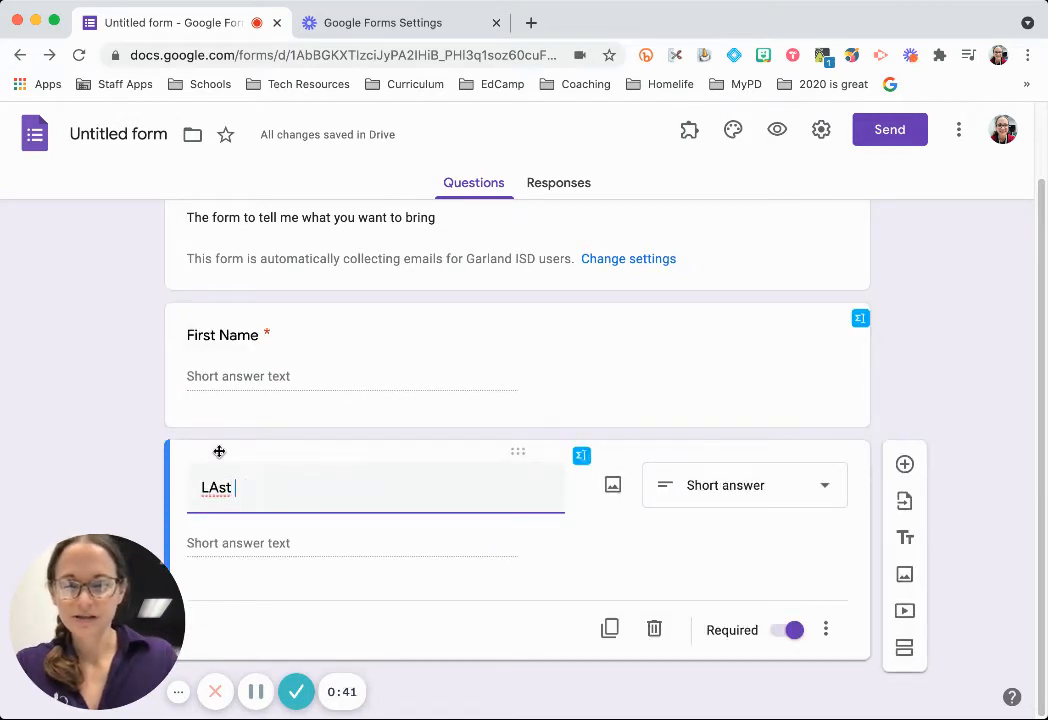
key(BackSpace)
key(BackSpace)
key(BackSpace)
text(ast Name)
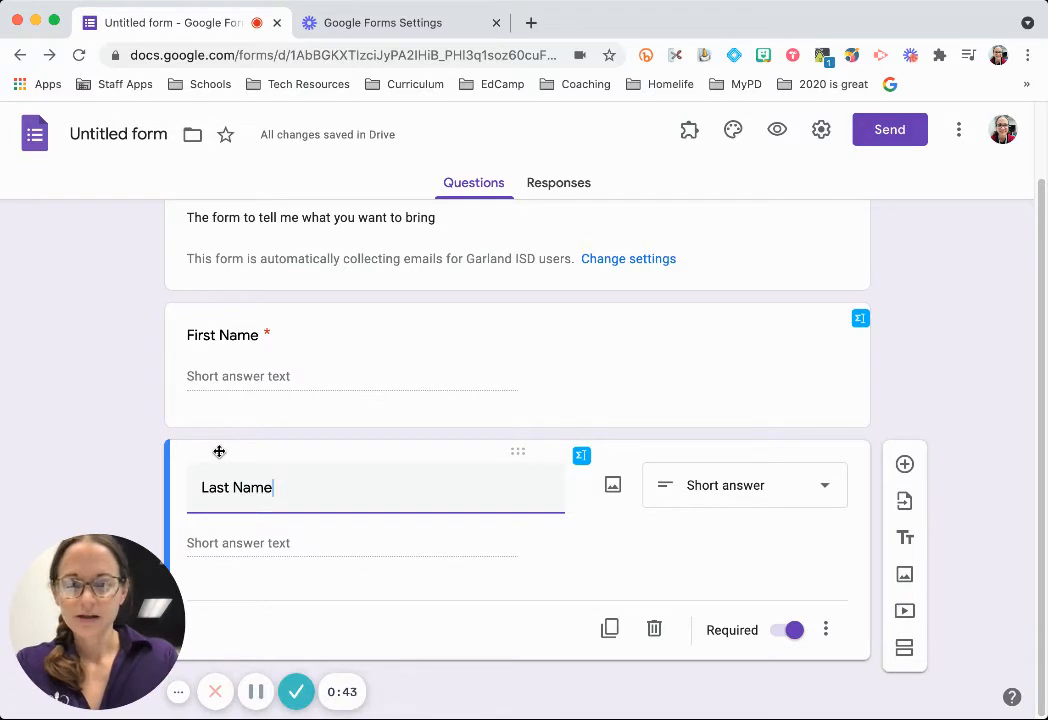
click(833, 491)
click(921, 290)
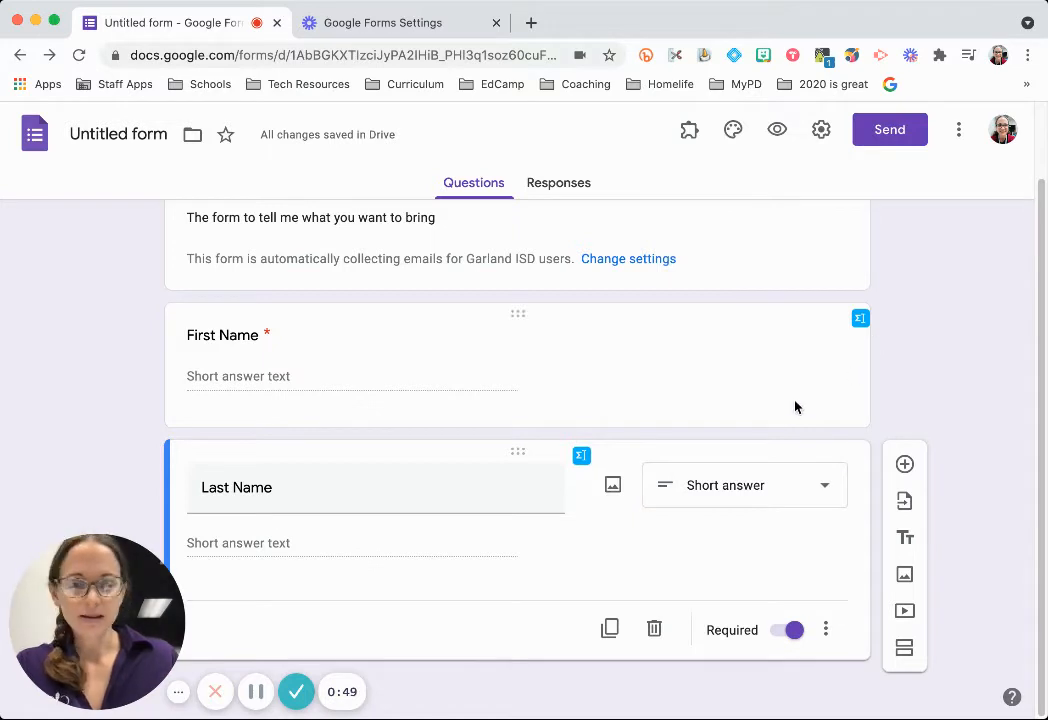
Add a paragraph question titled 'Share your recipe with us.' below Last Name.
click(905, 465)
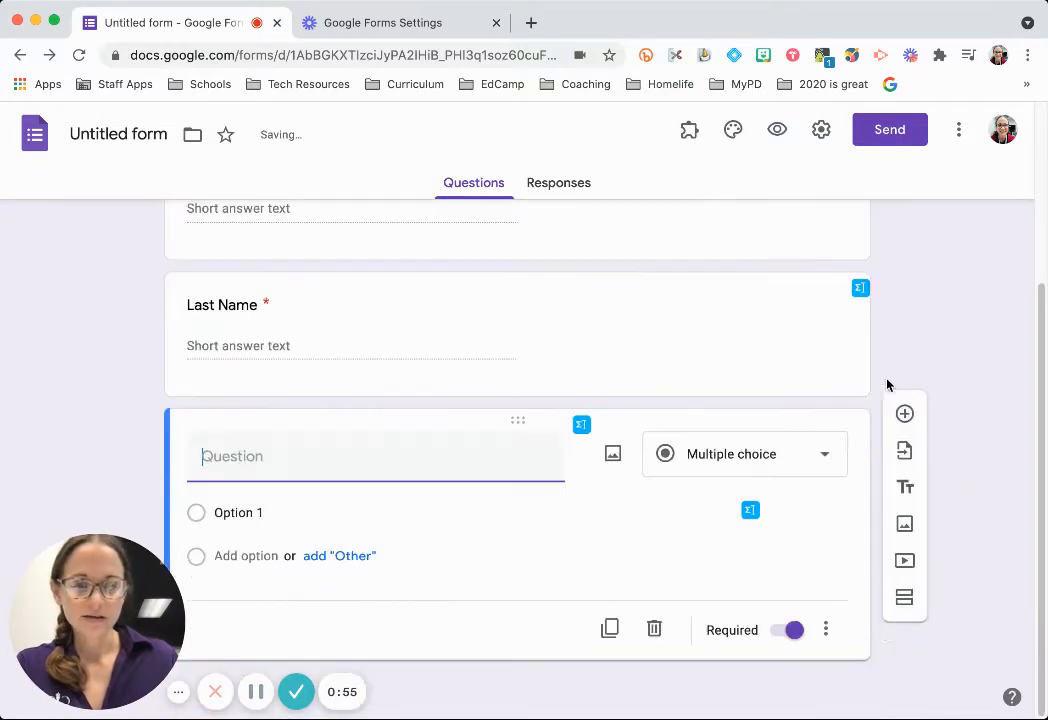
click(833, 453)
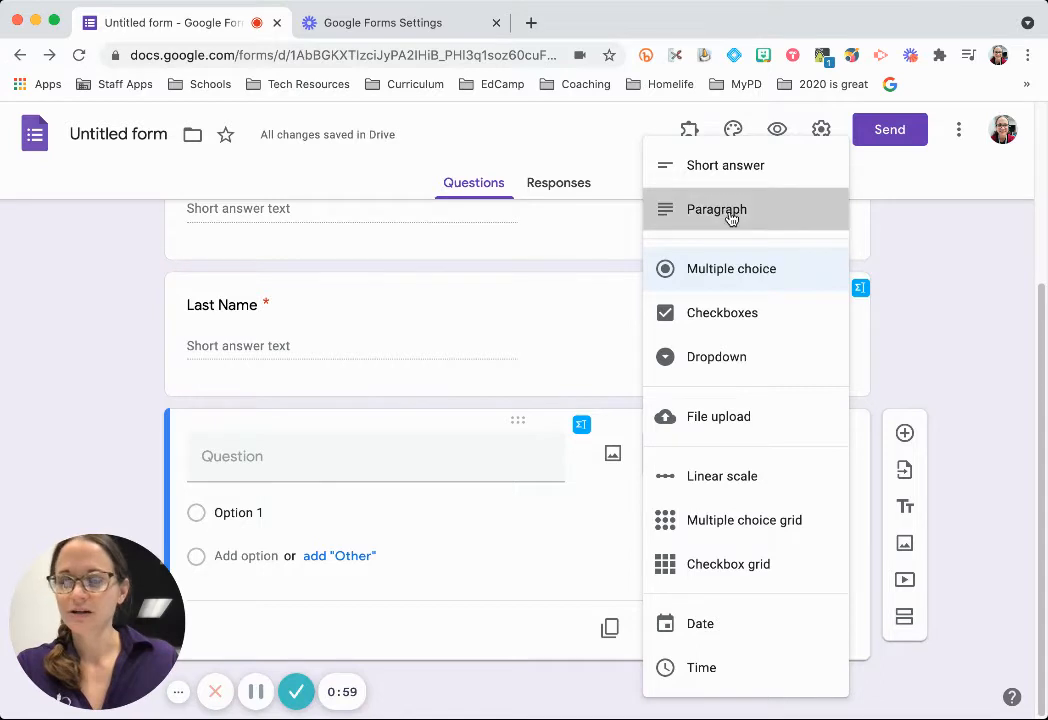
click(725, 213)
click(341, 486)
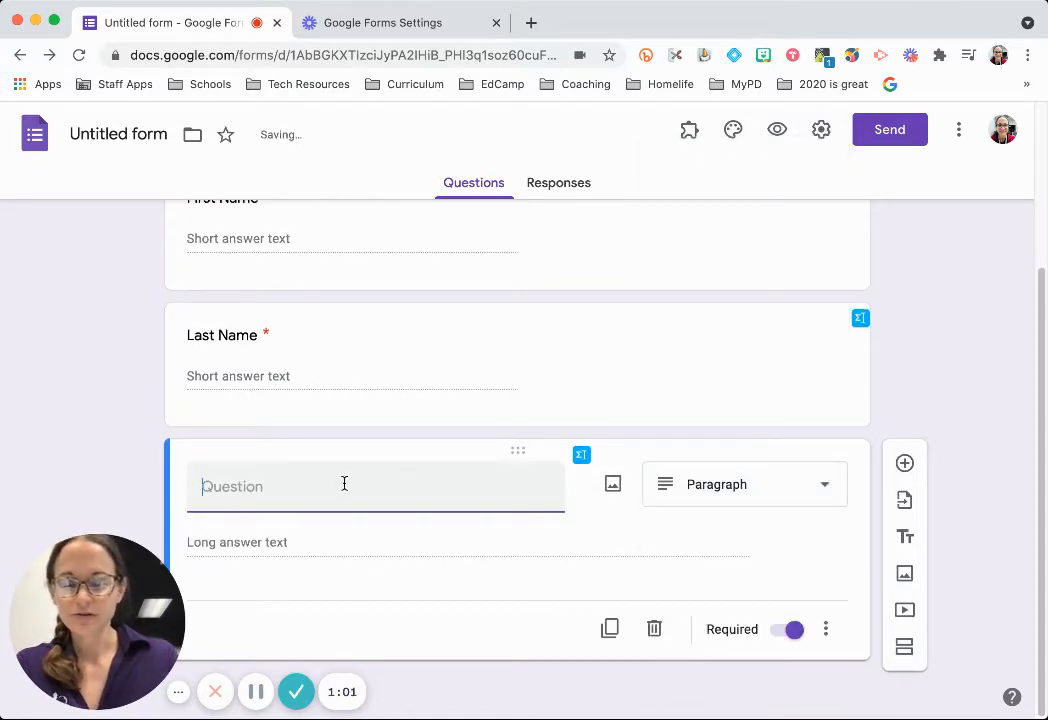
text(Share your rece)
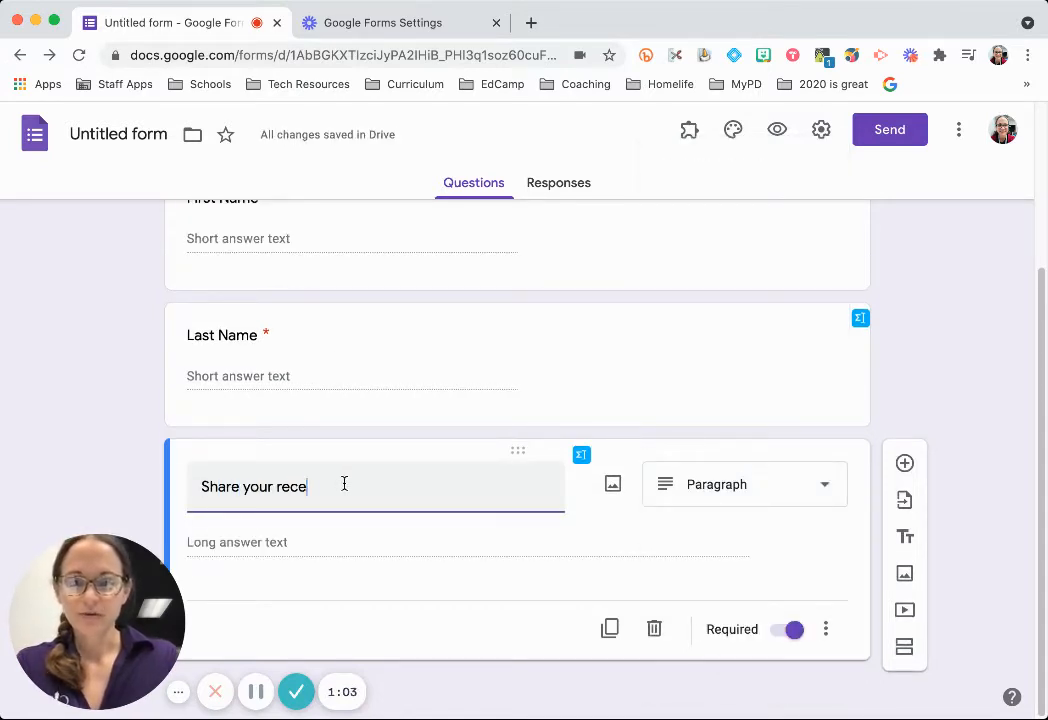
text(iipe wi)
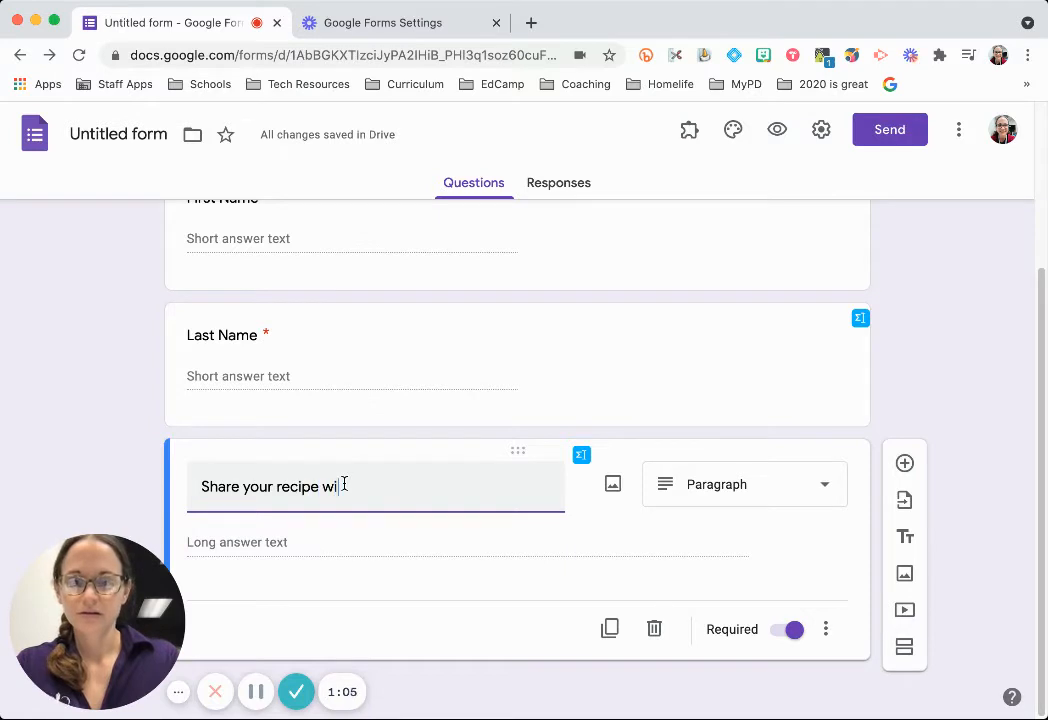
text(th us.)
After checking the name questions, make the recipe question optional and add another question below it.
scroll(372, 402, up, 2)
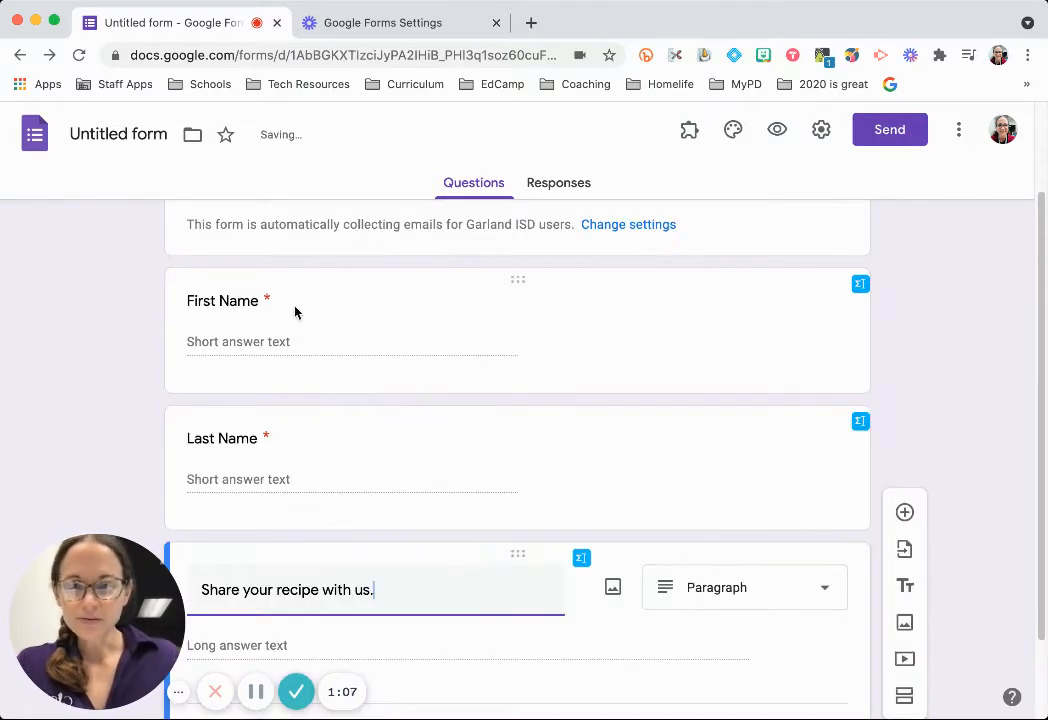
click(458, 323)
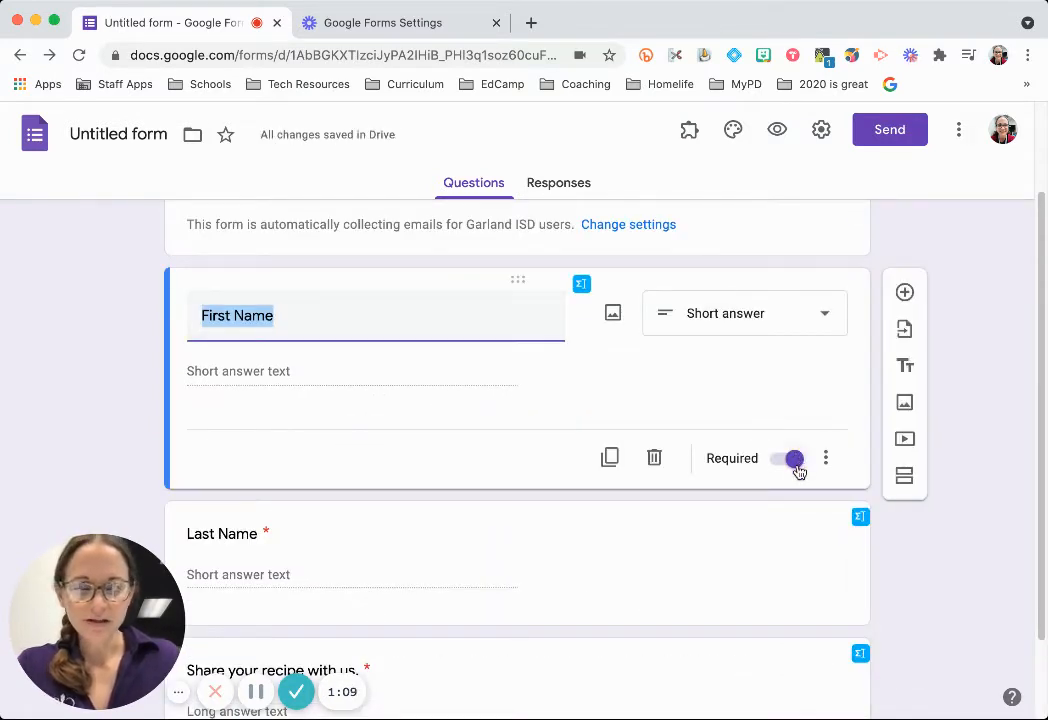
scroll(795, 466, down, 1)
click(795, 464)
scroll(760, 468, down, 1)
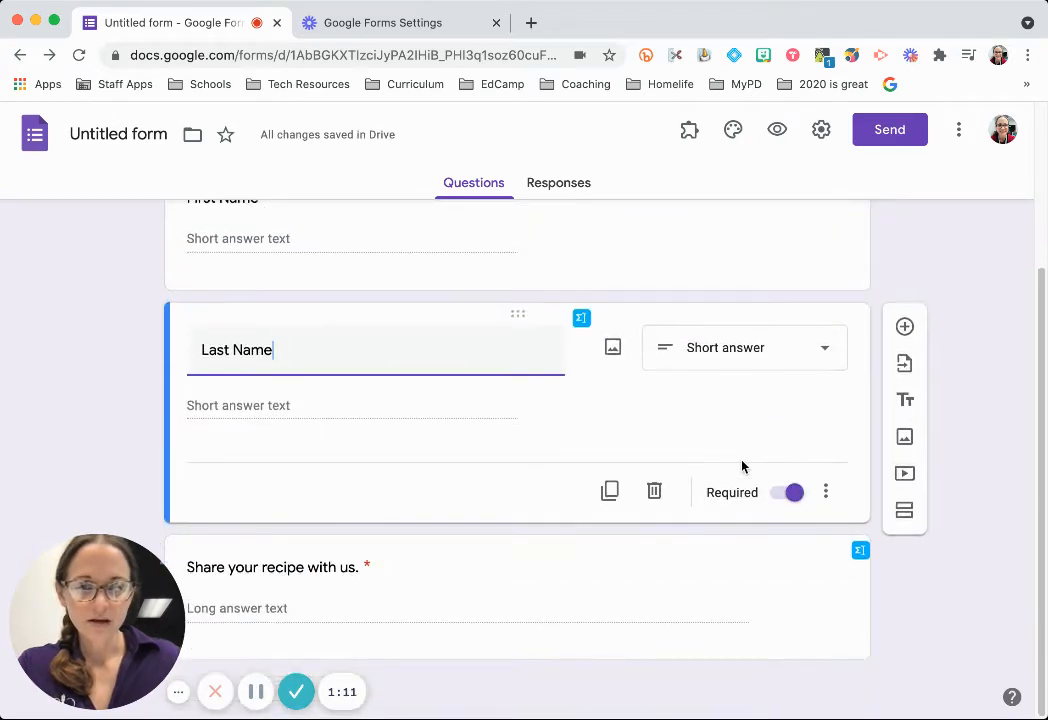
click(774, 545)
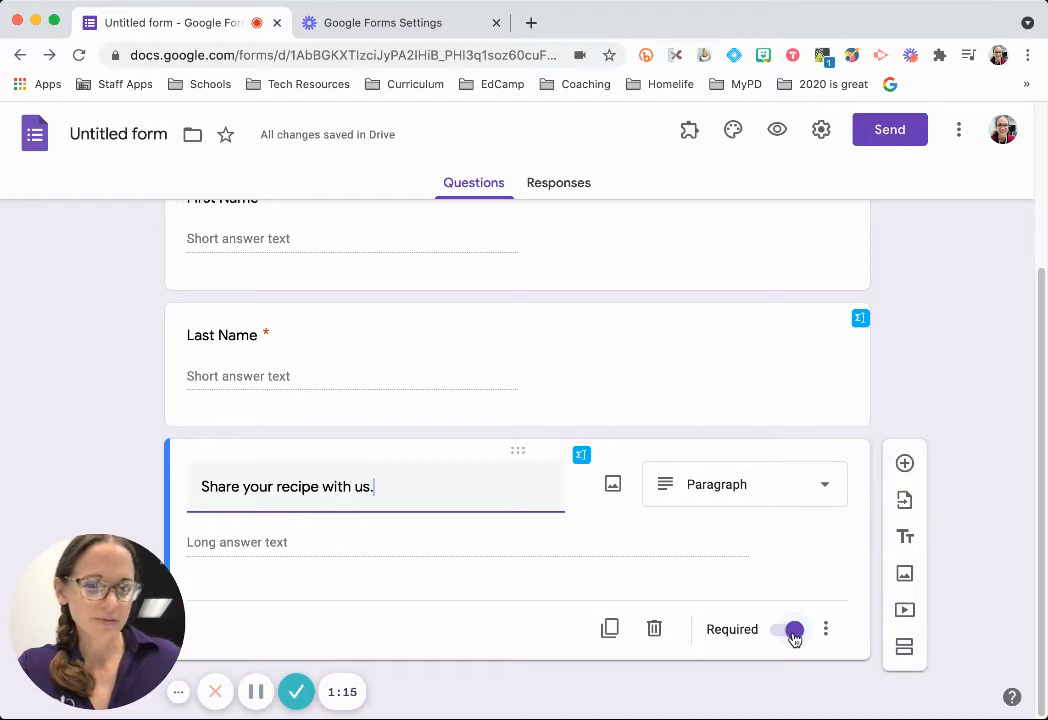
click(793, 632)
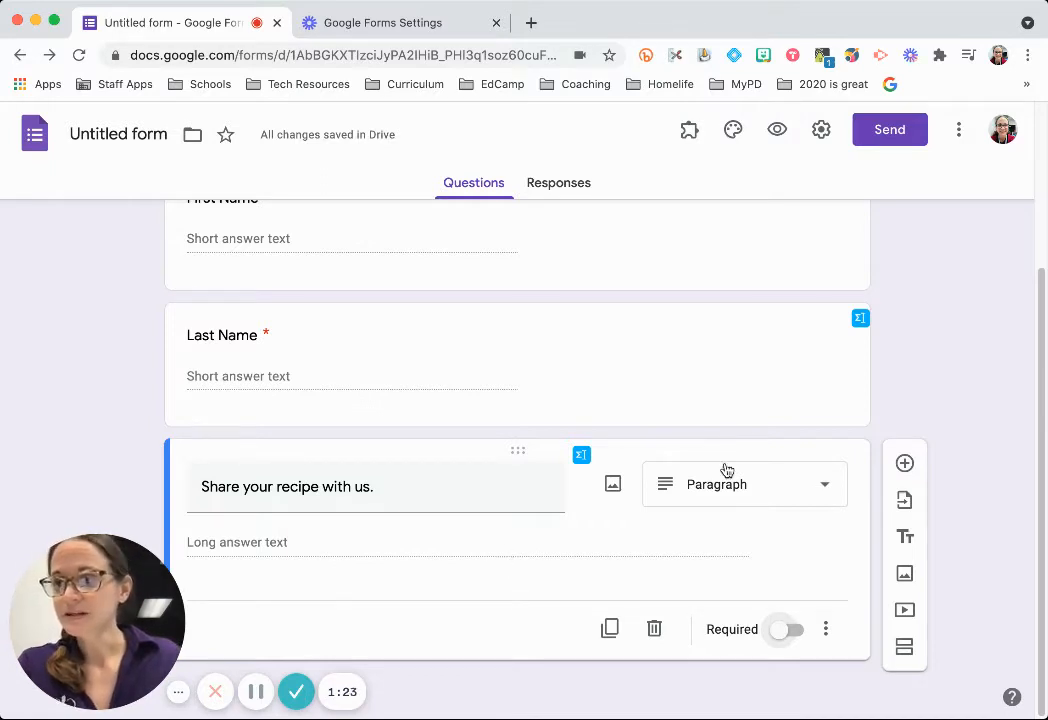
click(905, 464)
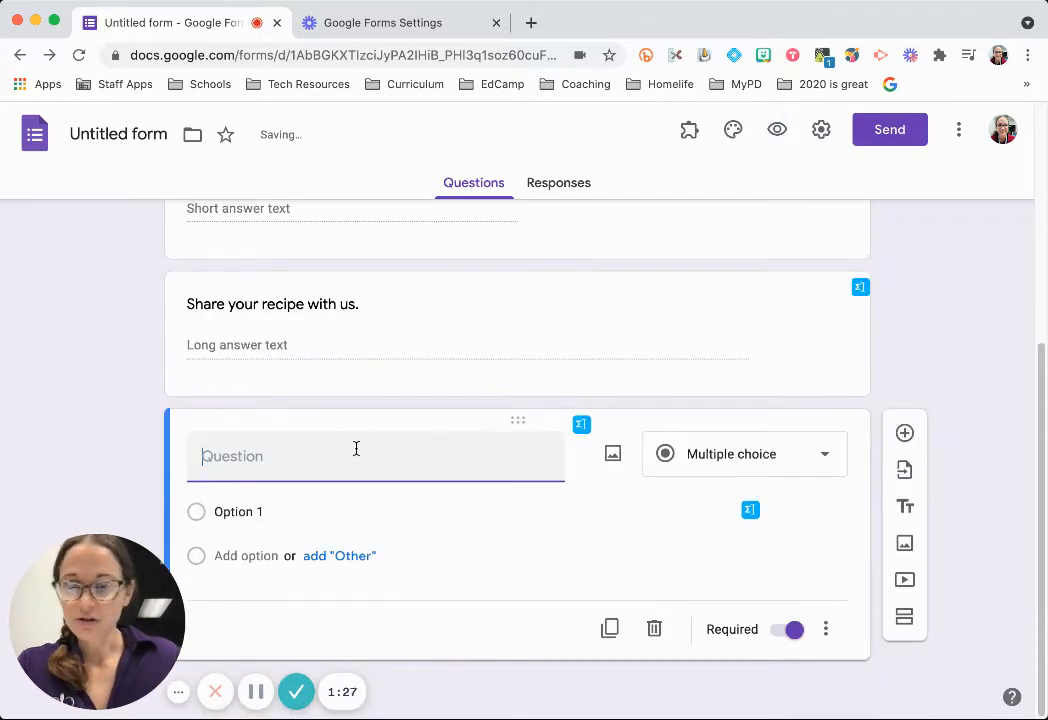
Title the question 'What category of food are you bringing?' with choices Main dish, Side, Dessert, Drinks, Other.
text(What )
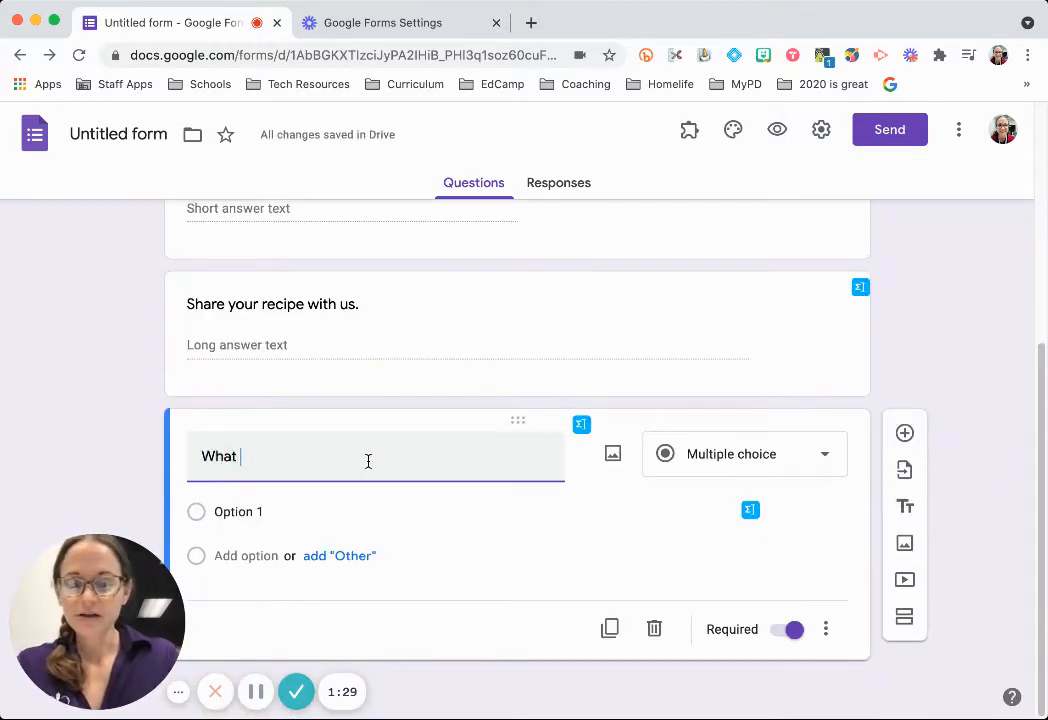
text(category of food )
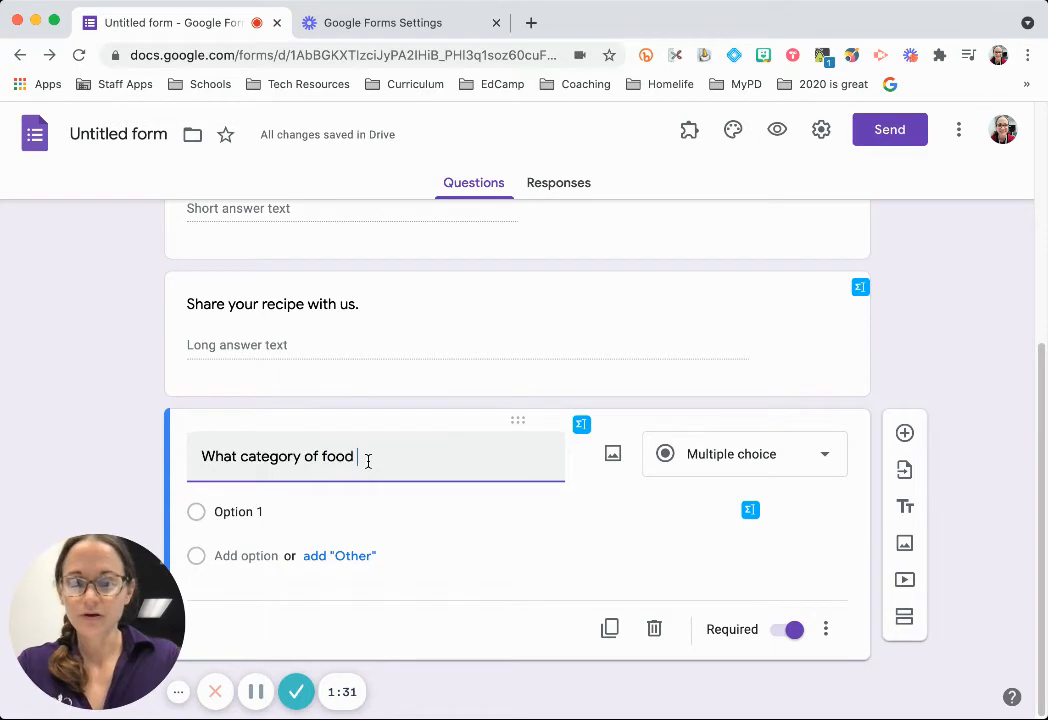
text(are you bringing?)
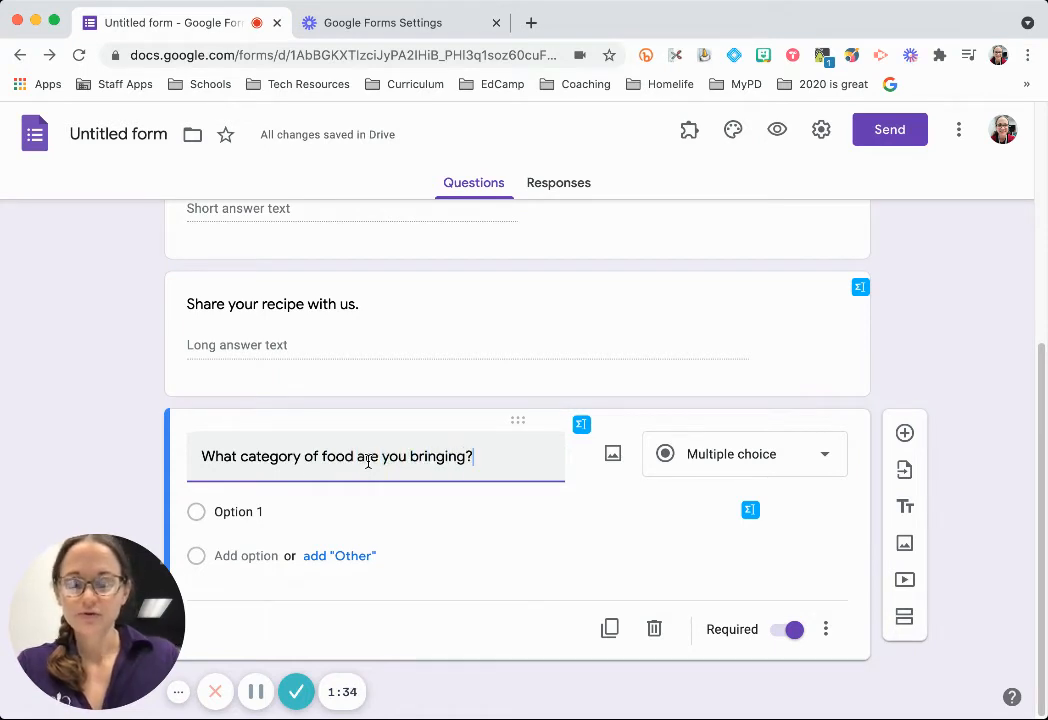
click(282, 516)
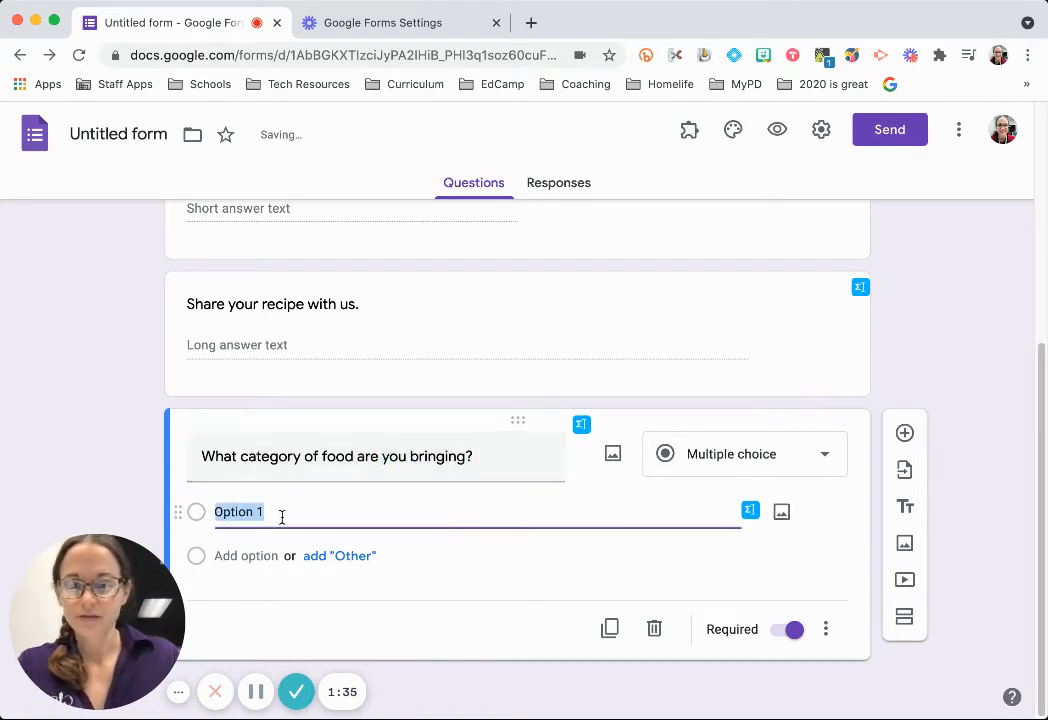
text(Main di)
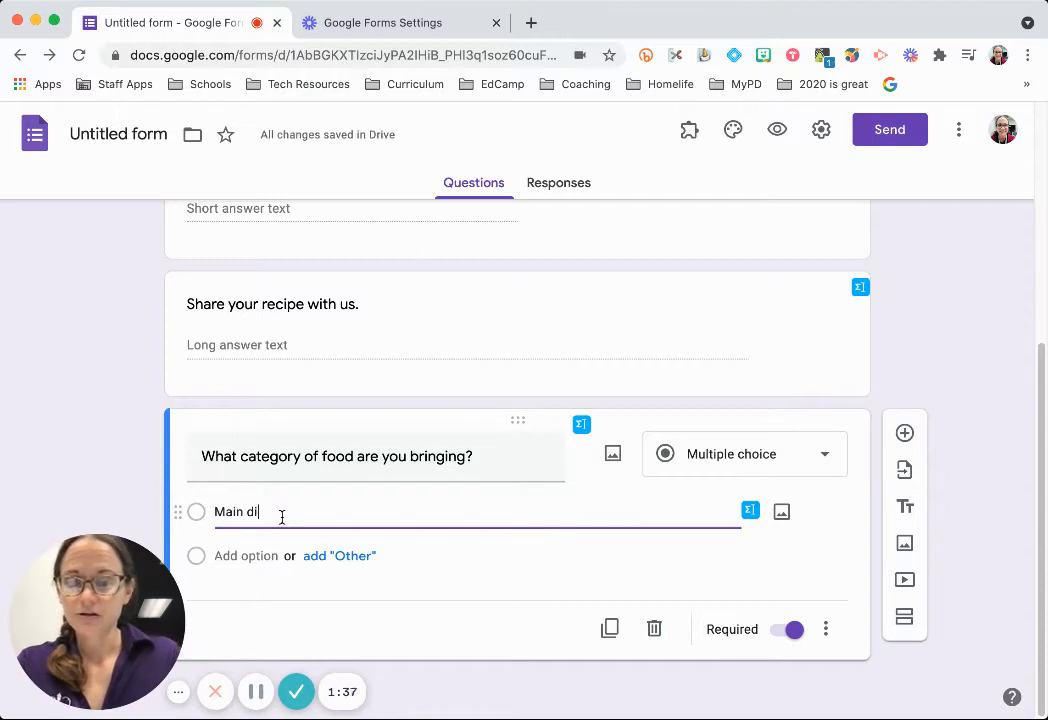
text(sh)
key(Return)
text(Side)
key(Return)
text(De)
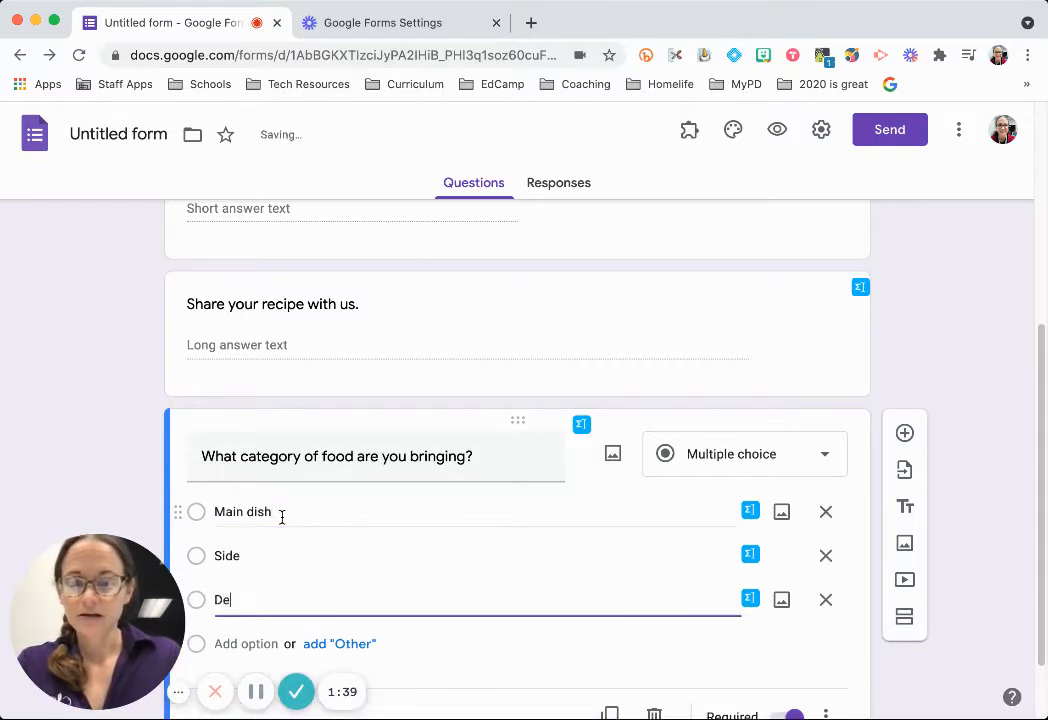
text(ssert)
key(Return)
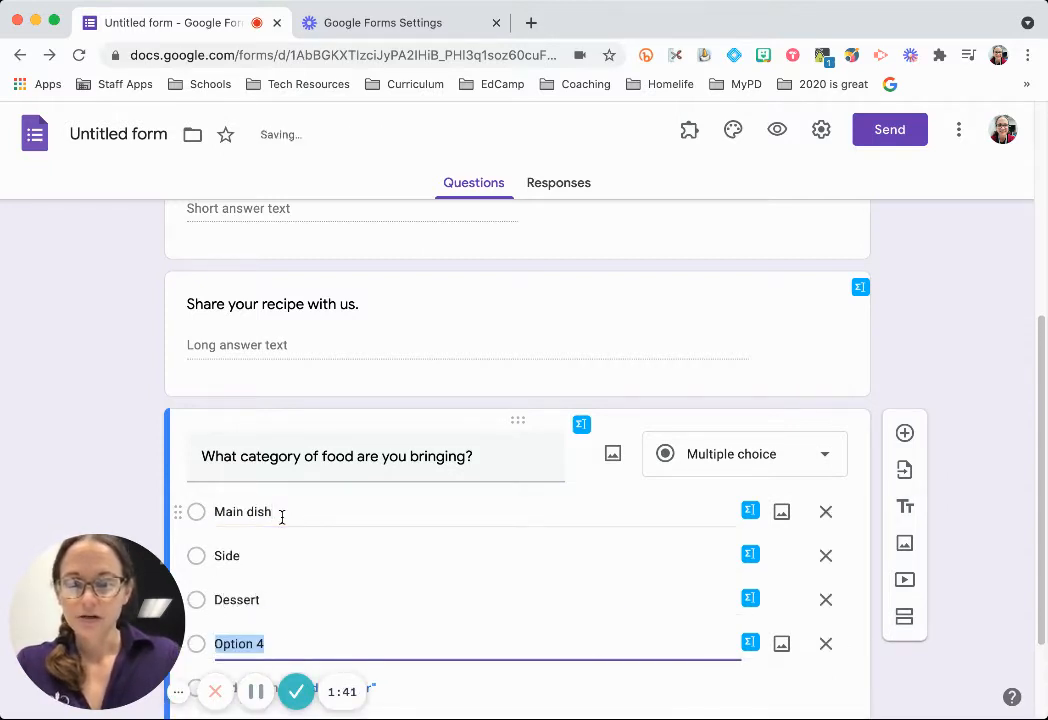
text(Drinks)
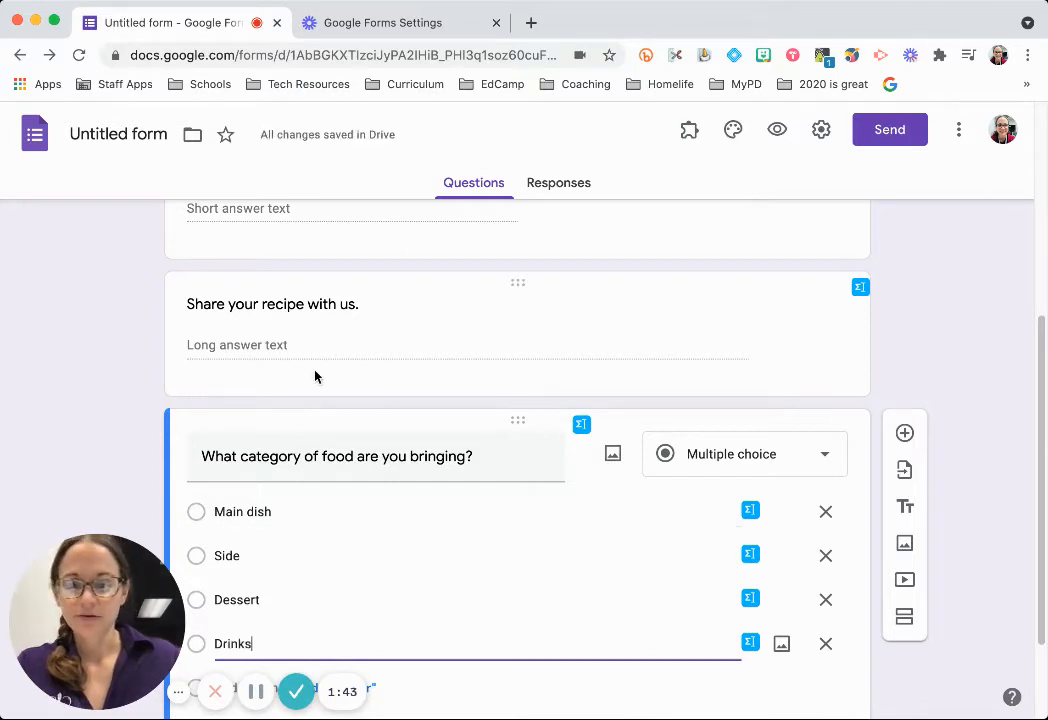
scroll(743, 315, down, 3)
click(341, 556)
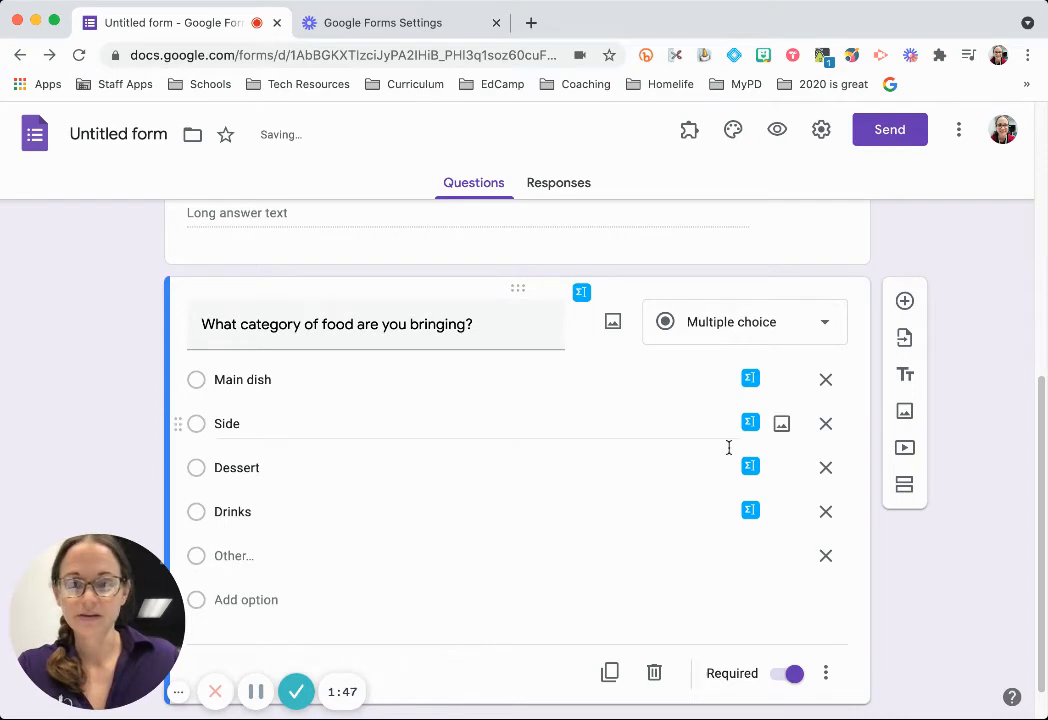
scroll(791, 584, down, 1)
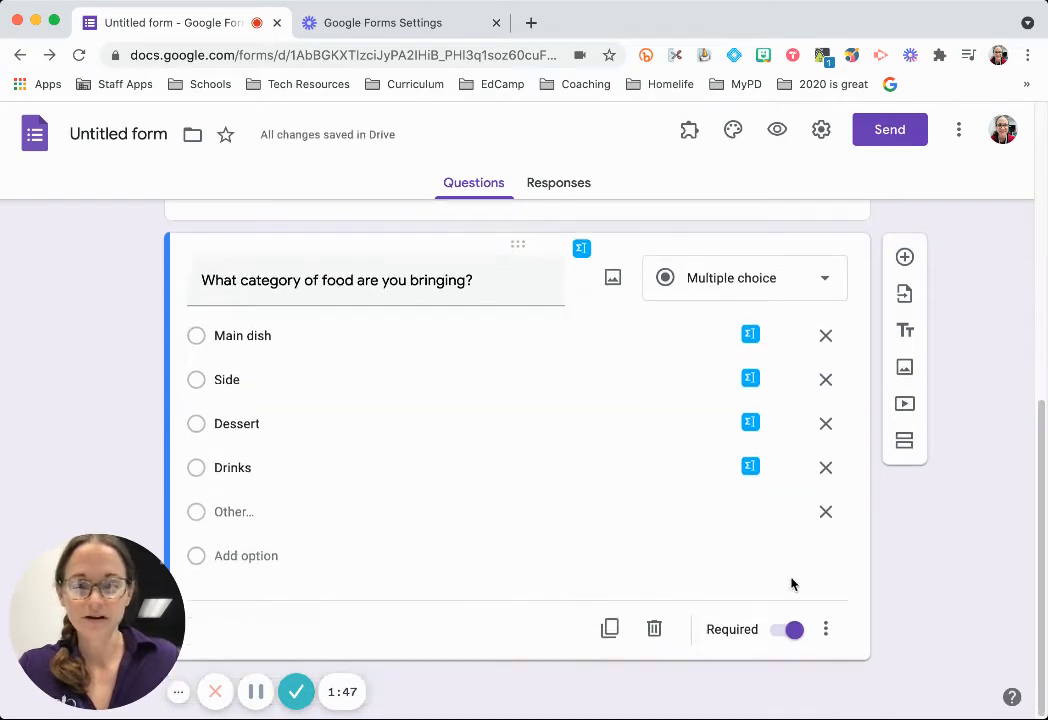
Add a new question titled 'Check all that apply for your dish.' after the food-category question.
click(905, 258)
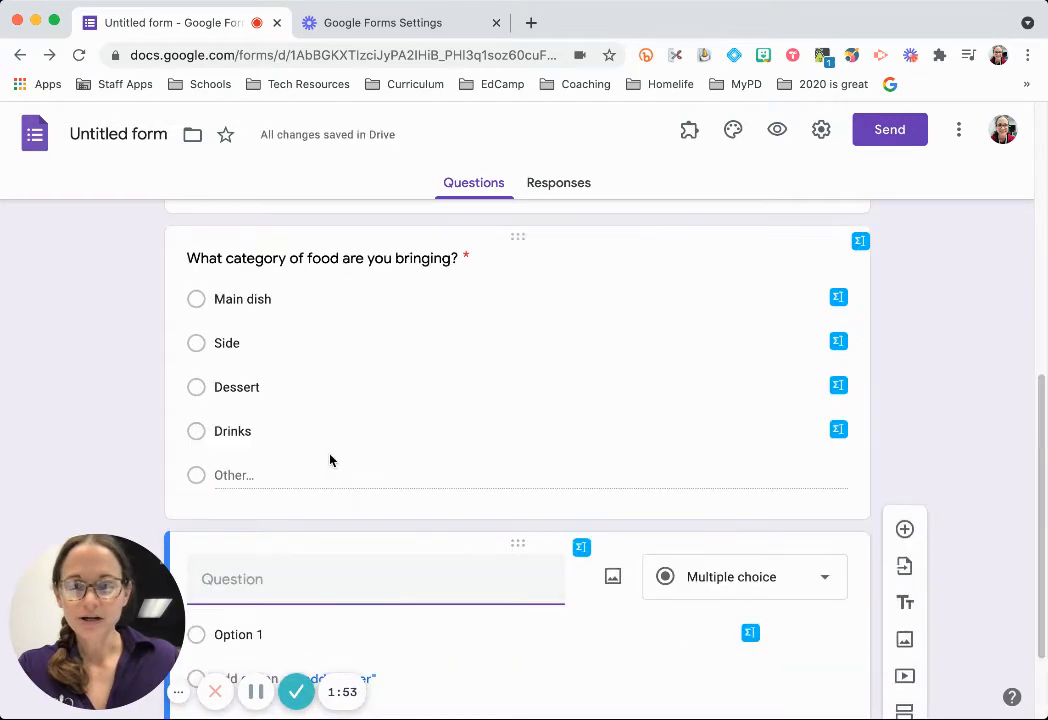
scroll(330, 458, up, 3)
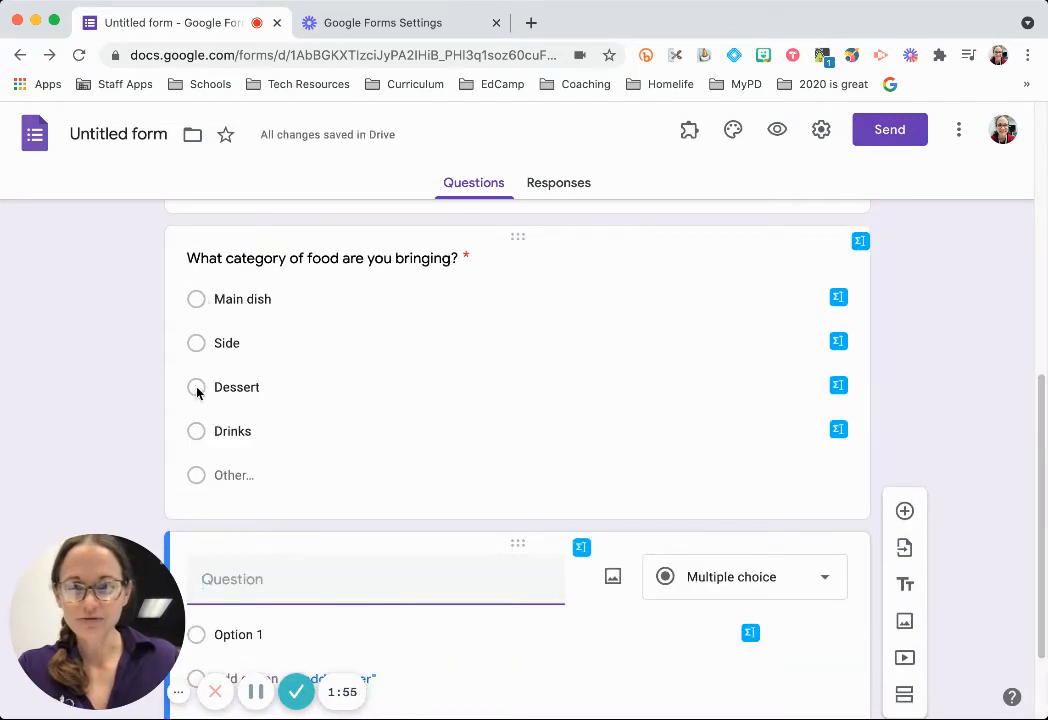
scroll(255, 435, down, 1)
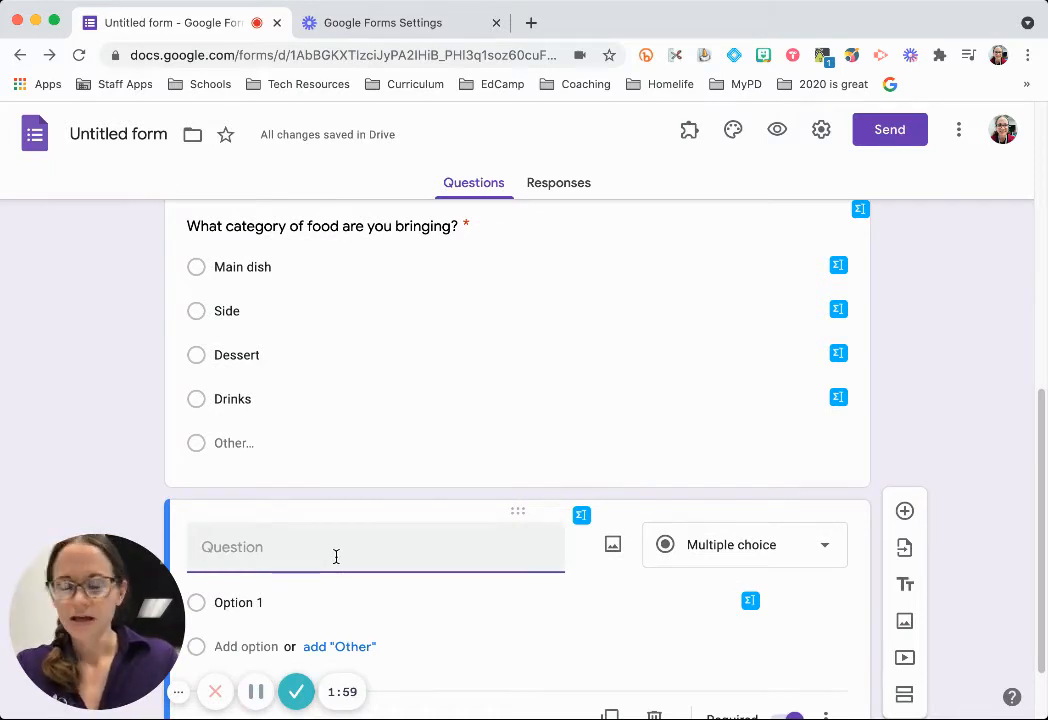
text(Check all th)
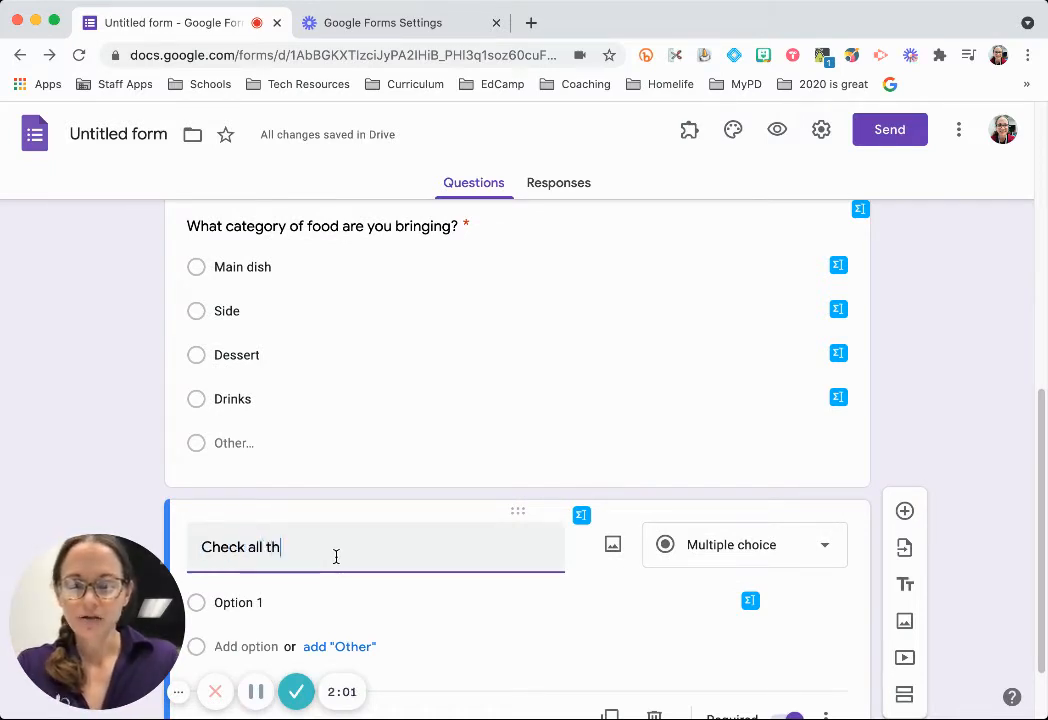
text(at apply)
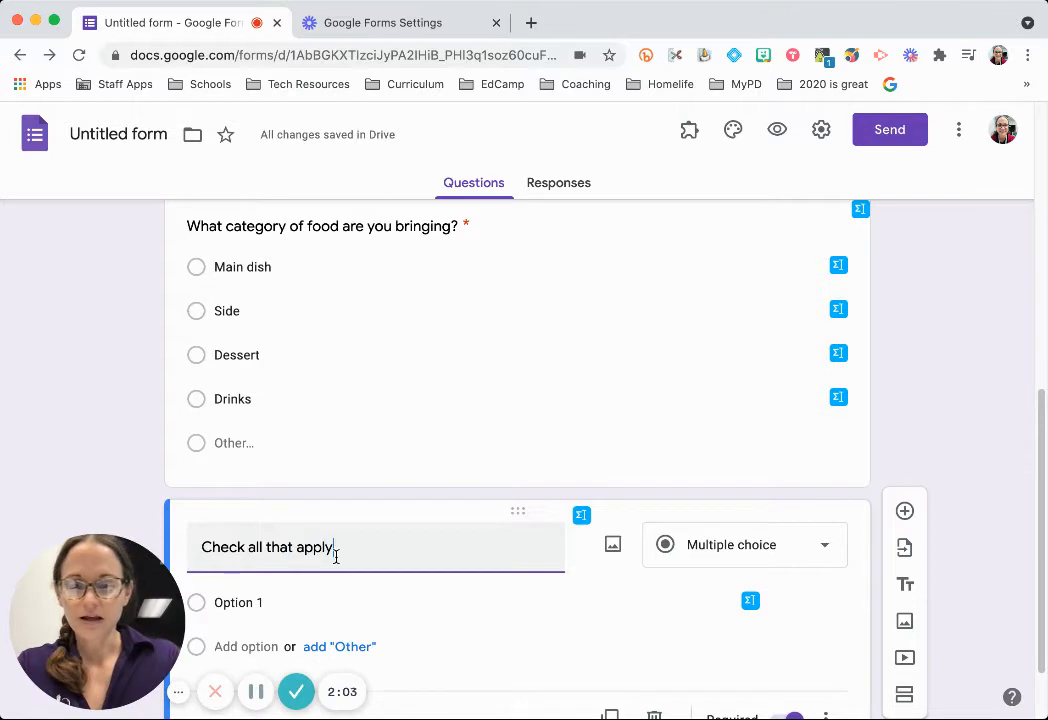
text( for your dish)
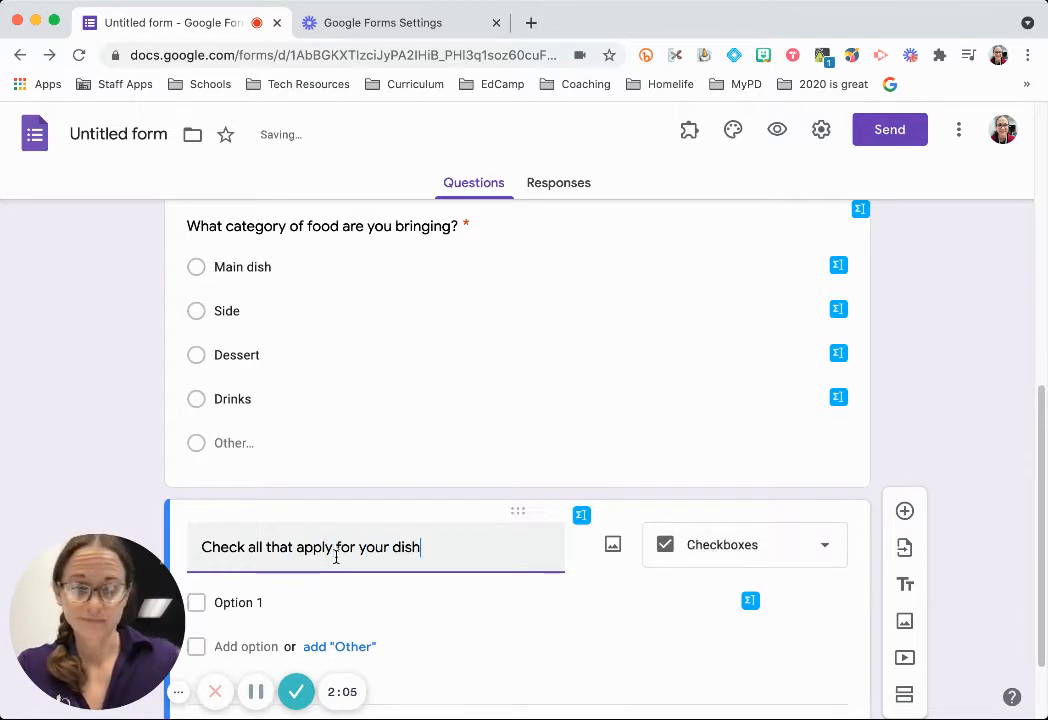
text(.)
List Vegetarian, Vegan, Paleo, Keto, Soy free, Dairy free, Nut free, Gluten free and Other as choices.
scroll(433, 489, down, 2)
click(280, 498)
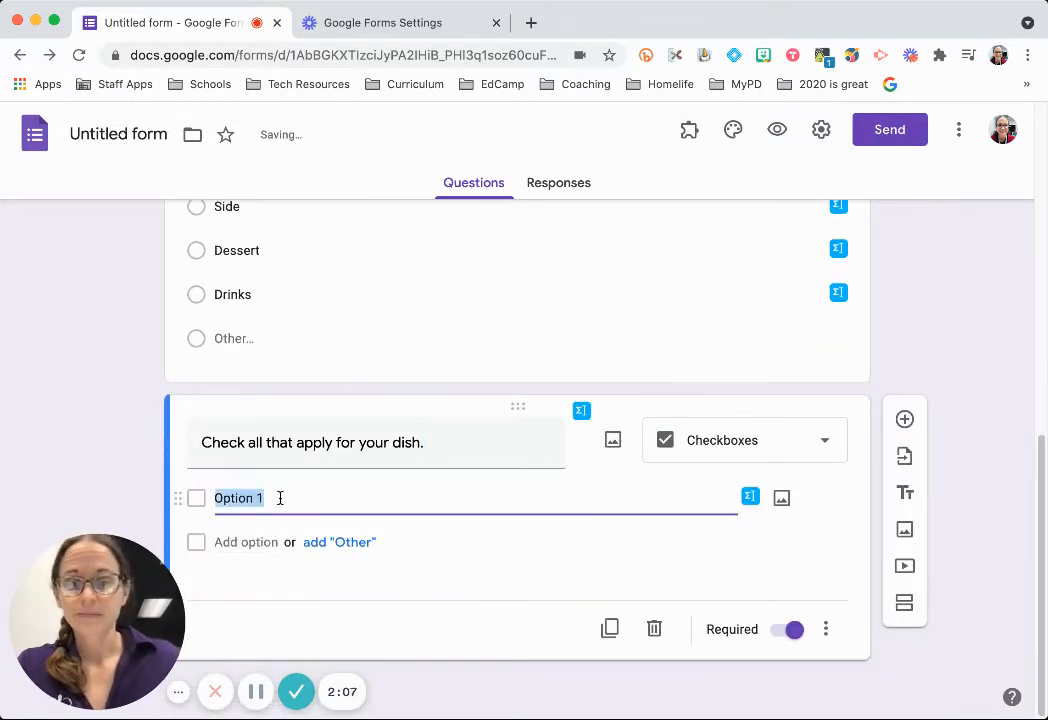
text(Vegetarian)
key(Return)
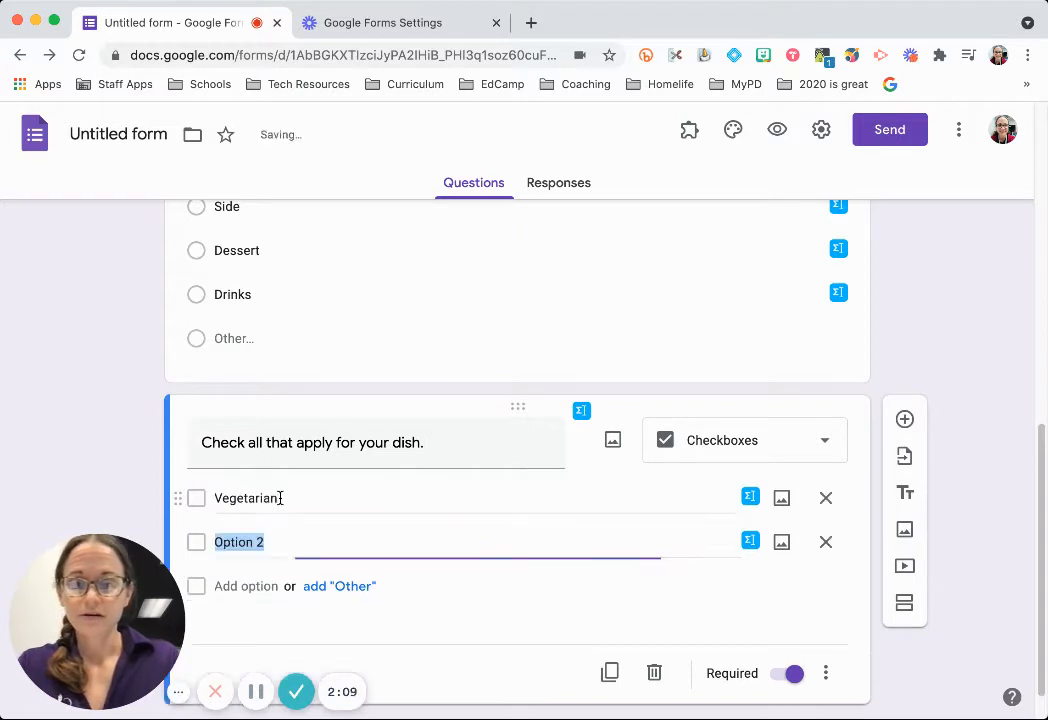
text(Vegan)
key(Return)
text(P)
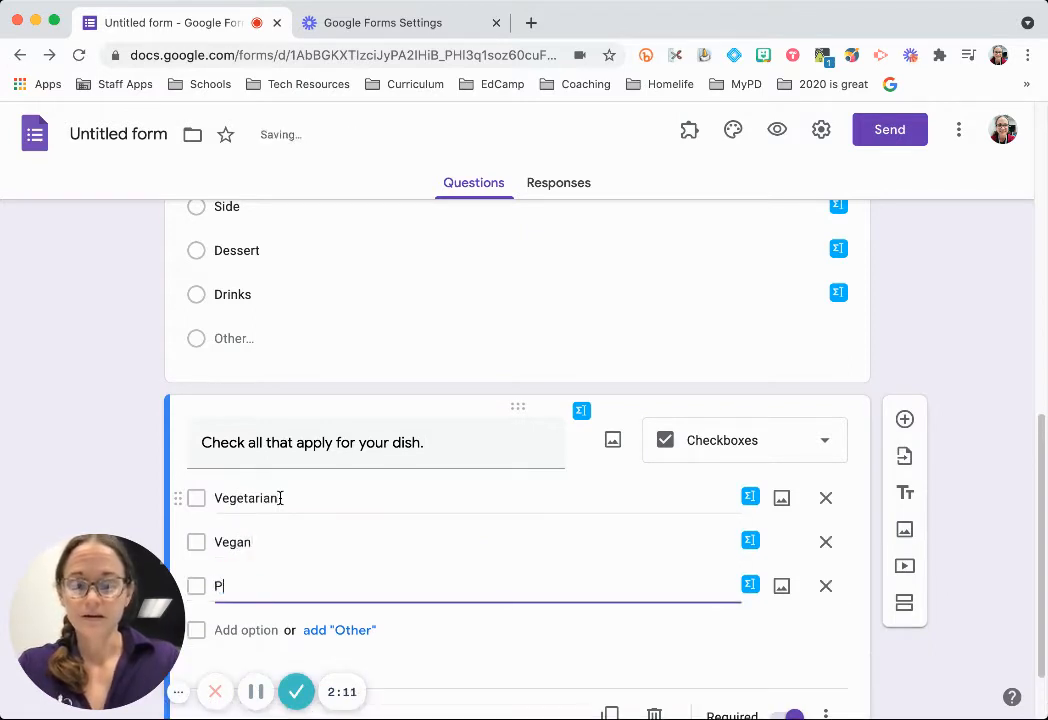
text(aleo)
key(Return)
text(Keto)
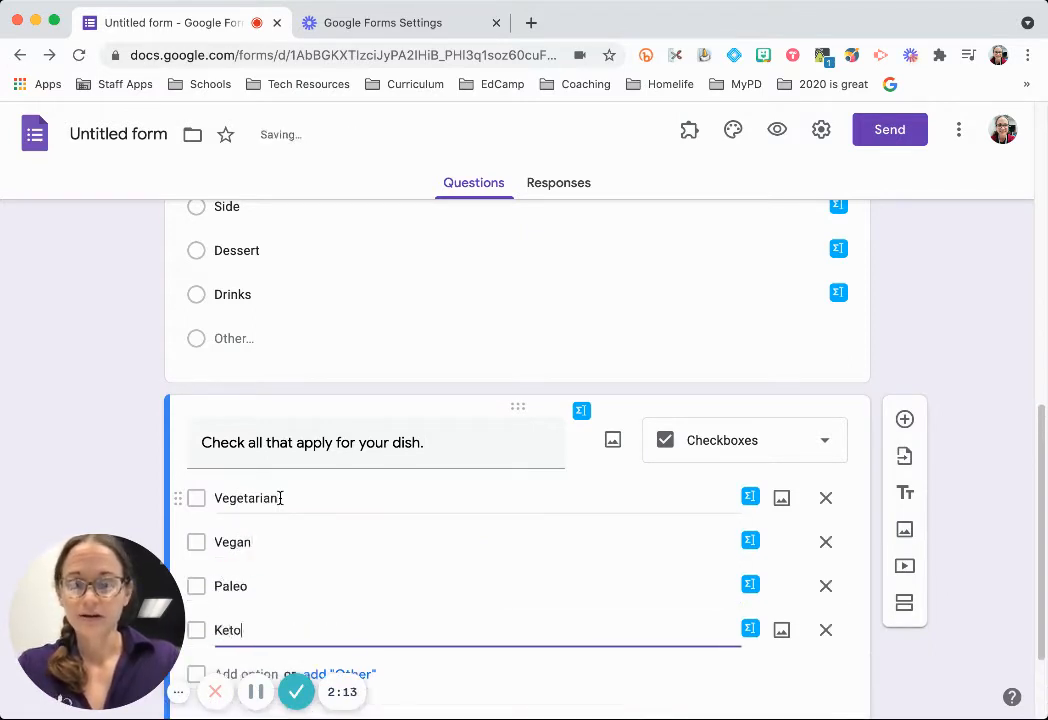
key(Return)
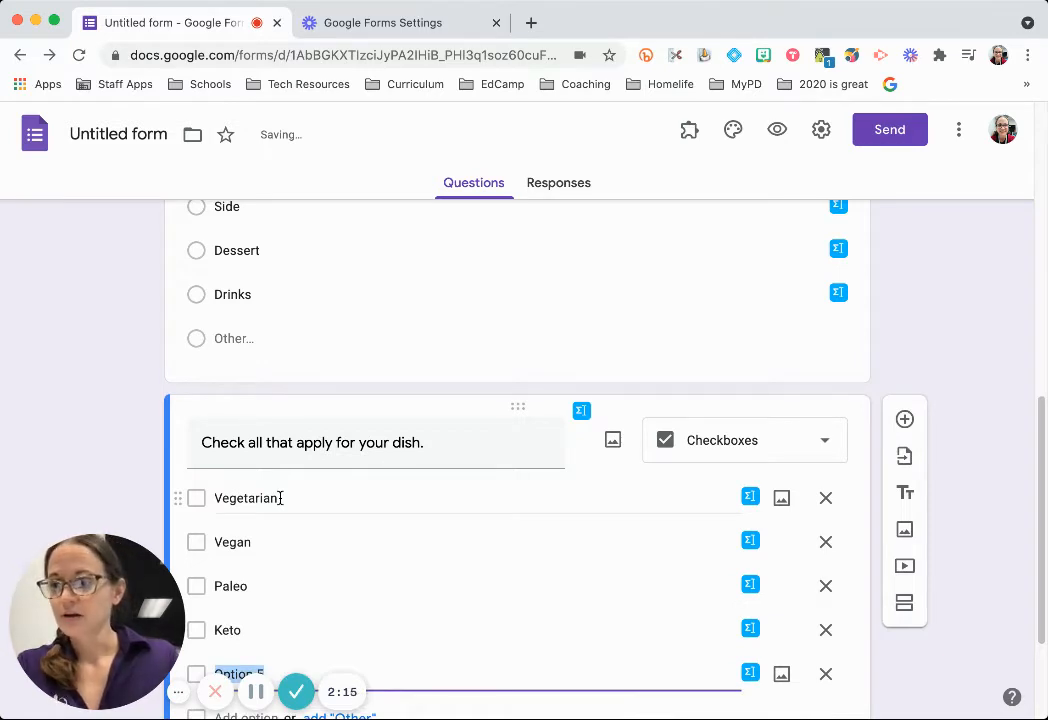
text(Soy free)
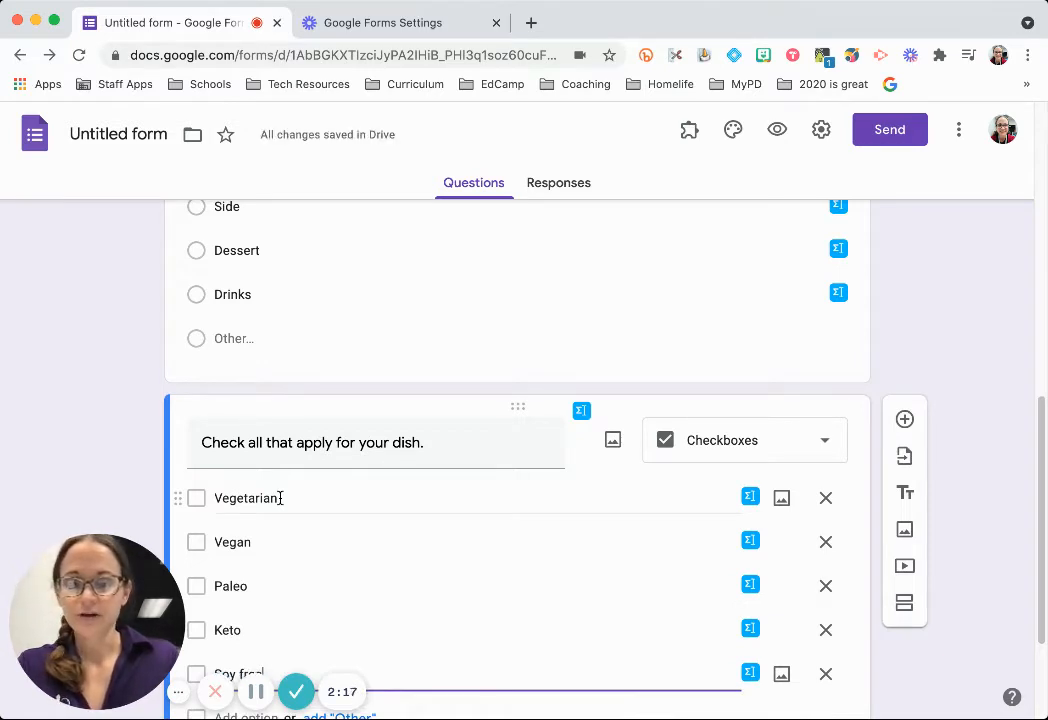
key(Return)
text(Dairy free)
key(Return)
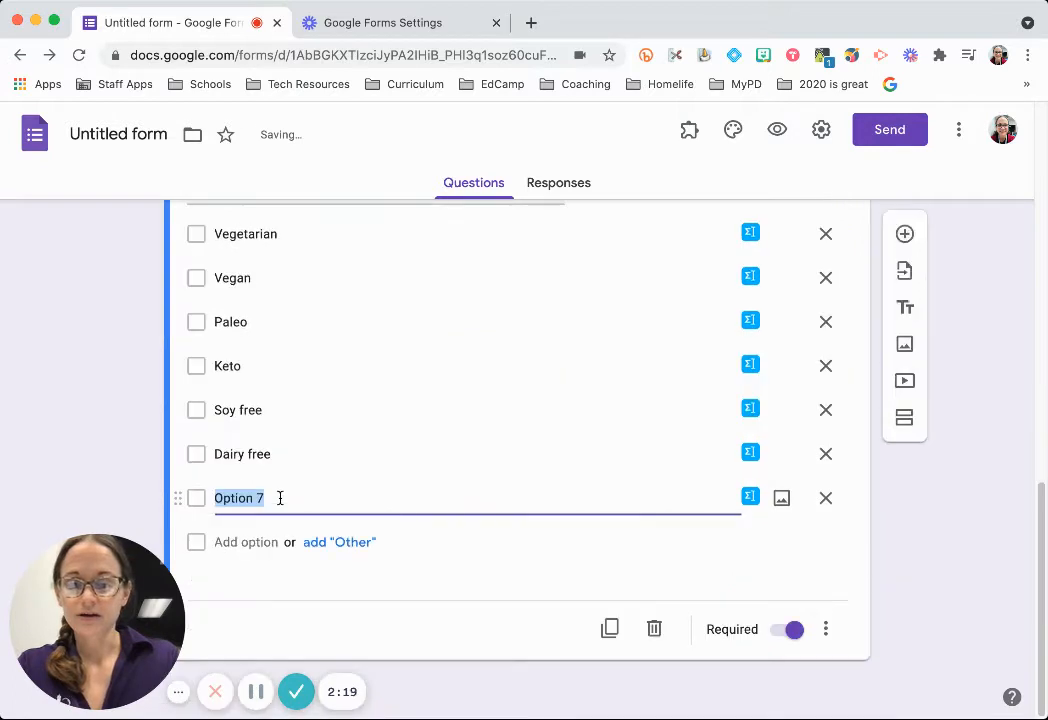
text(Nut free)
key(Return)
text(G)
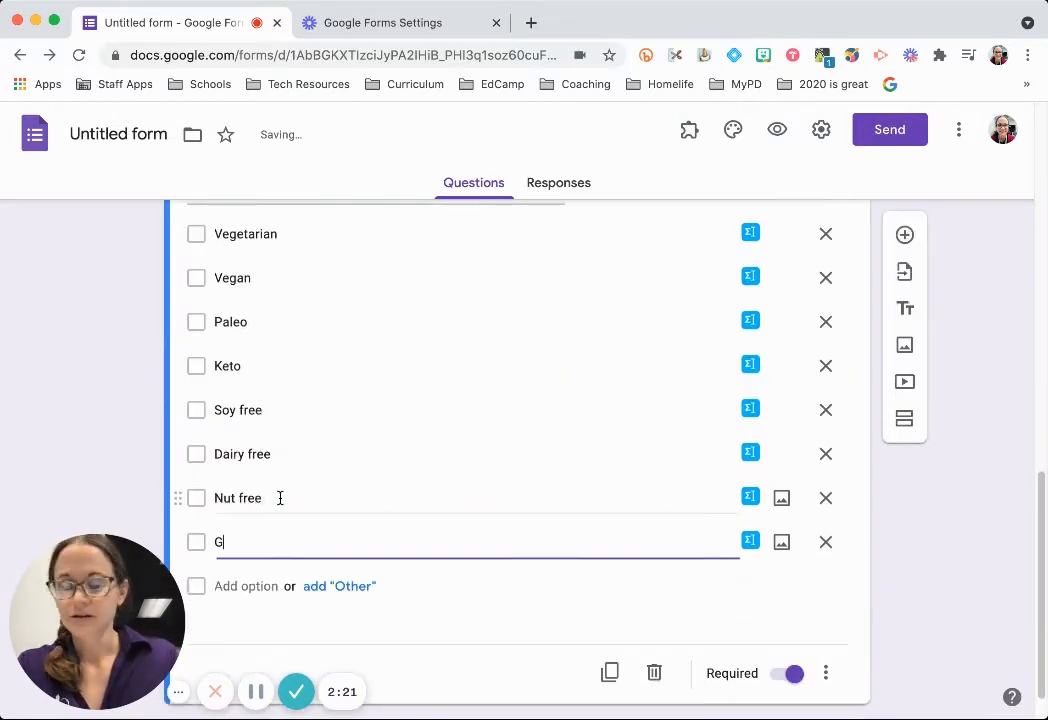
text(luten free)
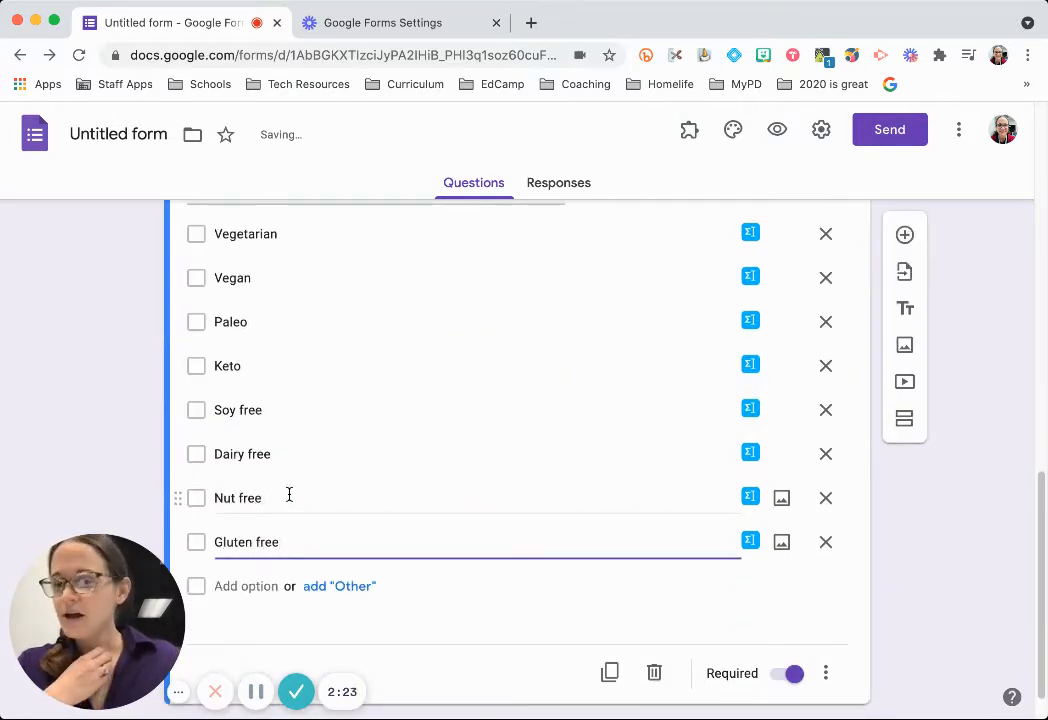
click(360, 589)
scroll(302, 421, up, 2)
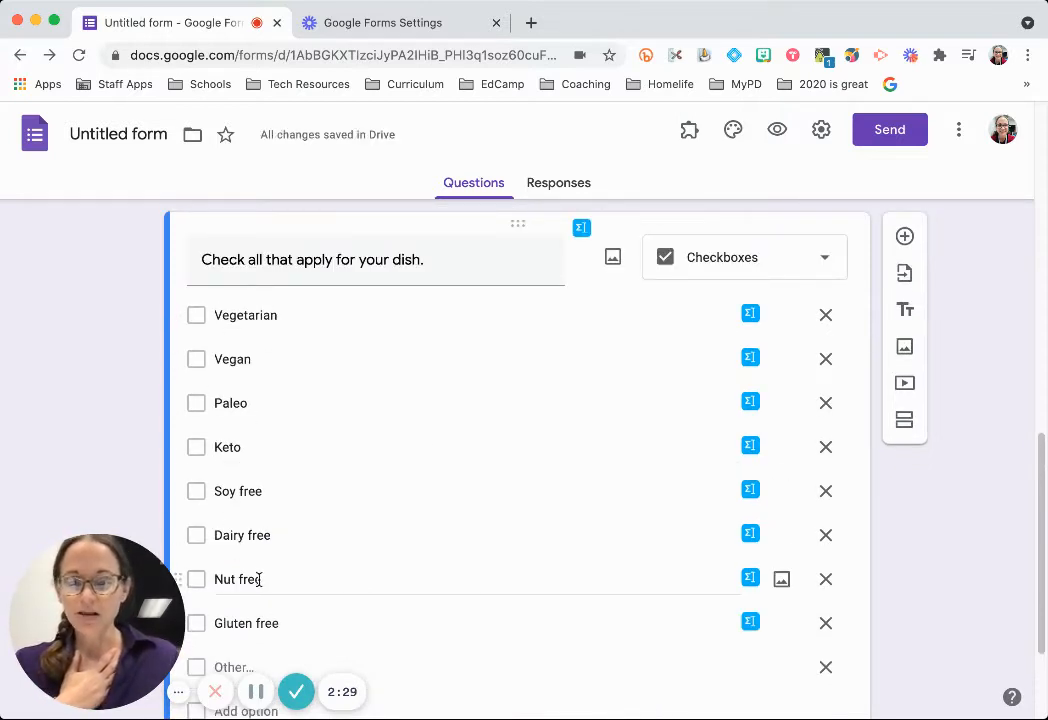
scroll(257, 576, down, 1)
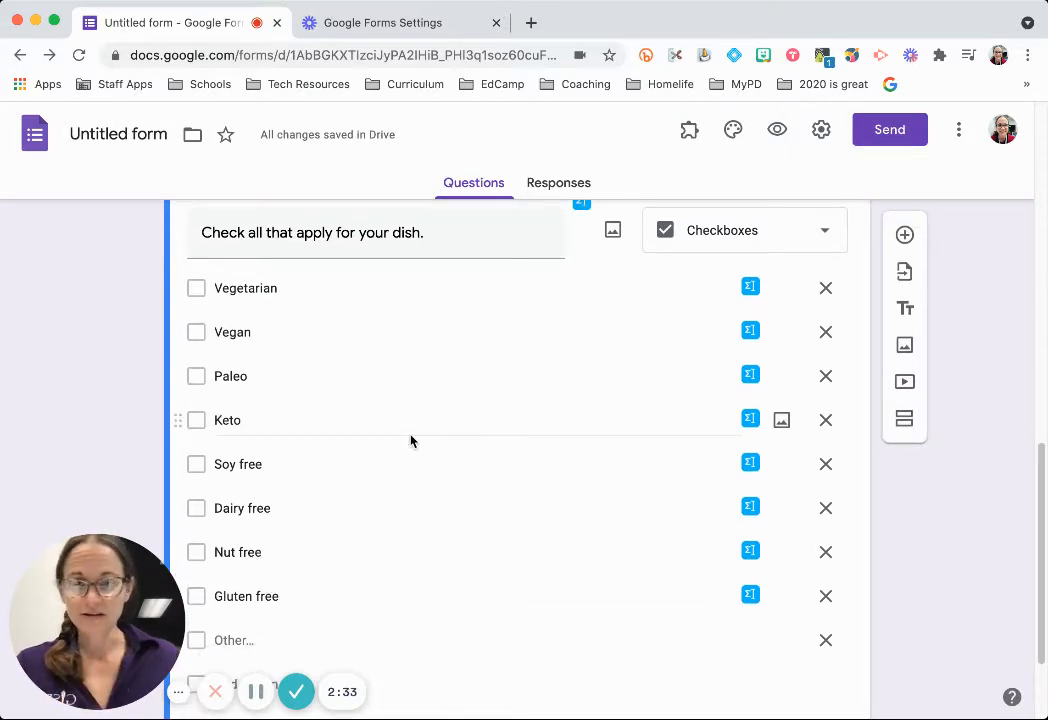
Add a dropdown question below the dietary checklist titled 'Select your department'.
click(904, 236)
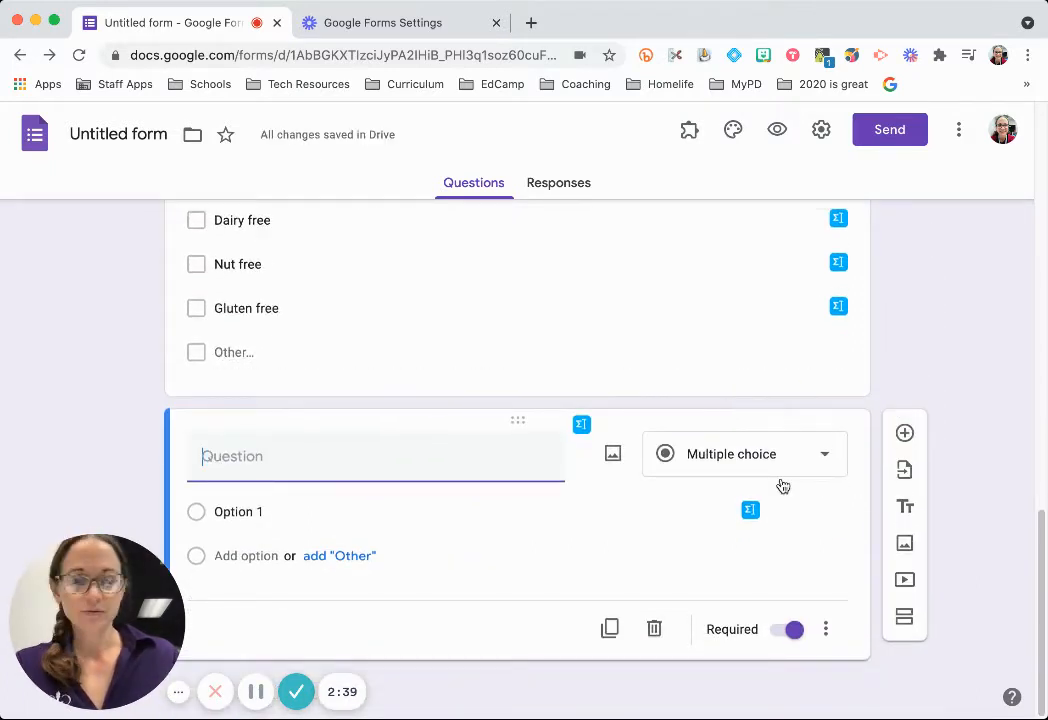
click(800, 453)
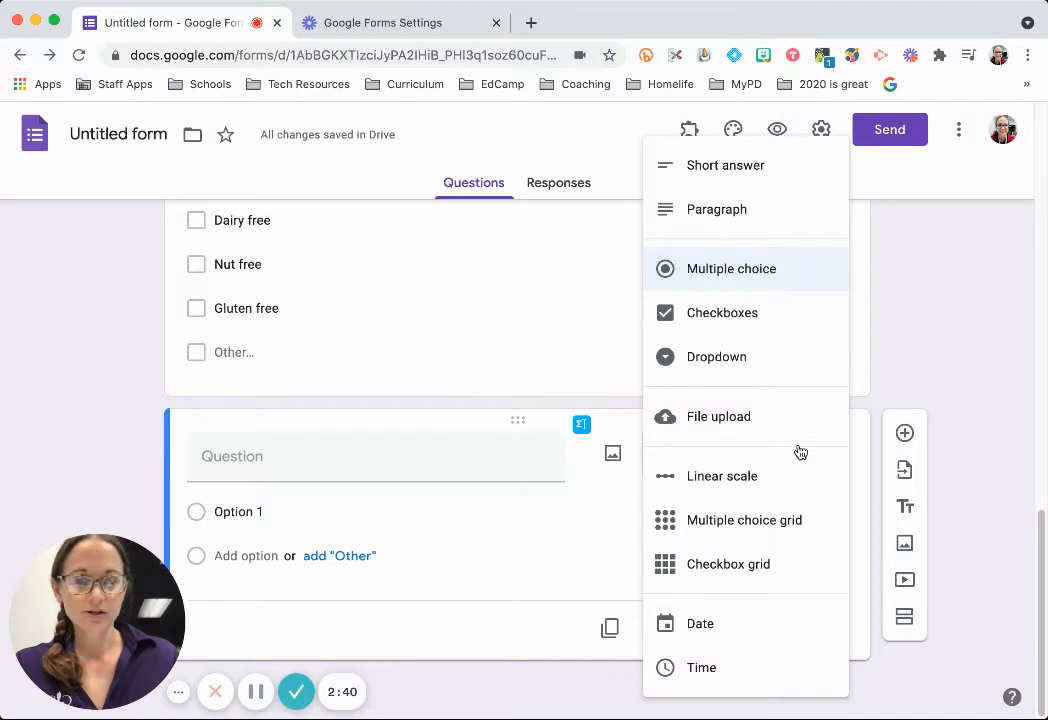
click(744, 363)
click(443, 463)
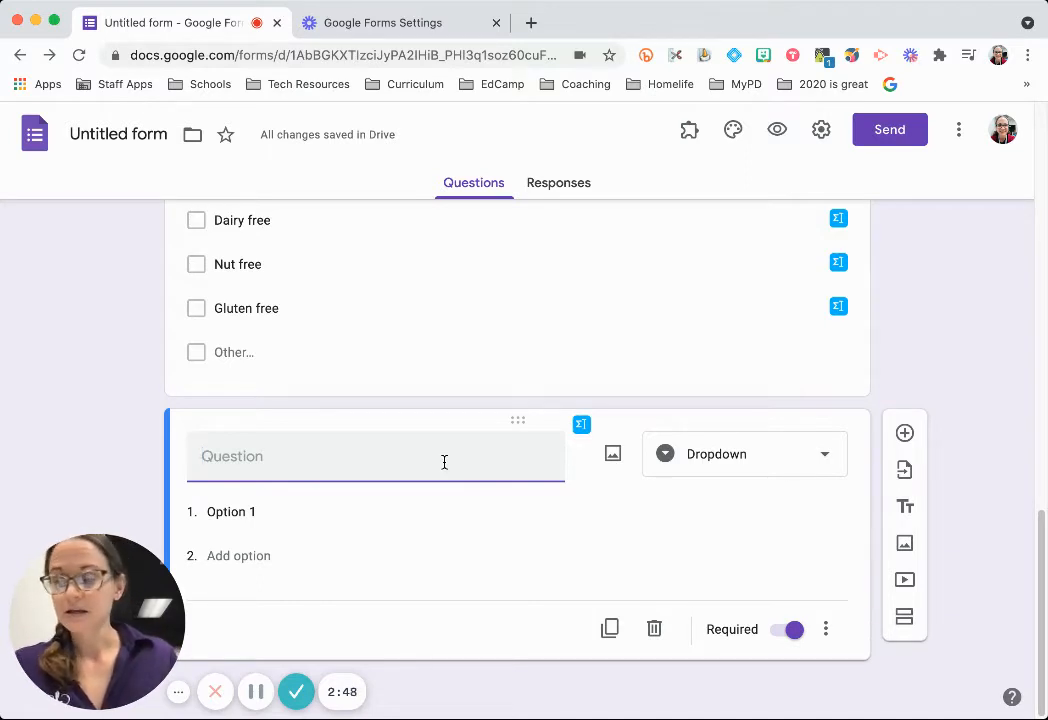
scroll(442, 459, up, 3)
scroll(435, 447, down, 3)
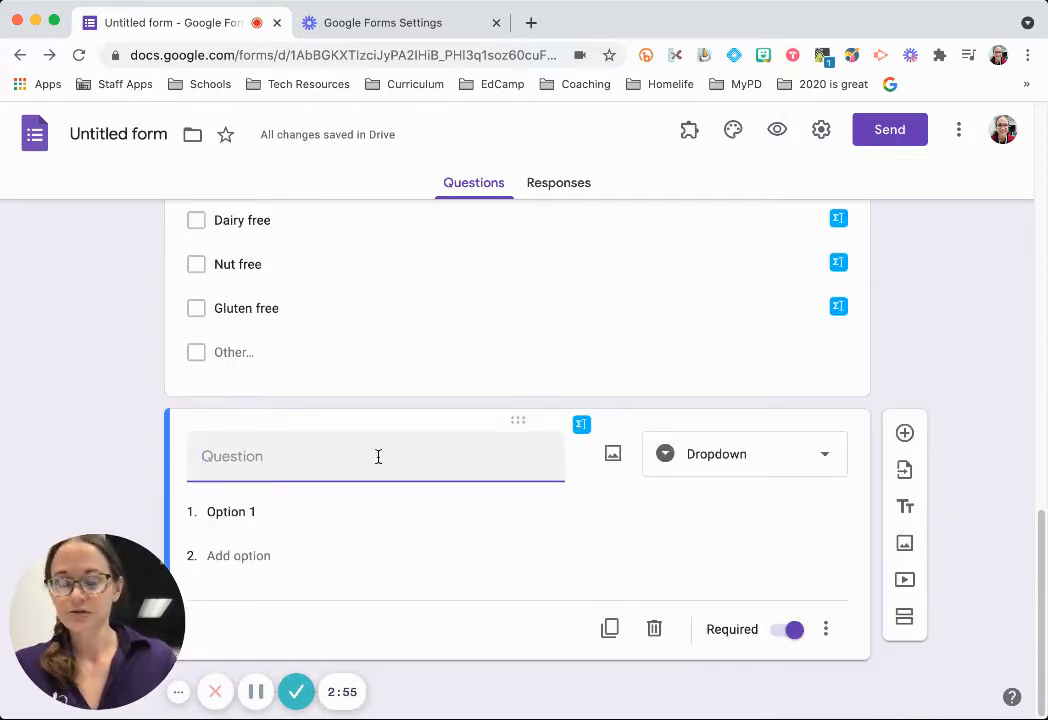
text(Select your de)
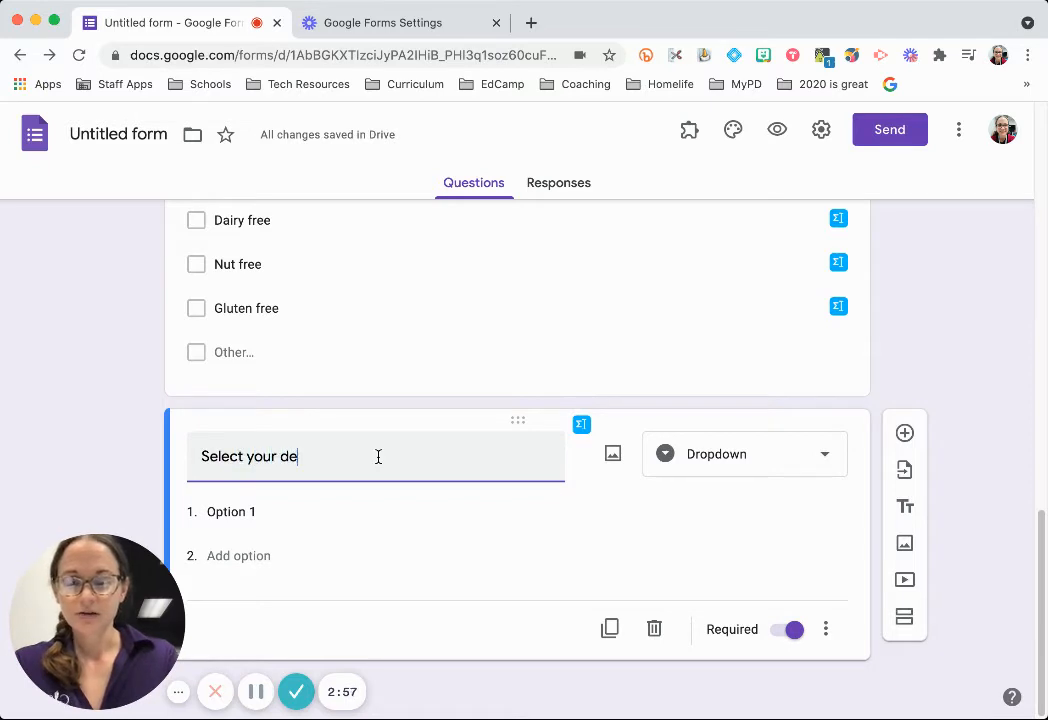
text(partment)
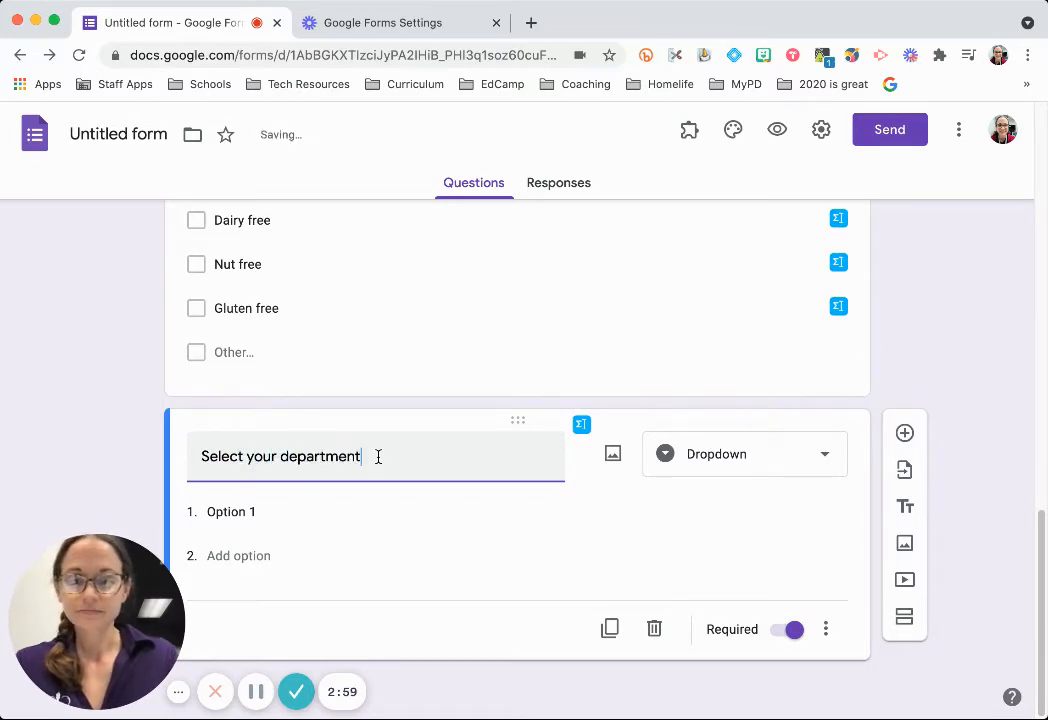
Enter the first department choices: Math, ELAR, Music, Art and CATE.
click(294, 506)
text(Math)
key(Return)
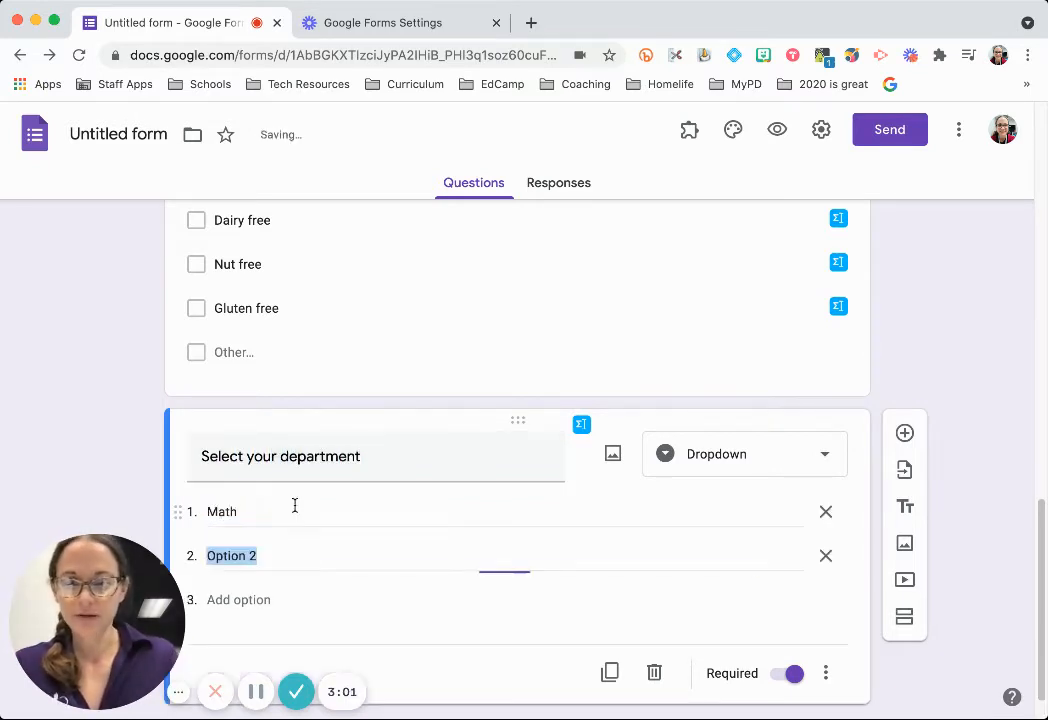
text(ELAR)
key(Return)
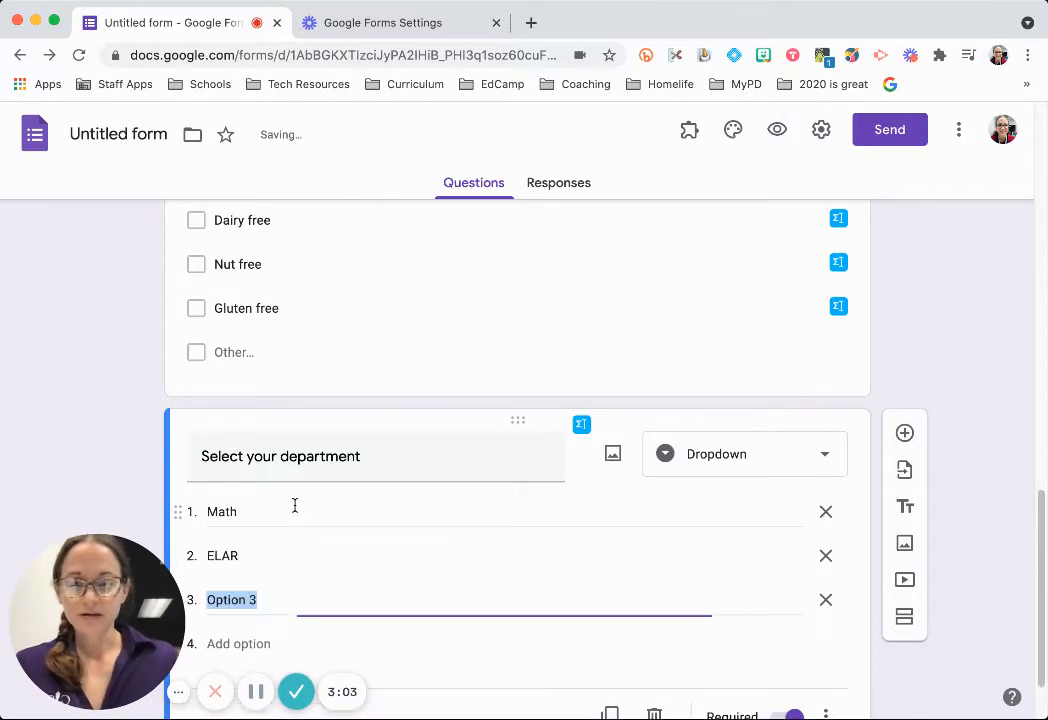
text(Music)
key(Return)
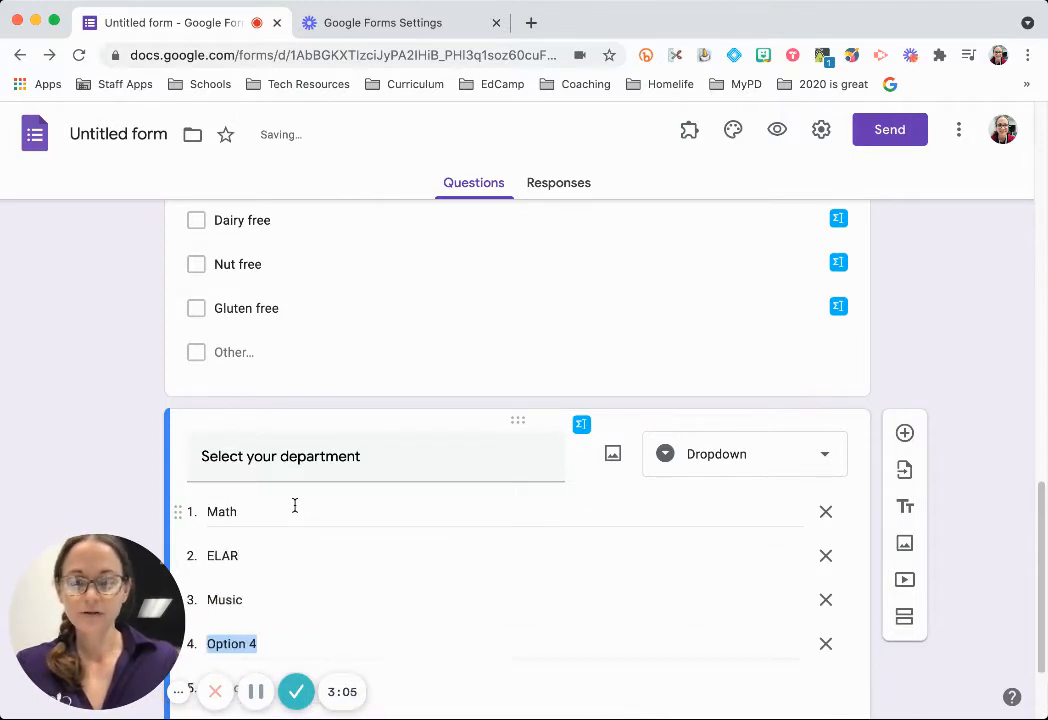
text(Art)
key(Return)
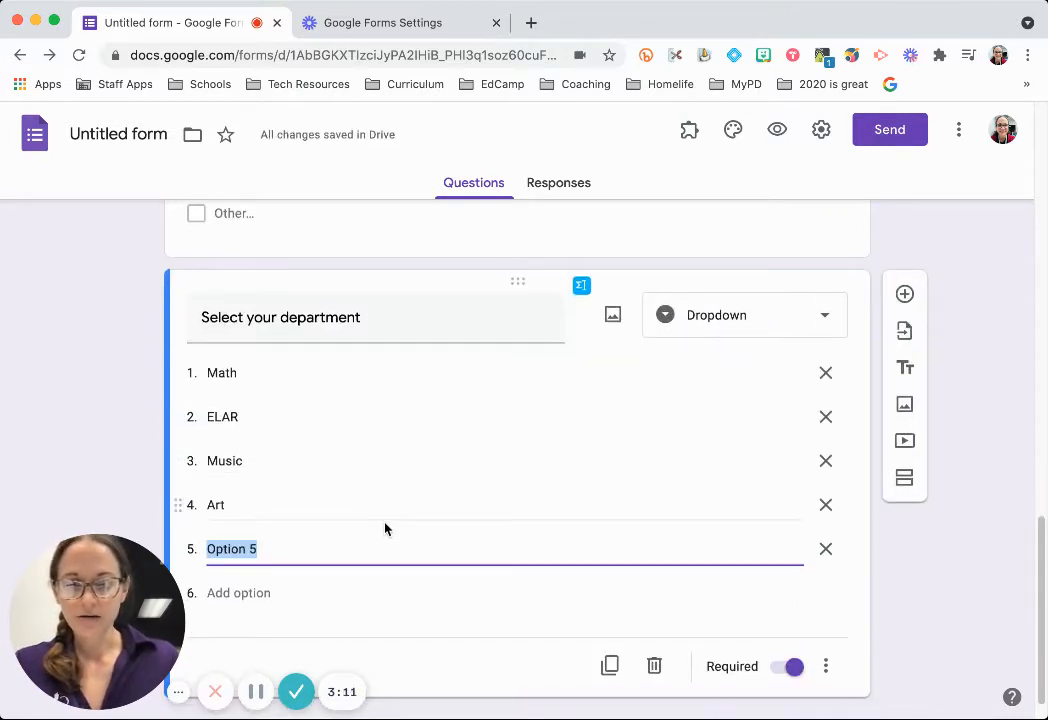
text(CATE)
key(Return)
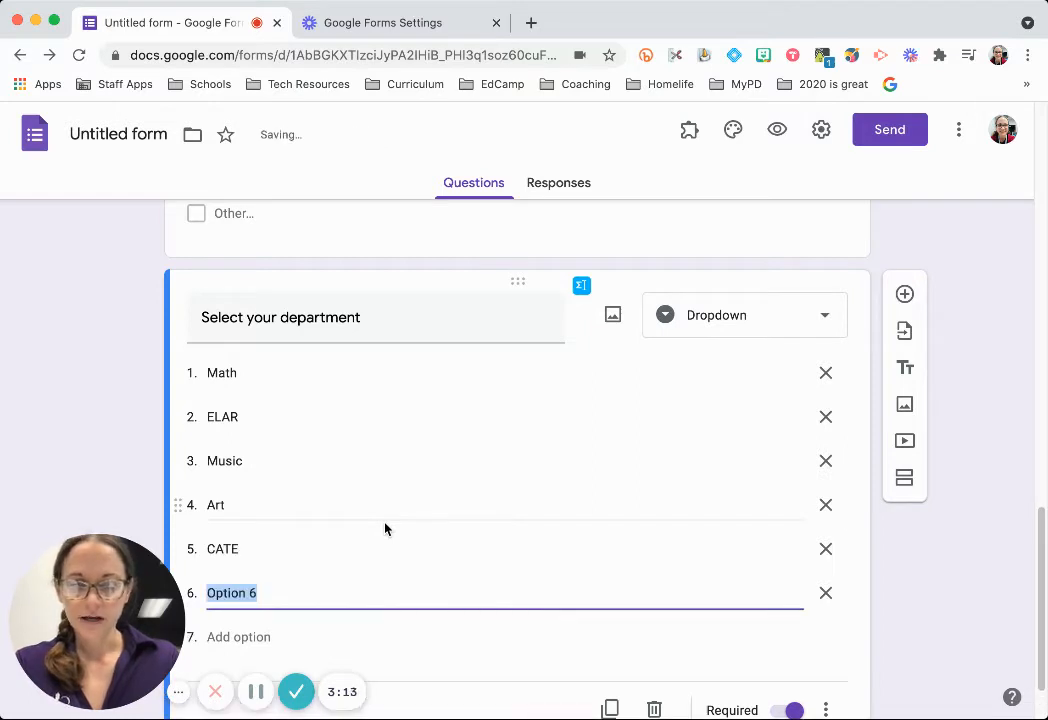
Add Social studies, Science, Foreign languages, Computer science and Special Education as the remaining choices.
text(Social studie)
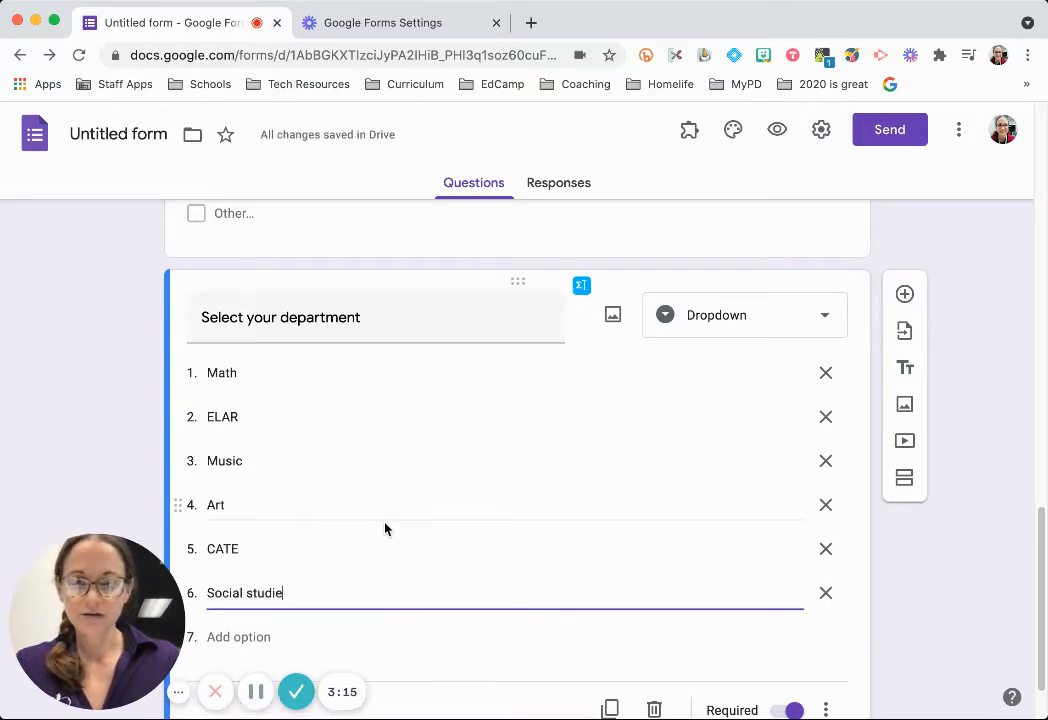
text(s)
key(Return)
text(Science)
key(Return)
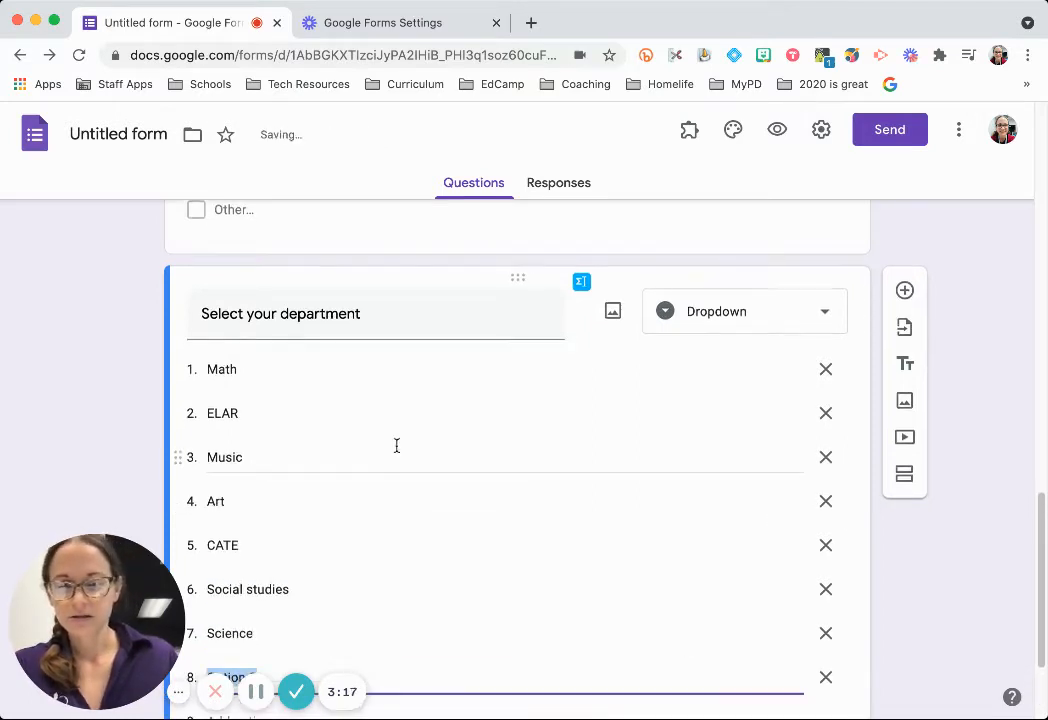
text(Forie)
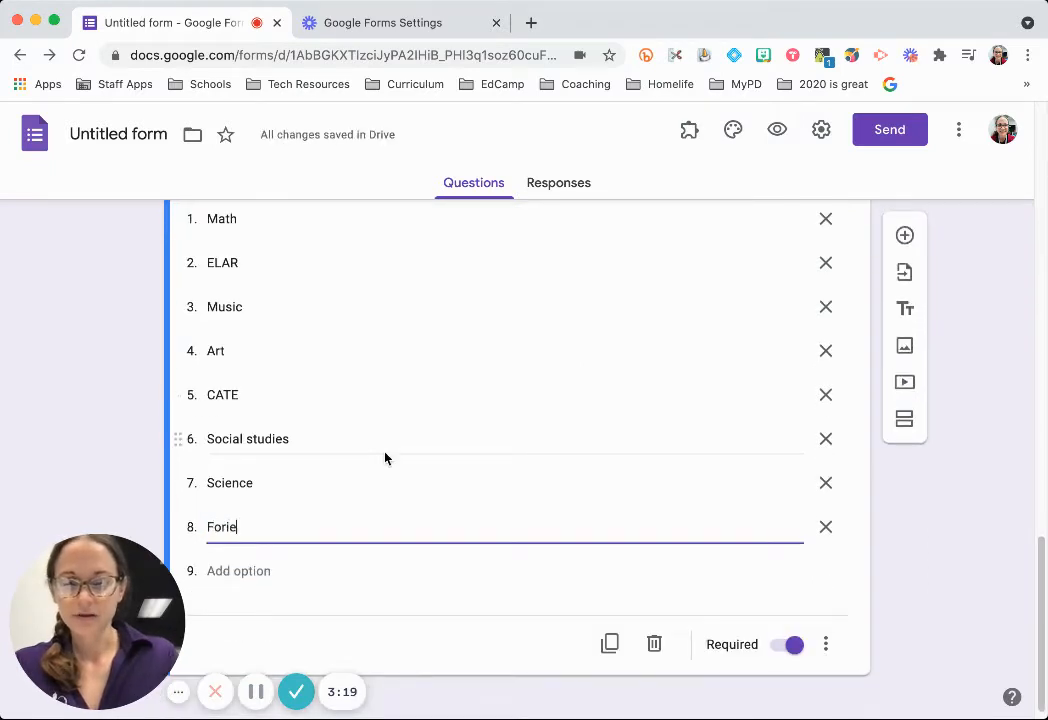
text(g)
key(BackSpace)
key(BackSpace)
key(BackSpace)
text(eign lang)
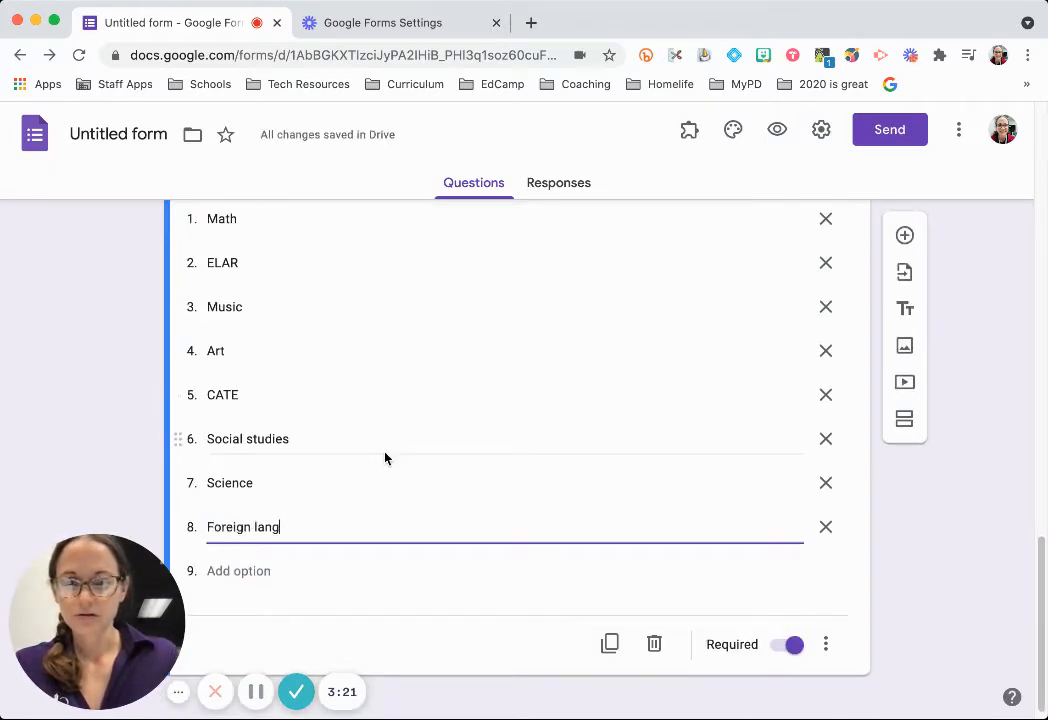
text(uages)
key(Return)
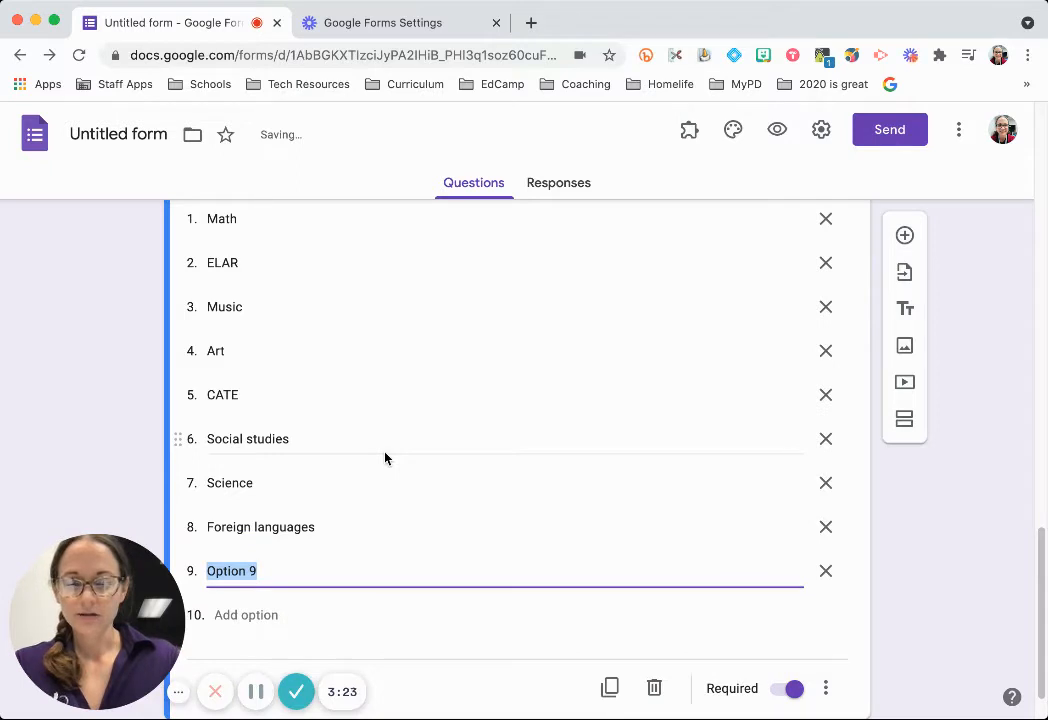
text(Computer science)
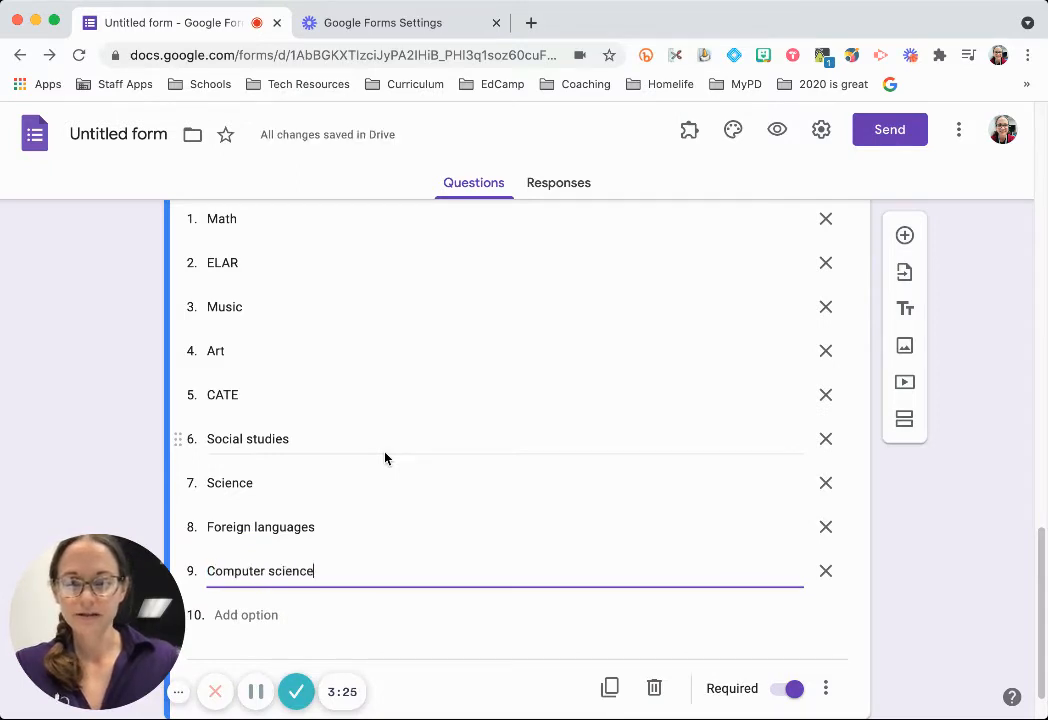
key(Return)
scroll(370, 470, down, 2)
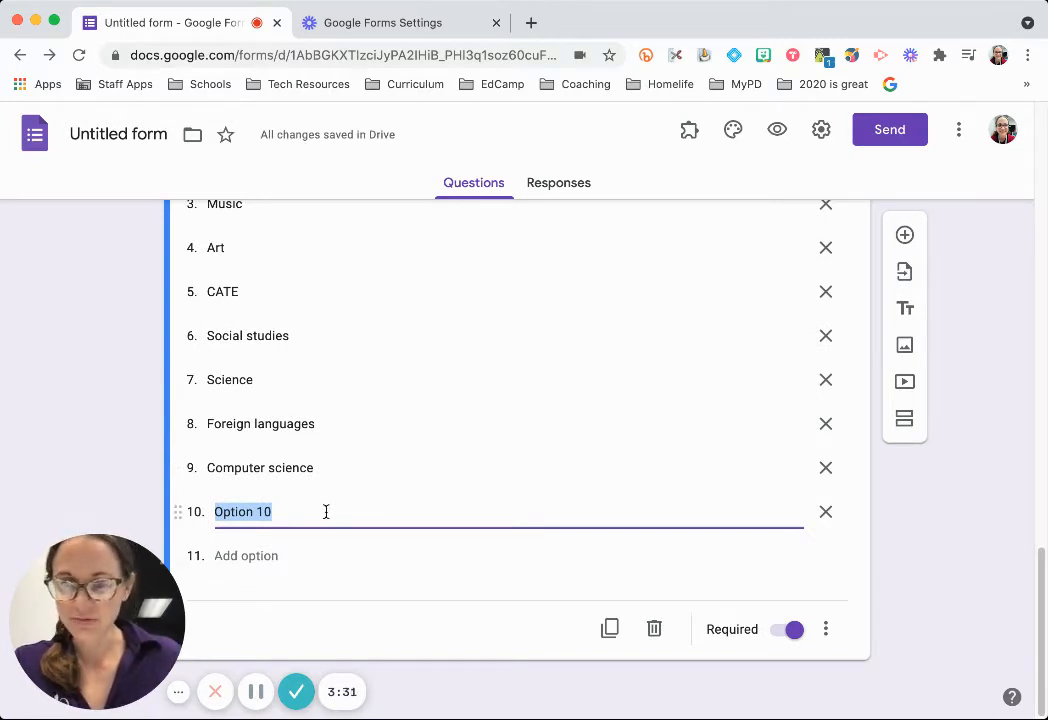
text(Special E)
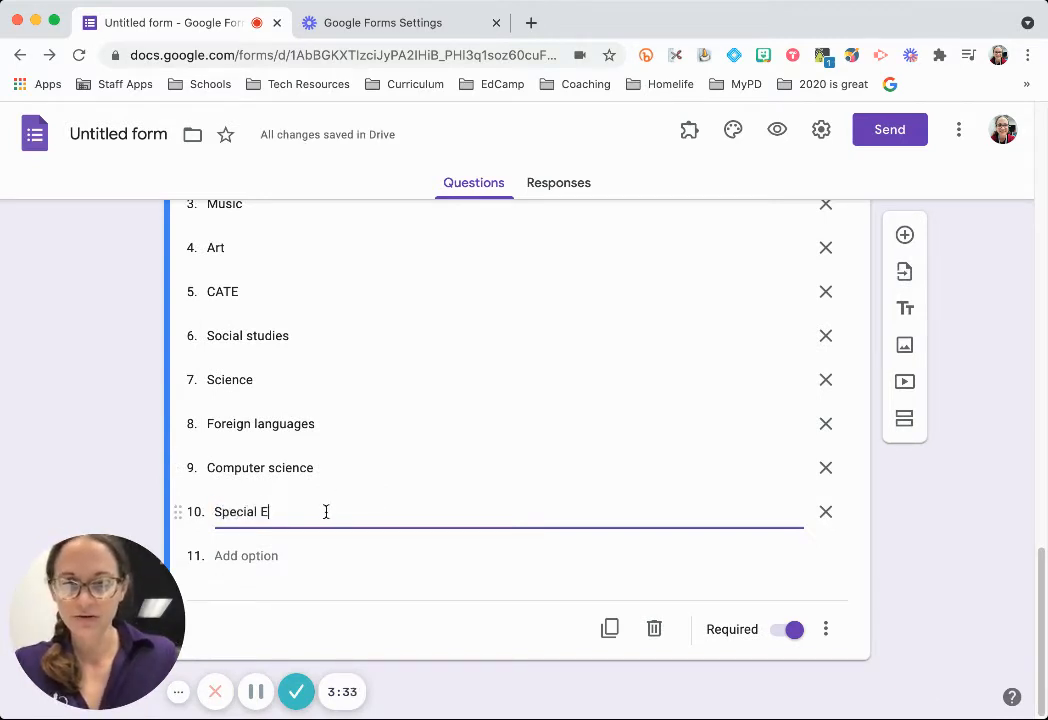
text(ducation)
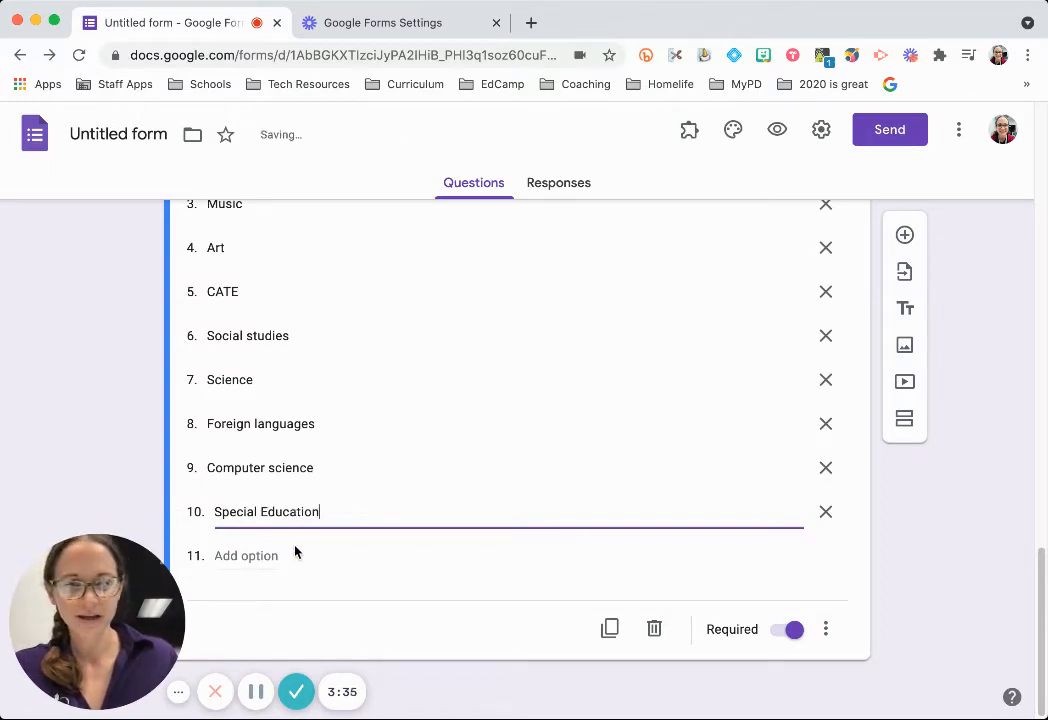
click(290, 553)
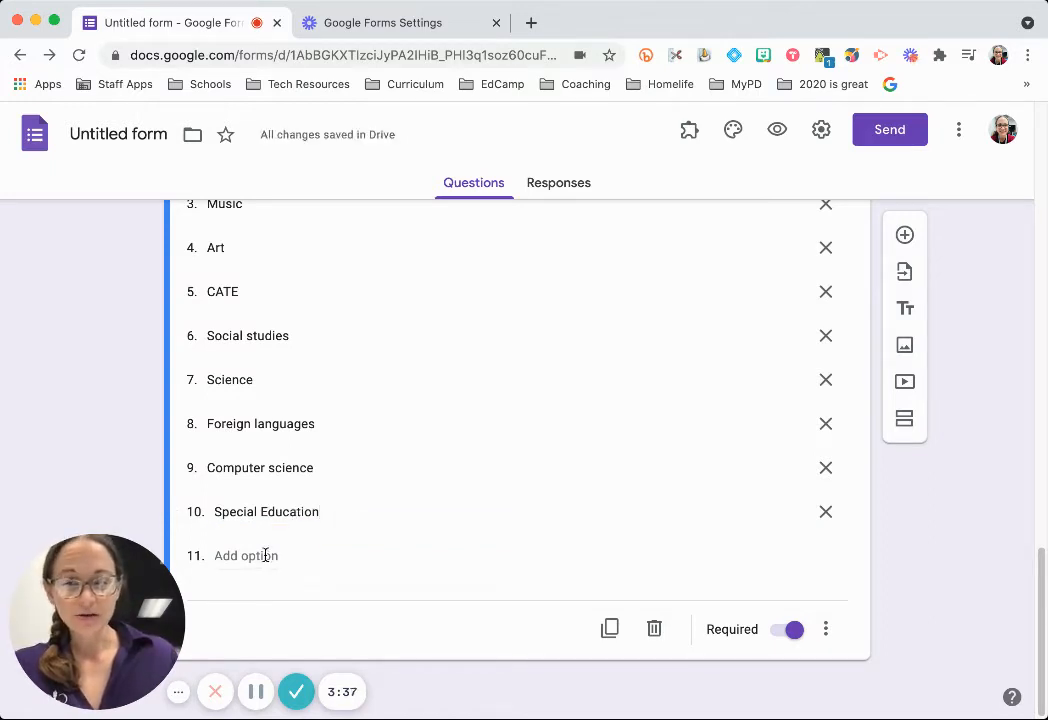
scroll(269, 565, up, 3)
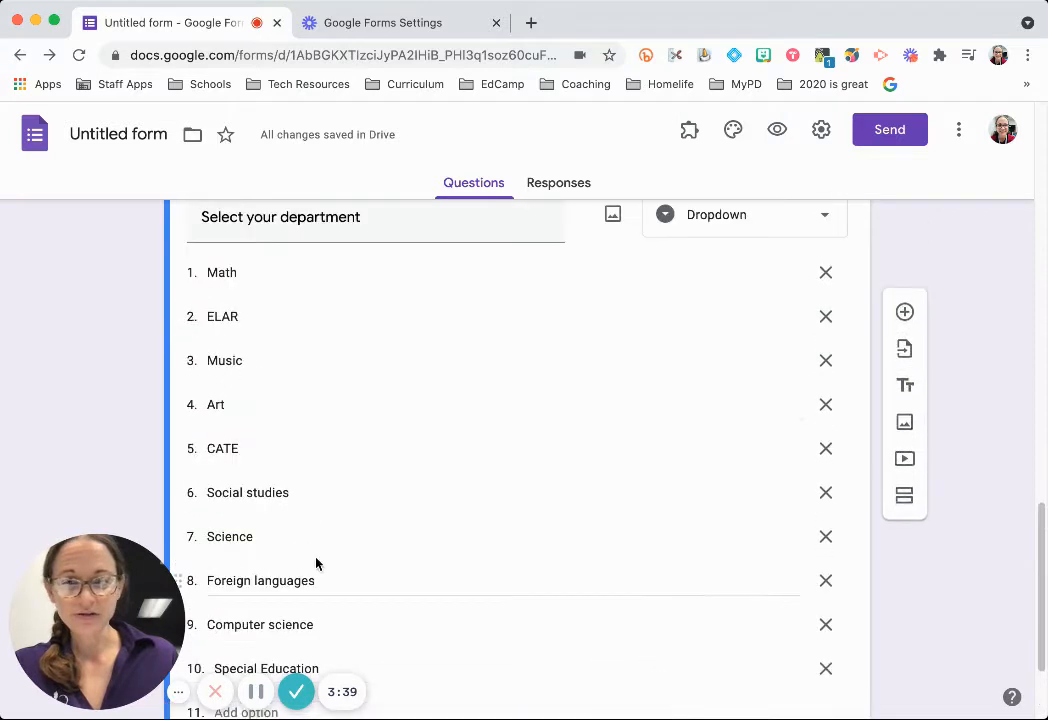
scroll(559, 421, down, 2)
scroll(566, 488, up, 3)
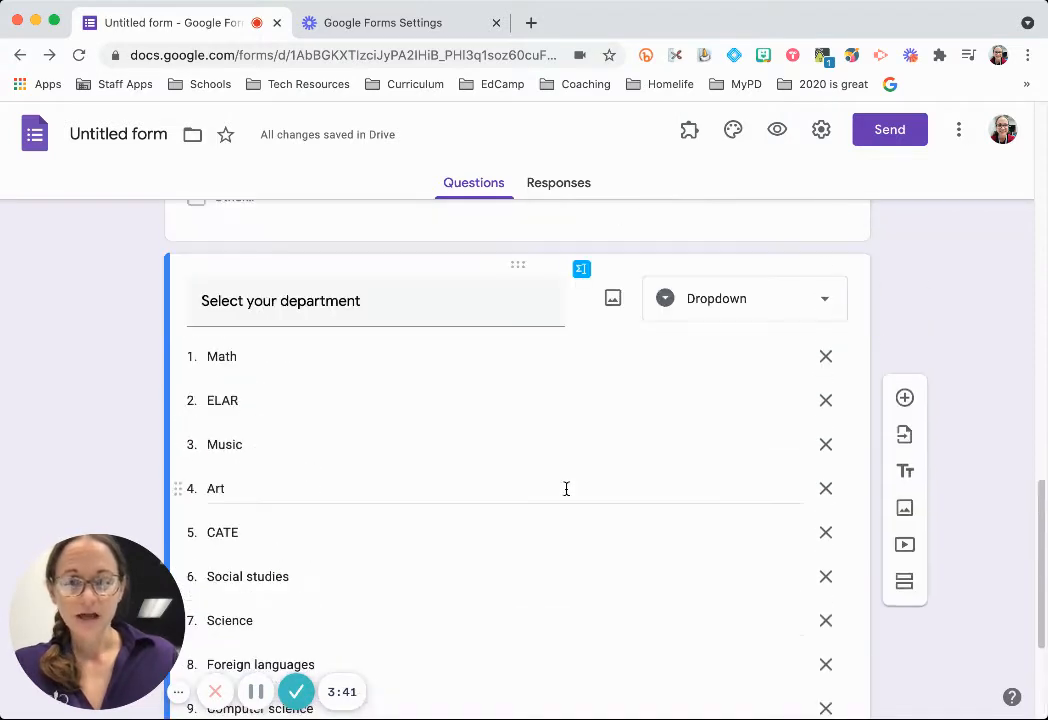
Preview the form and confirm the department dropdown lists all ten choices, then return to editing.
click(779, 136)
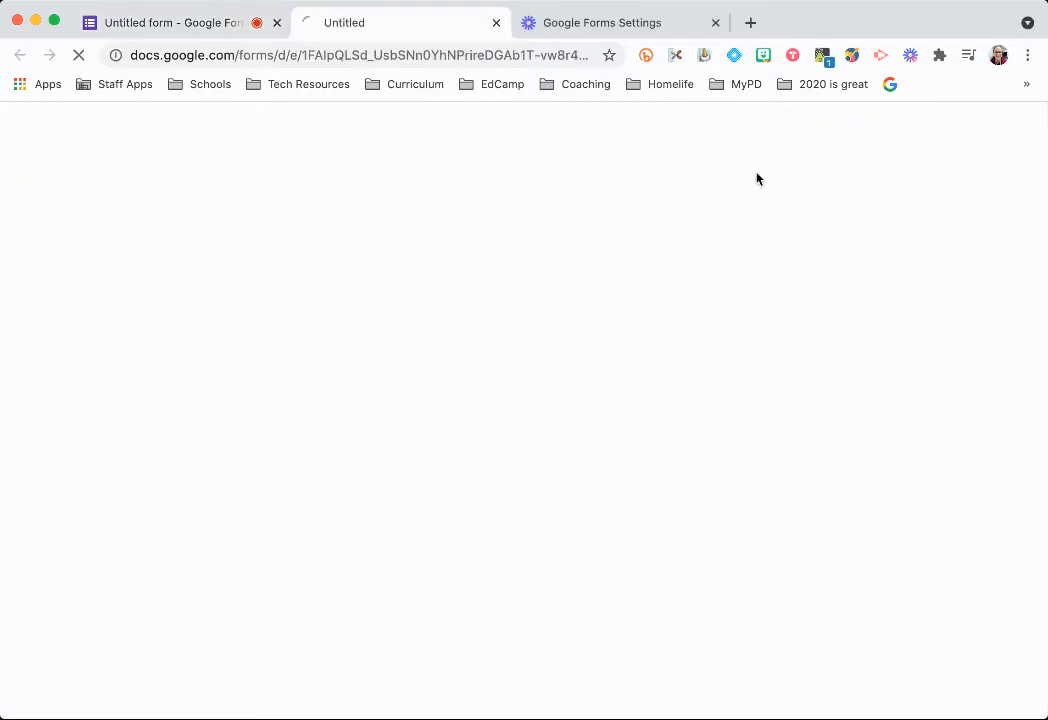
scroll(500, 330, down, 5)
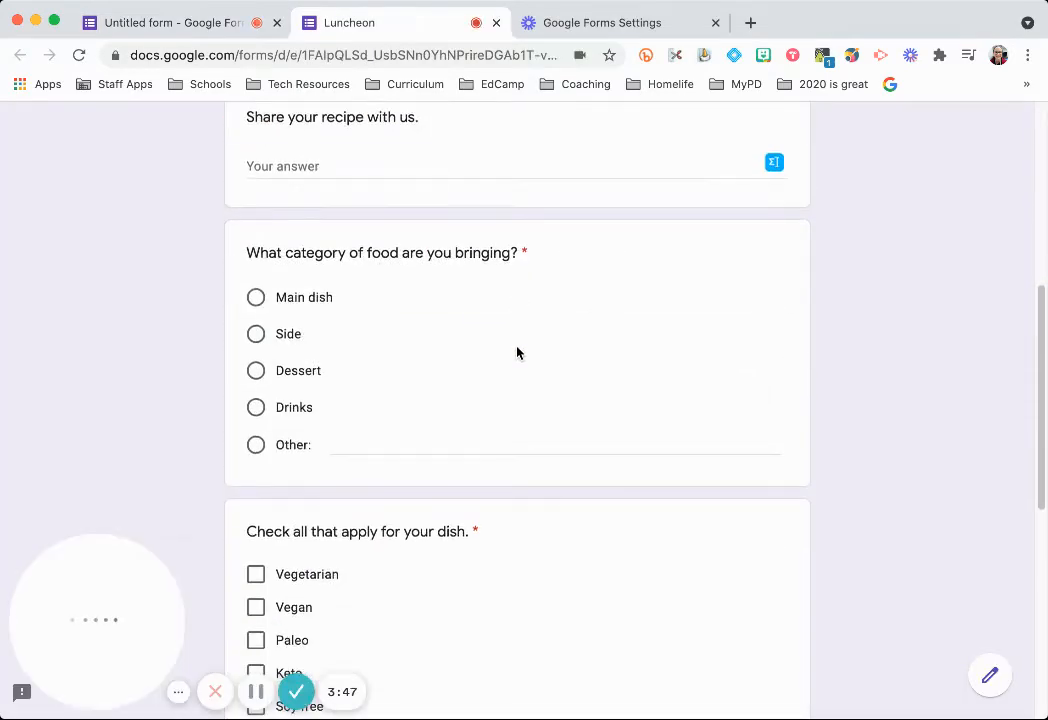
scroll(528, 387, down, 5)
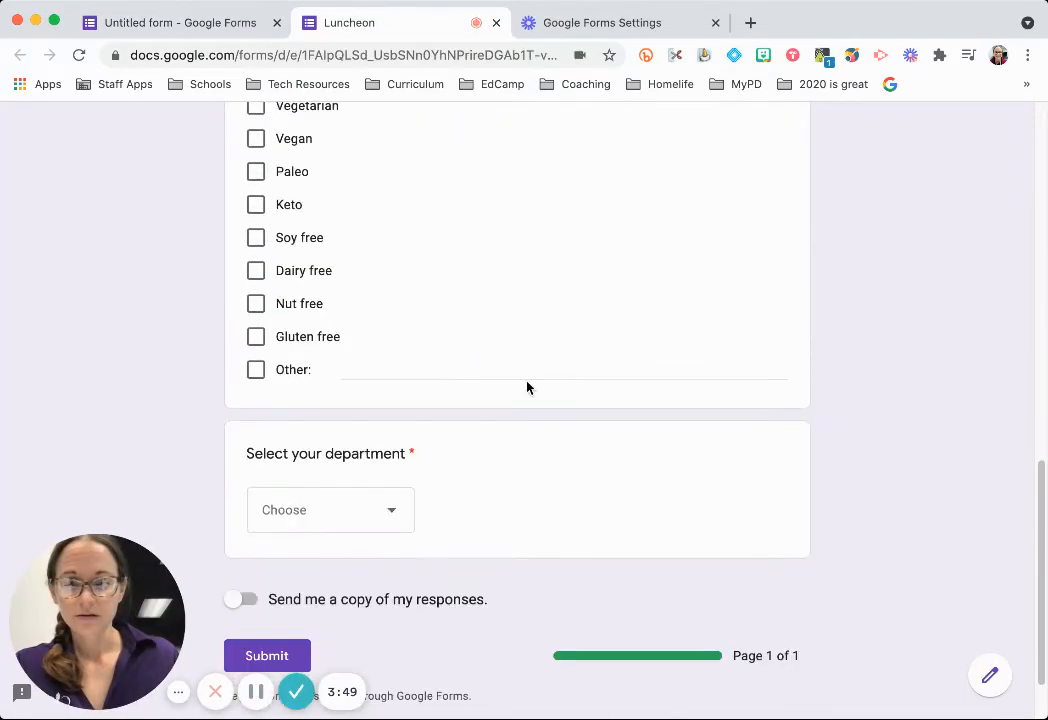
click(396, 514)
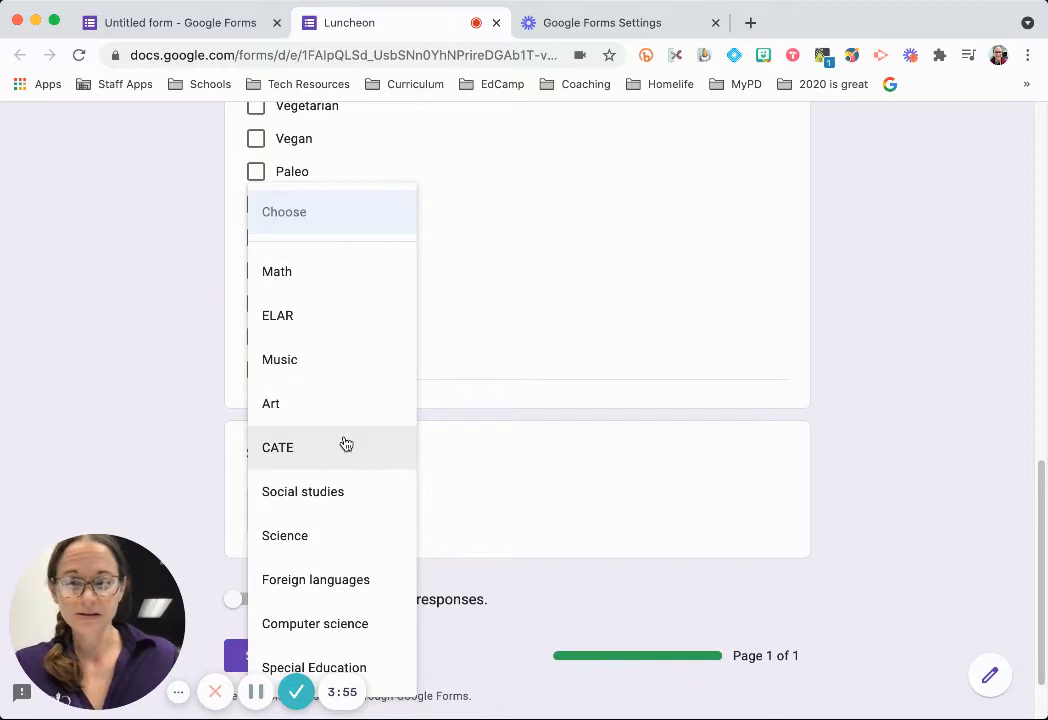
click(863, 381)
scroll(857, 388, up, 10)
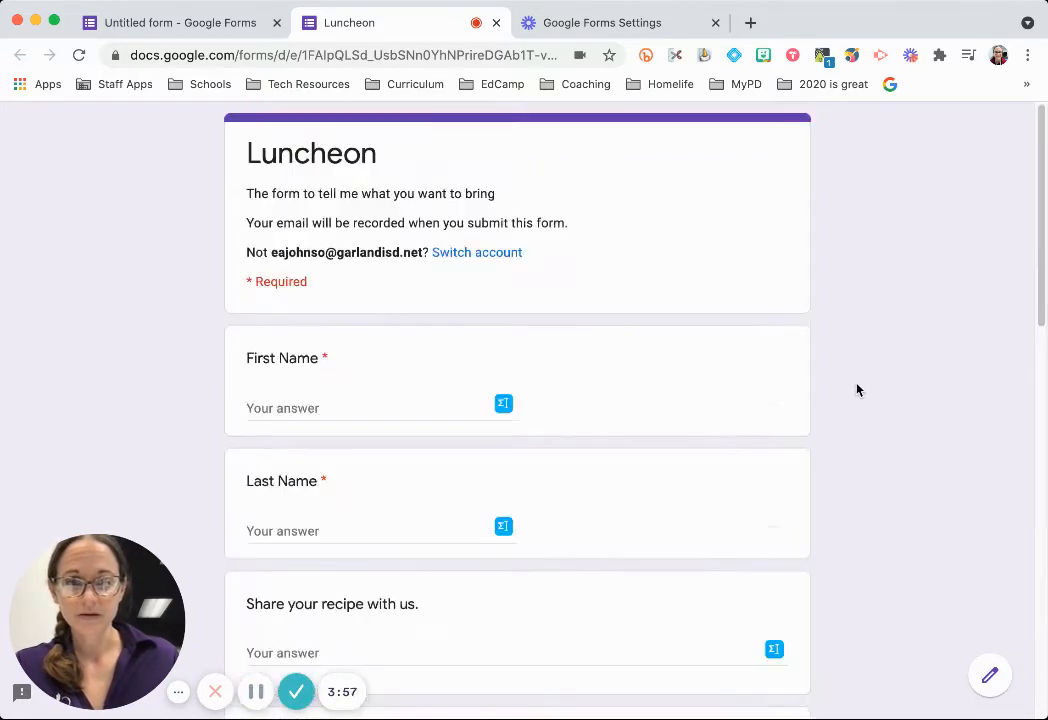
scroll(882, 435, down, 3)
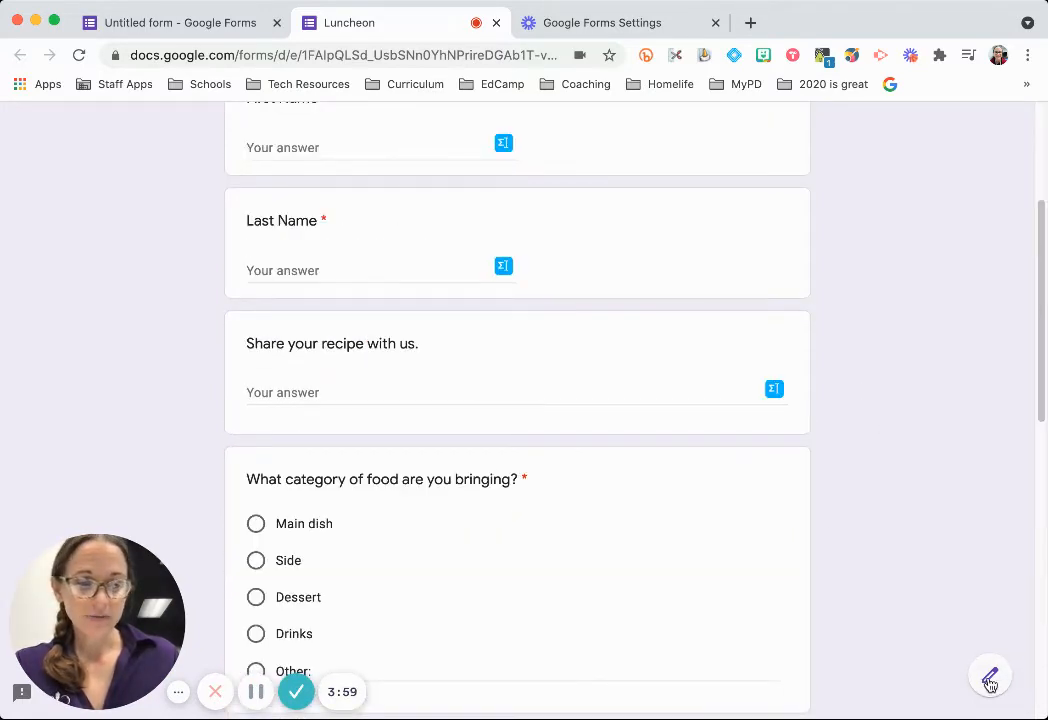
click(989, 680)
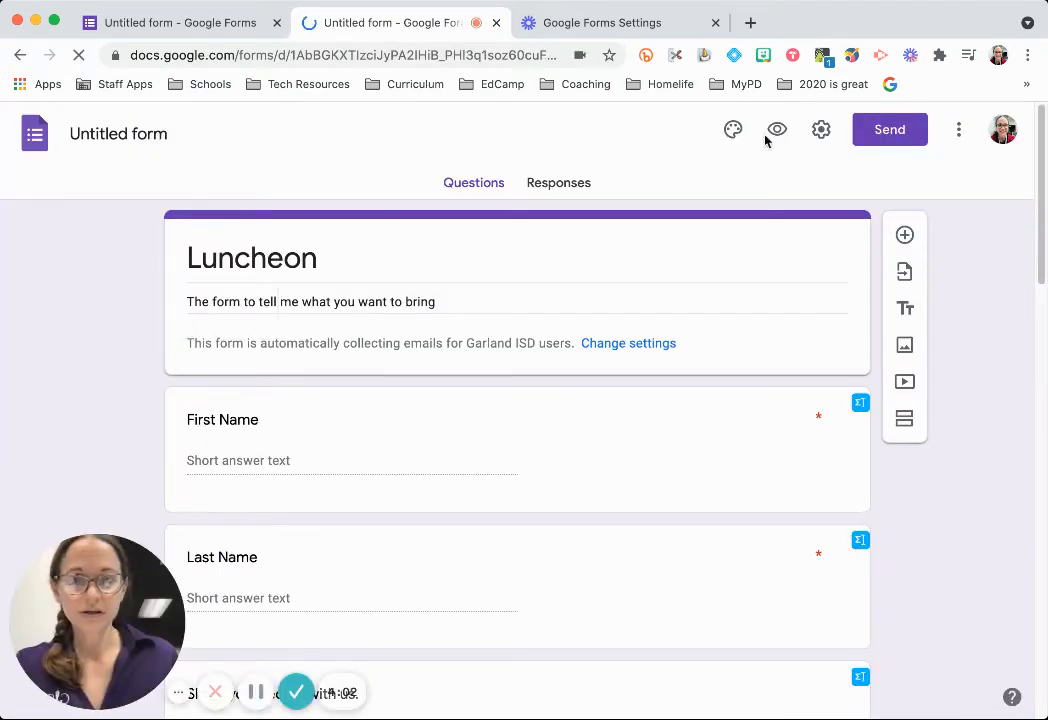
Add a new multiple-choice question and drag it below the department dropdown.
scroll(702, 452, down, 15)
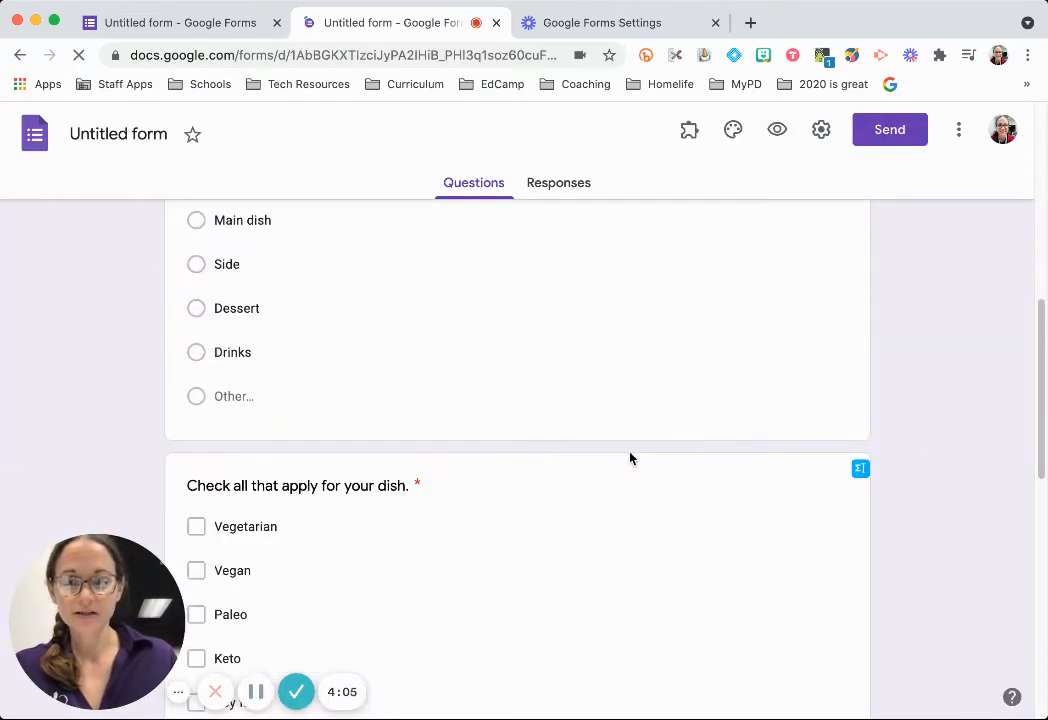
scroll(561, 471, down, 6)
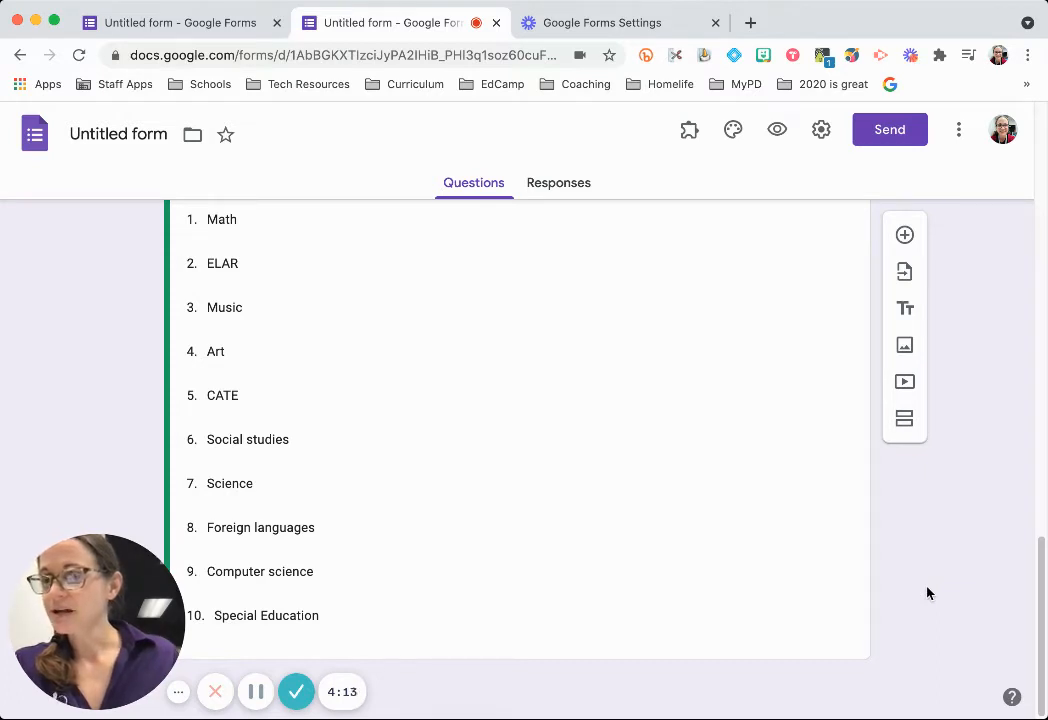
click(905, 235)
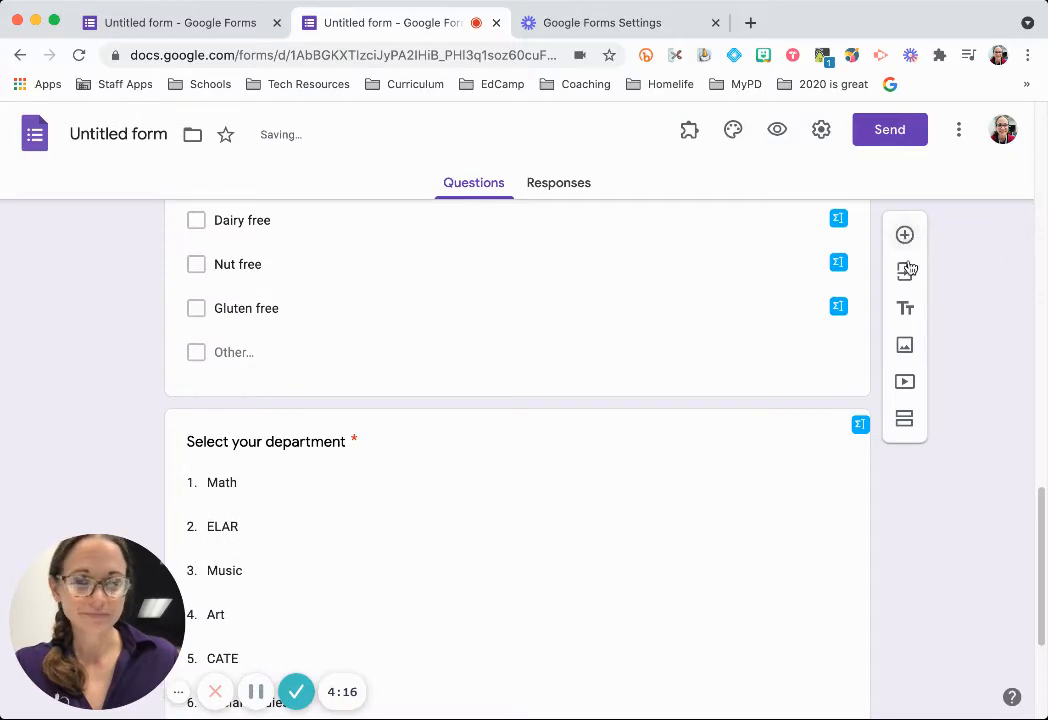
scroll(711, 461, down, 5)
scroll(715, 478, up, 7)
scroll(715, 478, up, 8)
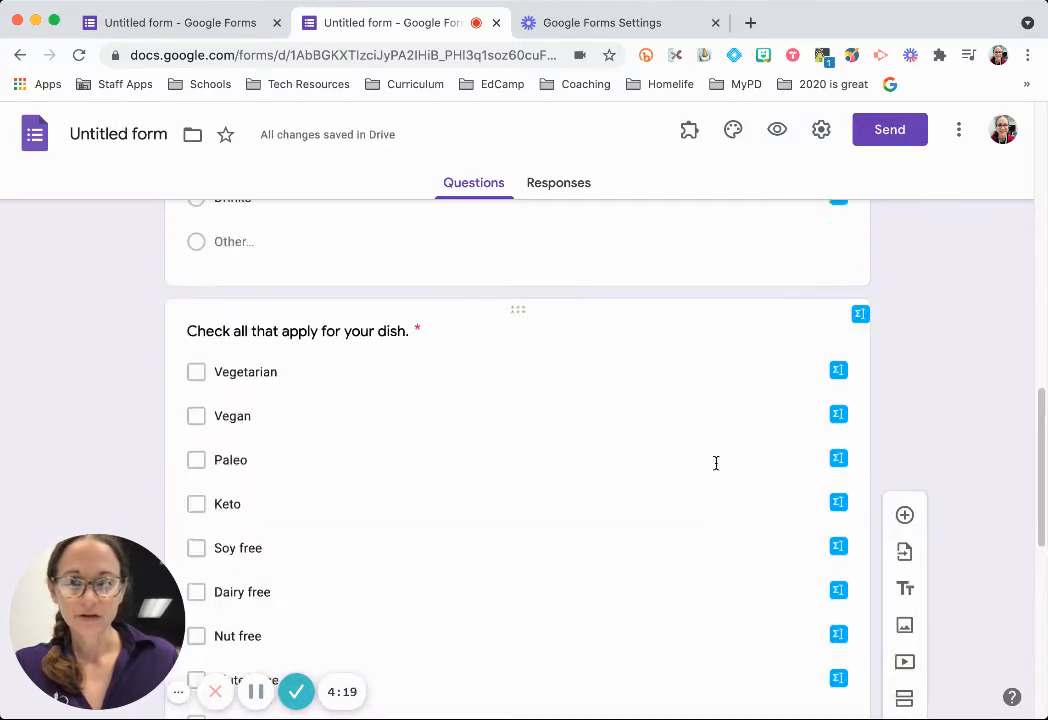
scroll(716, 466, up, 5)
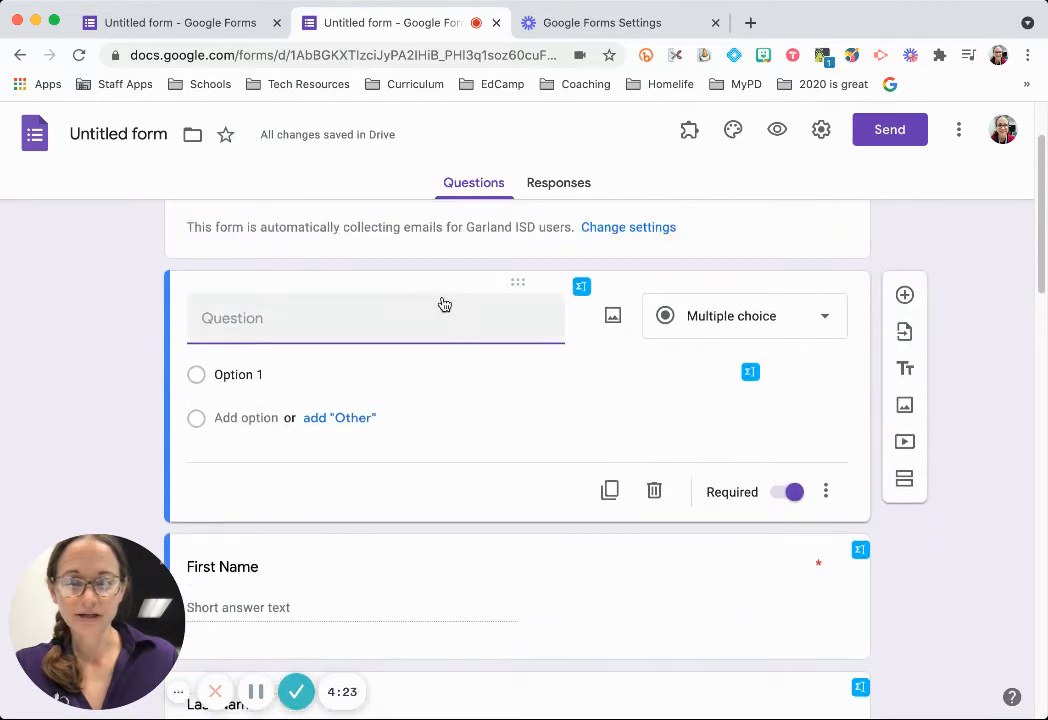
drag(521, 282, 505, 683)
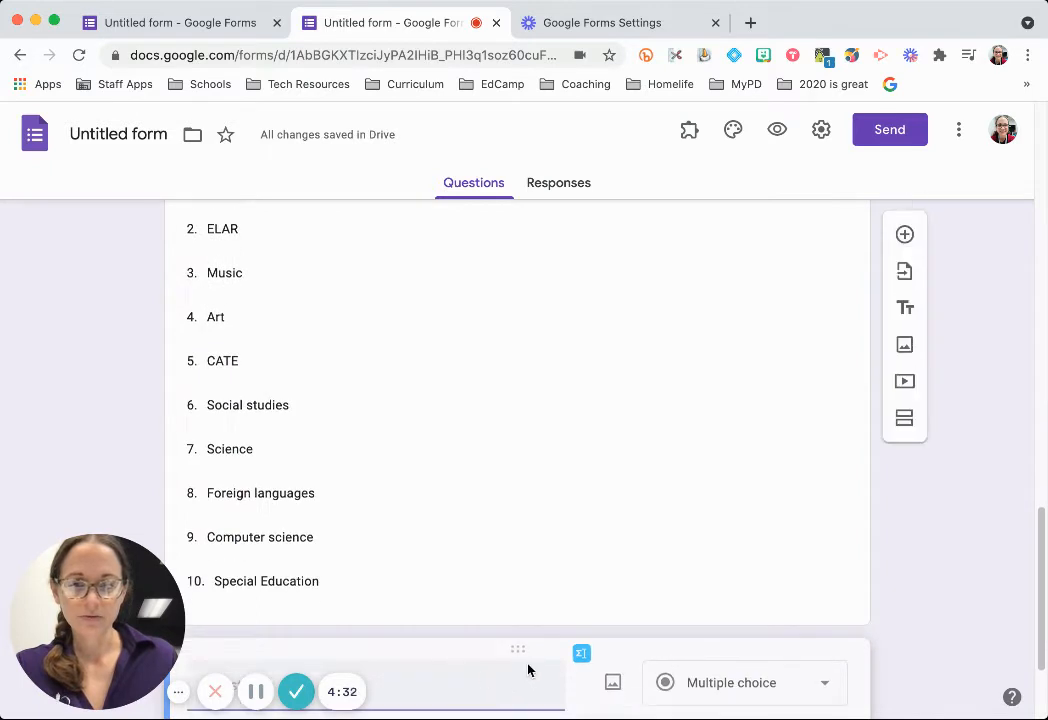
Change the new question to File upload and accept the upload-to-Drive notice.
scroll(731, 528, down, 3)
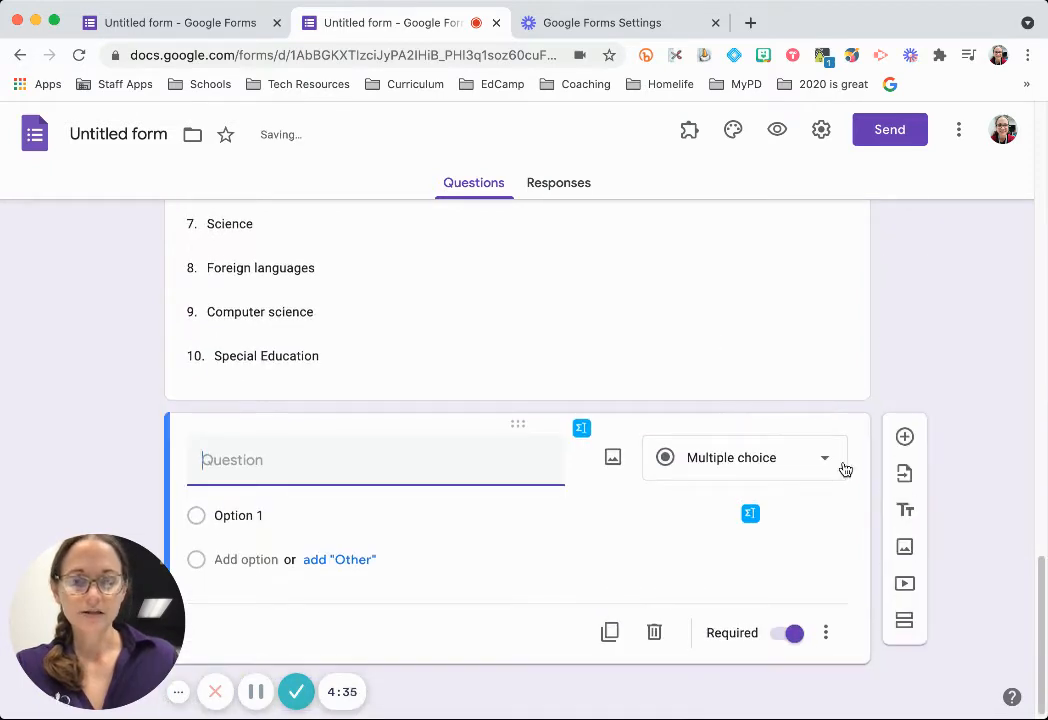
click(845, 469)
click(740, 424)
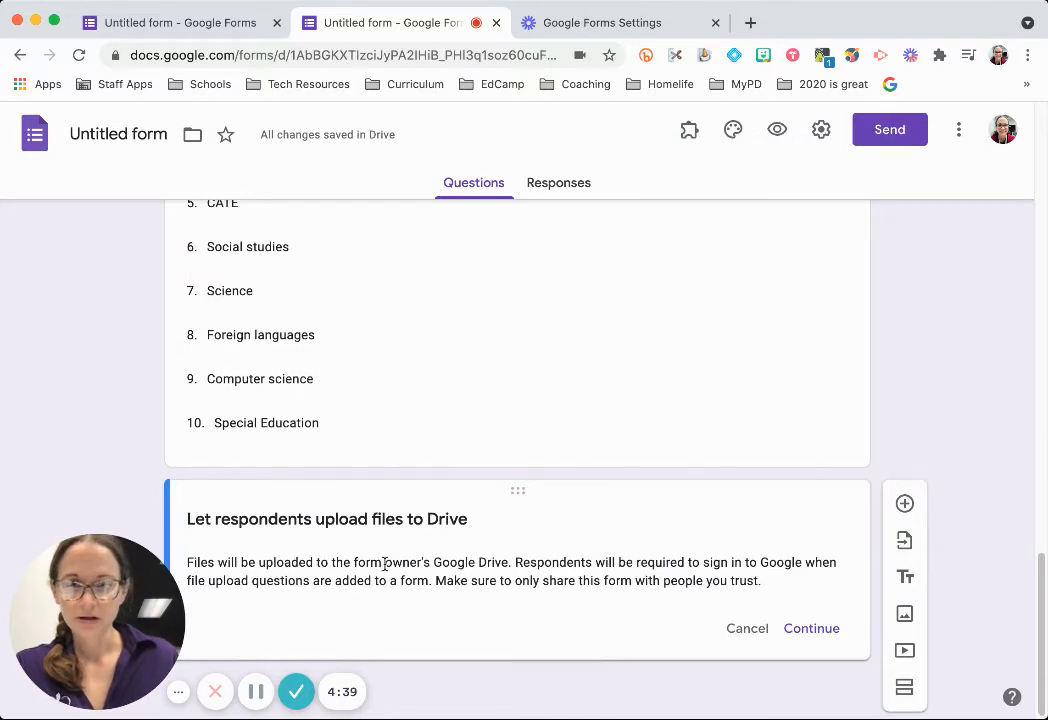
drag(345, 565, 764, 583)
click(631, 571)
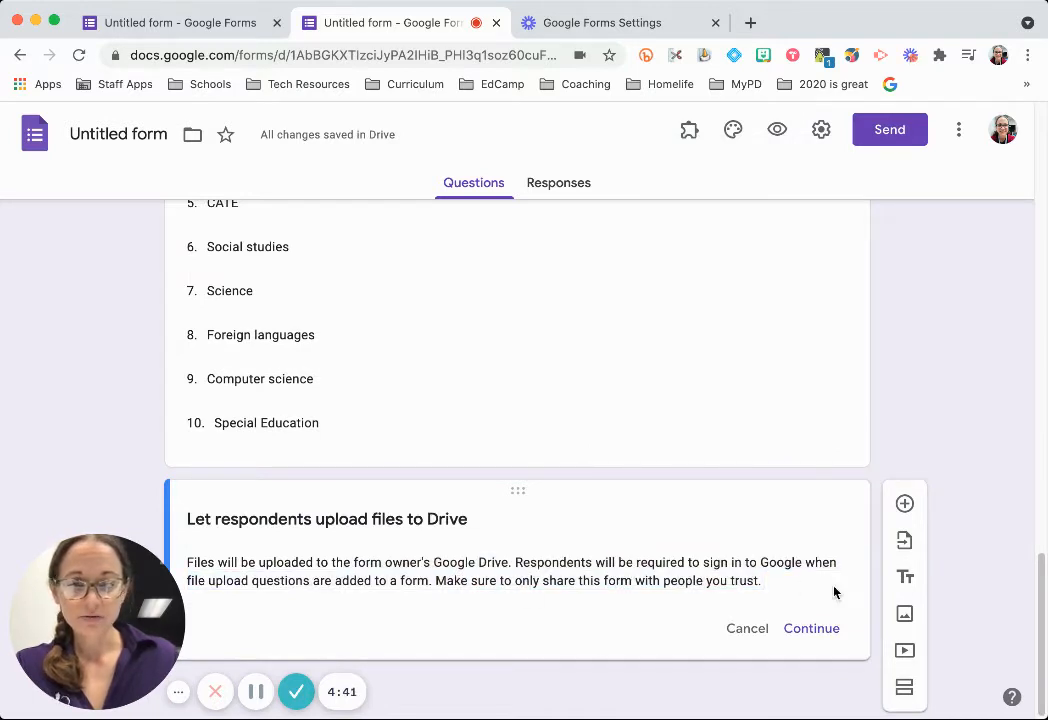
click(816, 632)
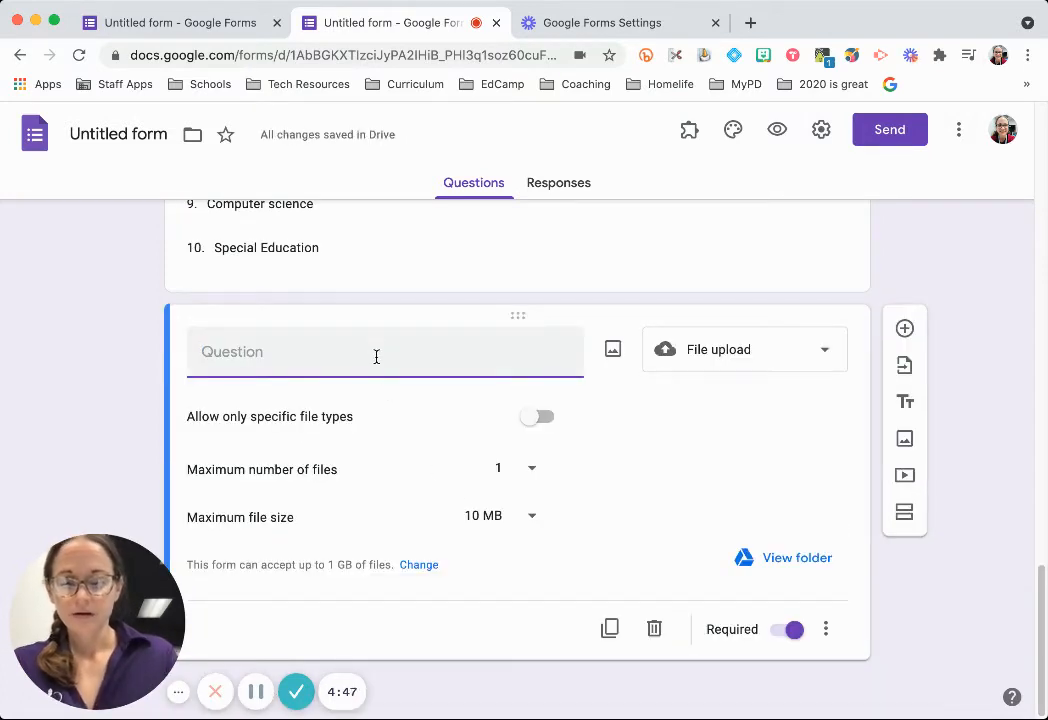
Title the upload question 'Please submit a photo of your dish', make it optional, and keep the 1-file limit.
text(Please s)
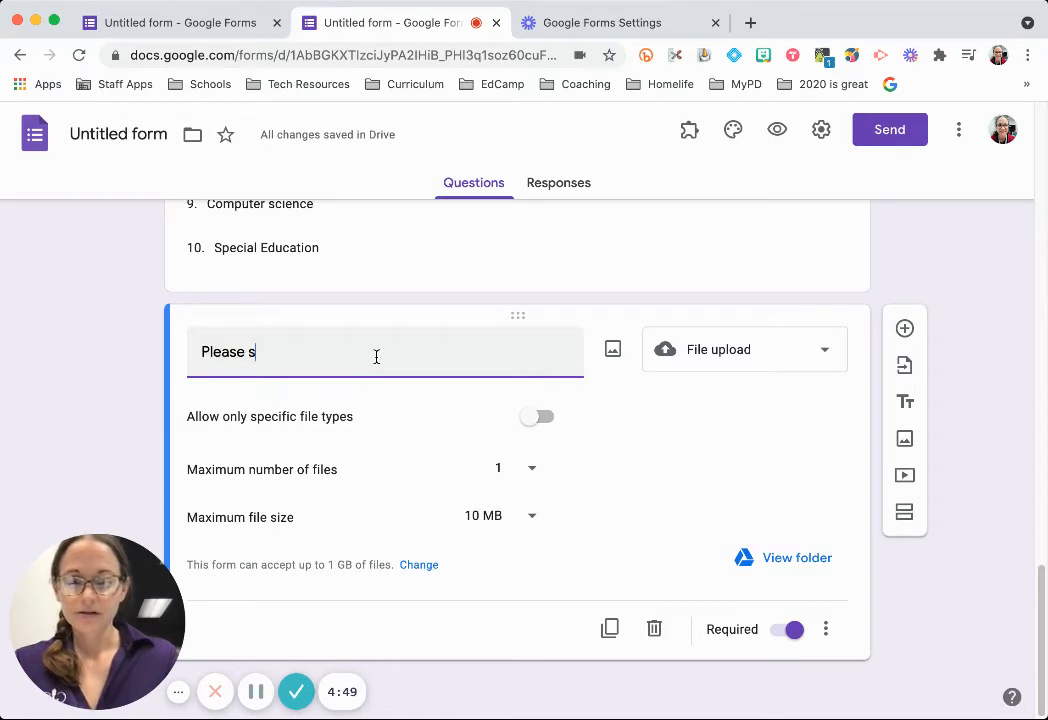
text(ubmit a photo of your dish)
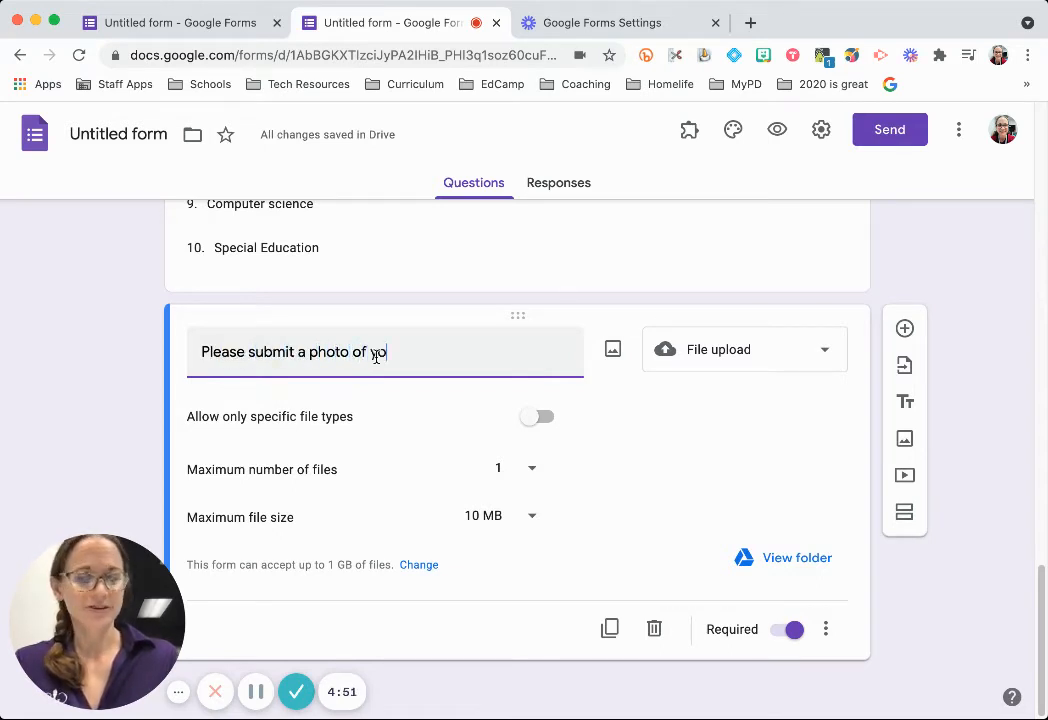
click(795, 631)
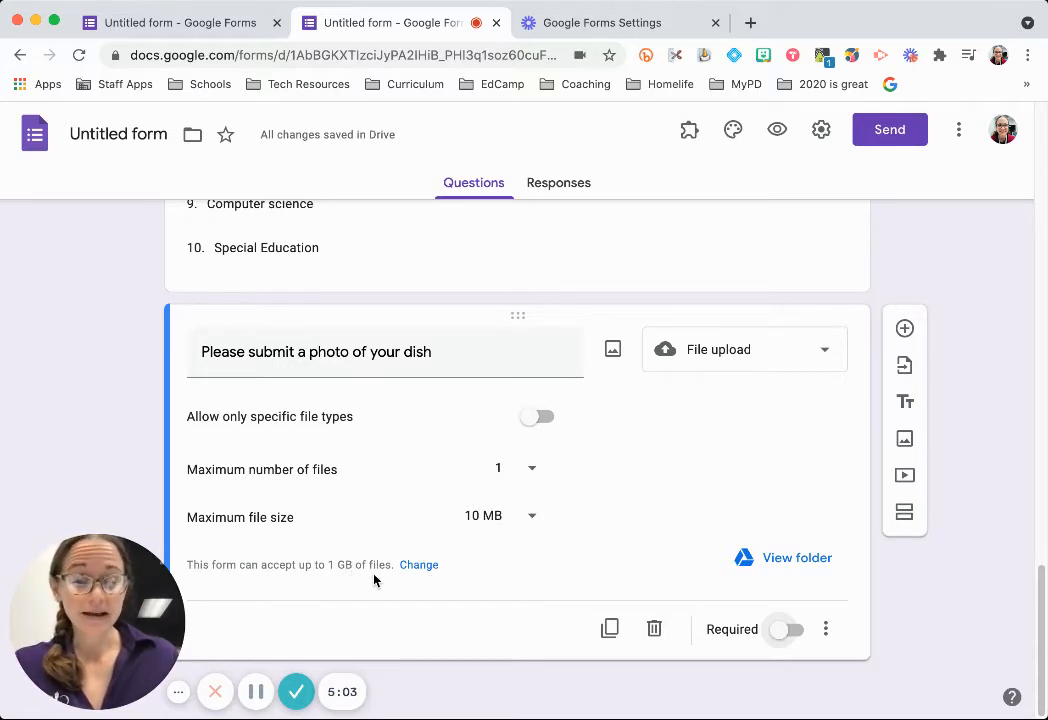
click(539, 480)
click(564, 471)
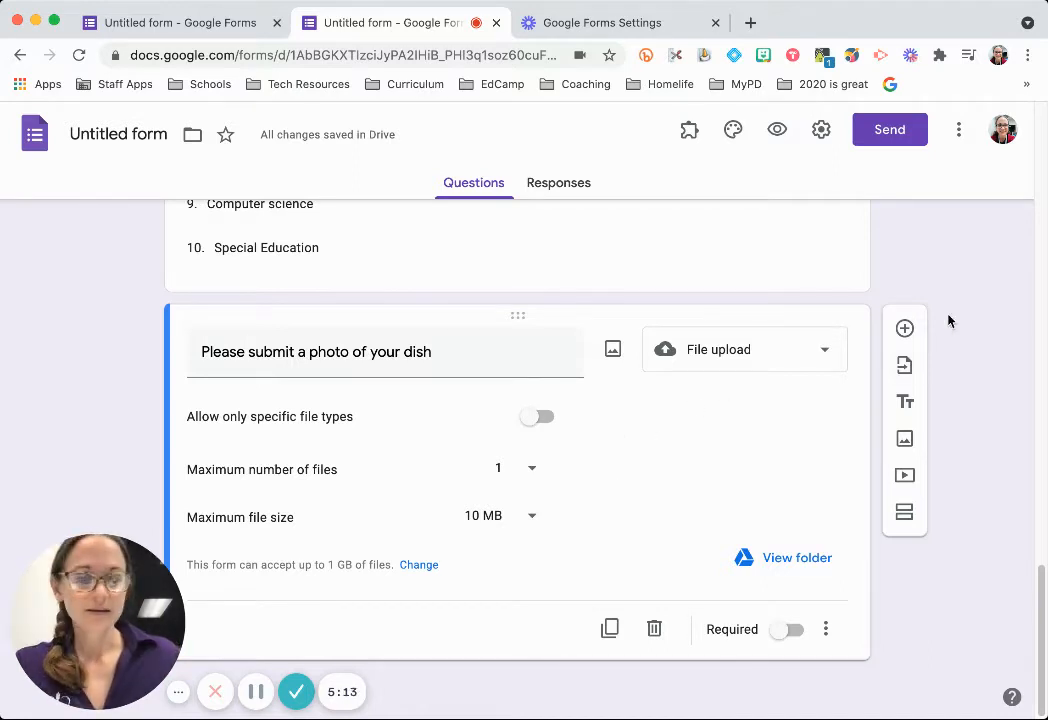
Add a linear scale question titled 'How spicy do you like your food?'.
click(905, 331)
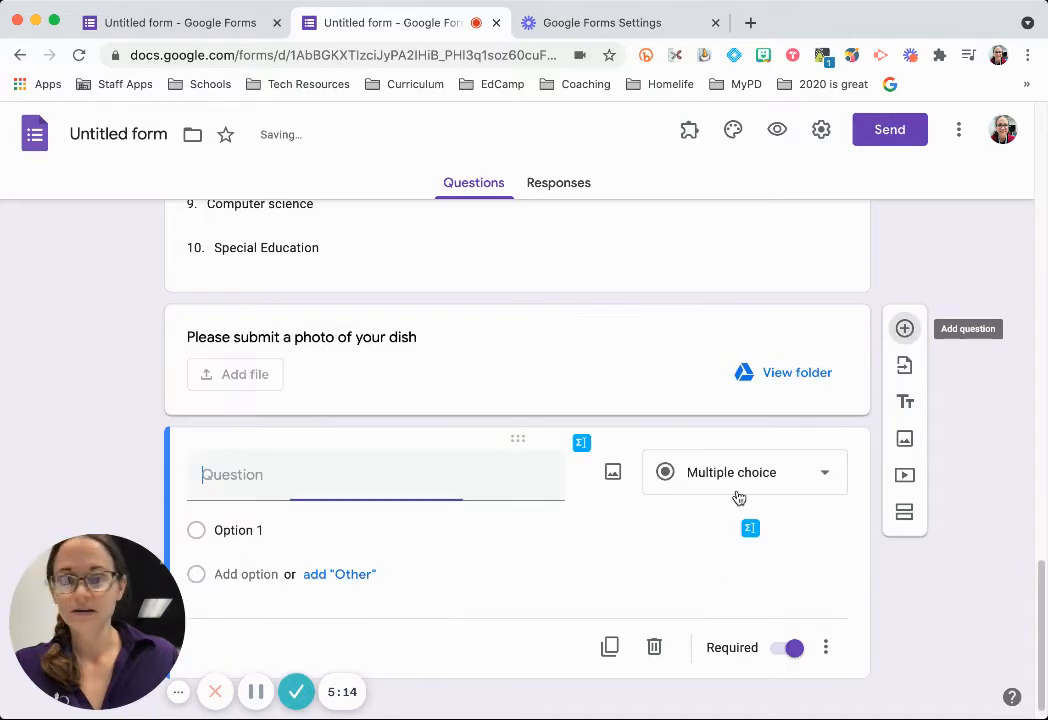
click(792, 463)
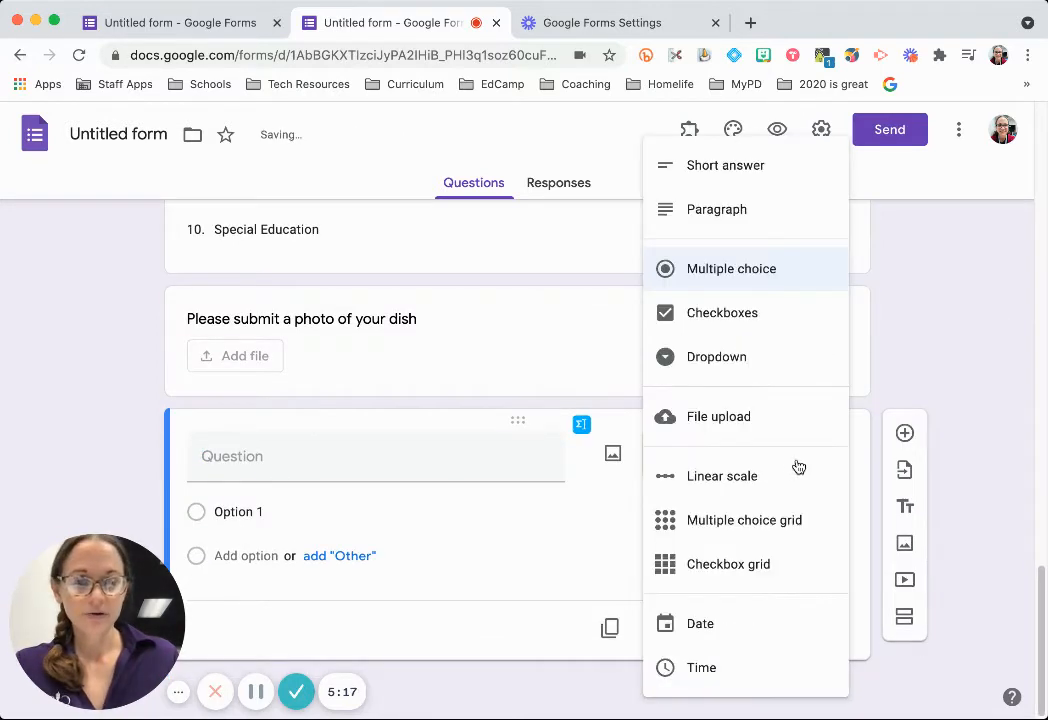
click(730, 481)
click(438, 464)
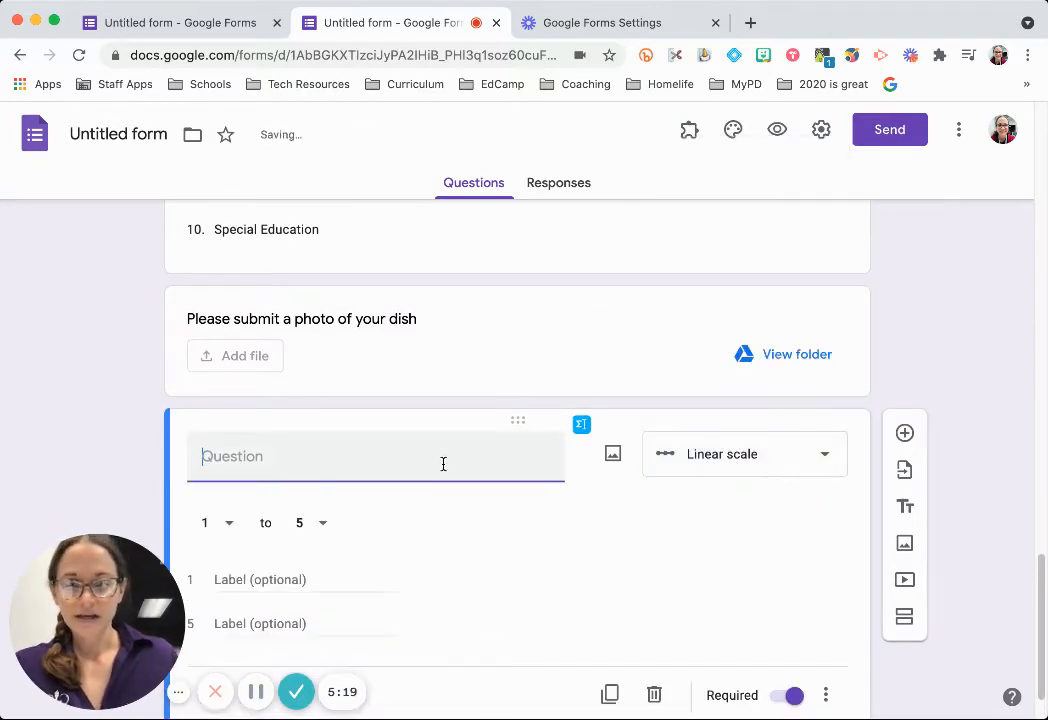
text(How spicy do you like your food?)
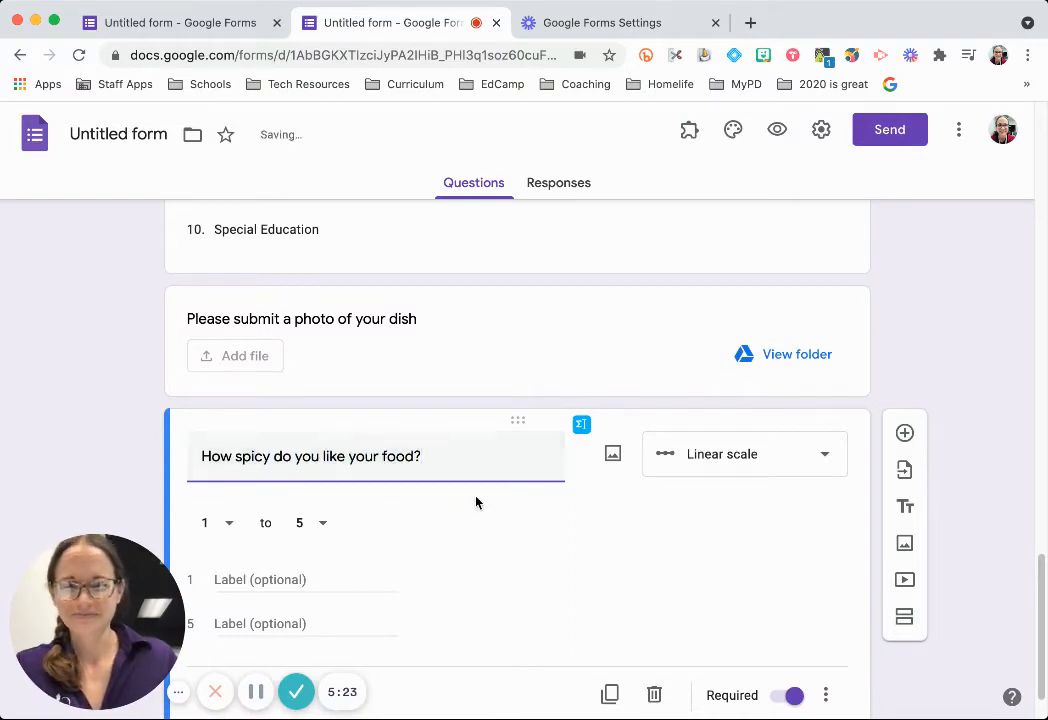
Label the scale ends 'Not spicy' and 'Burning hot', then add another question.
scroll(450, 510, down, 2)
click(262, 511)
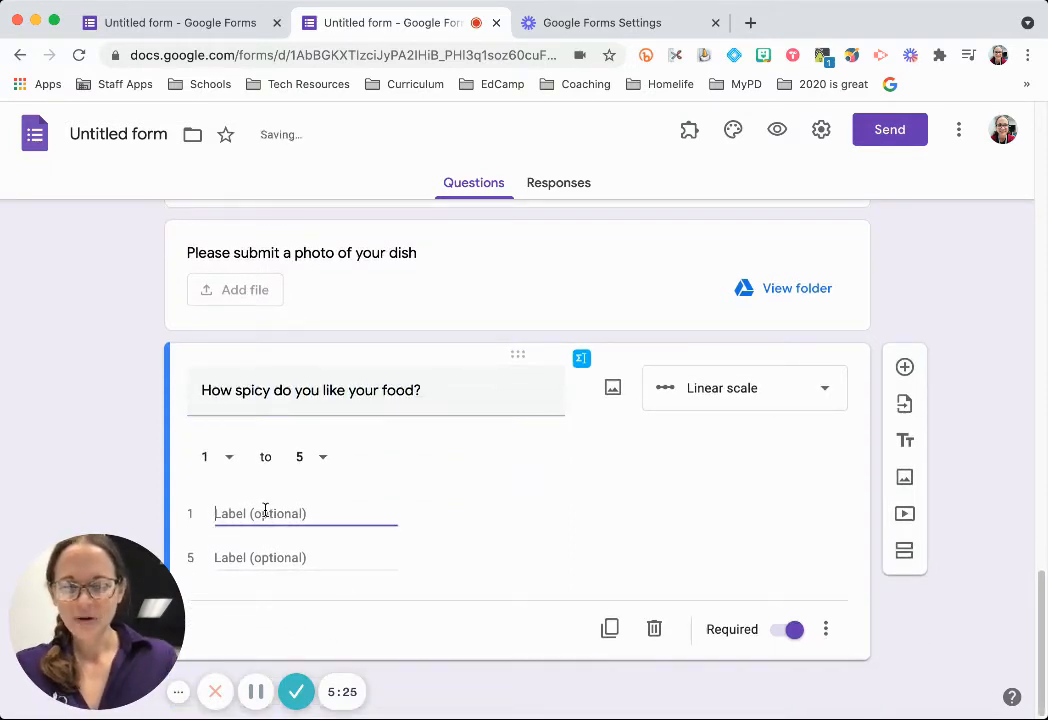
text(Not spicy)
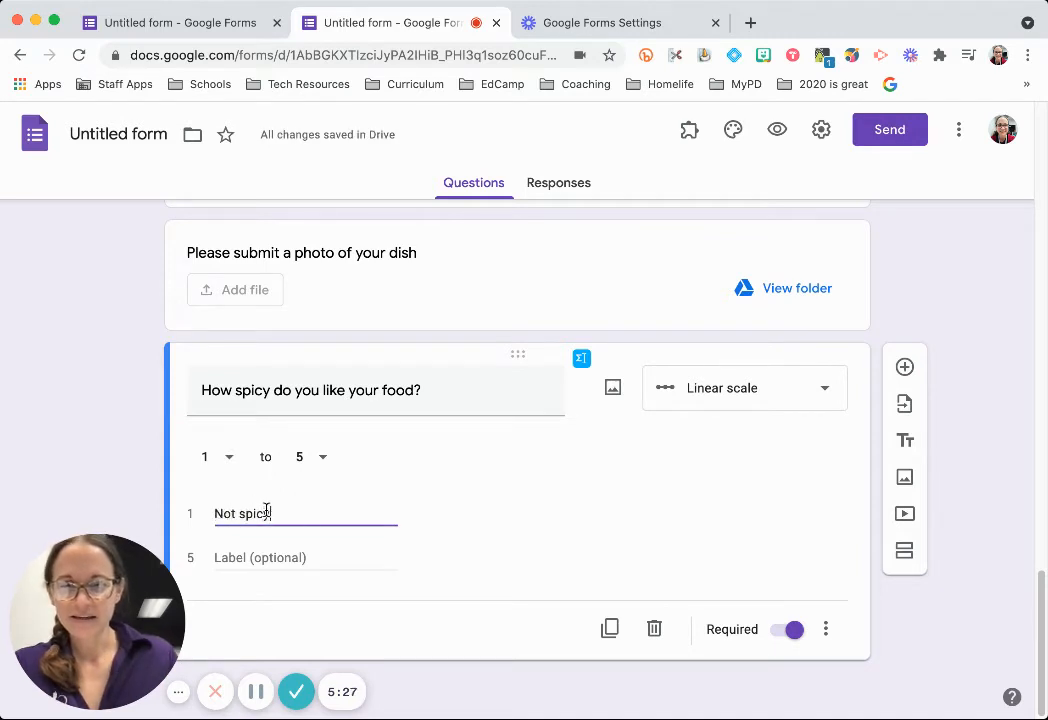
click(285, 555)
text(Burning hot)
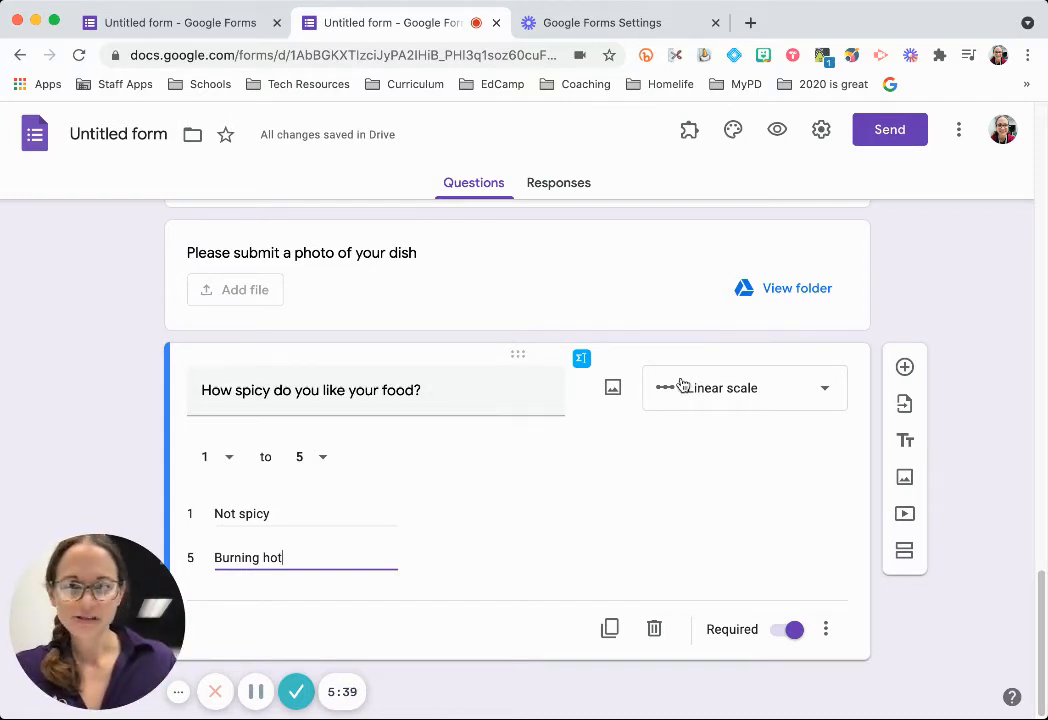
click(905, 367)
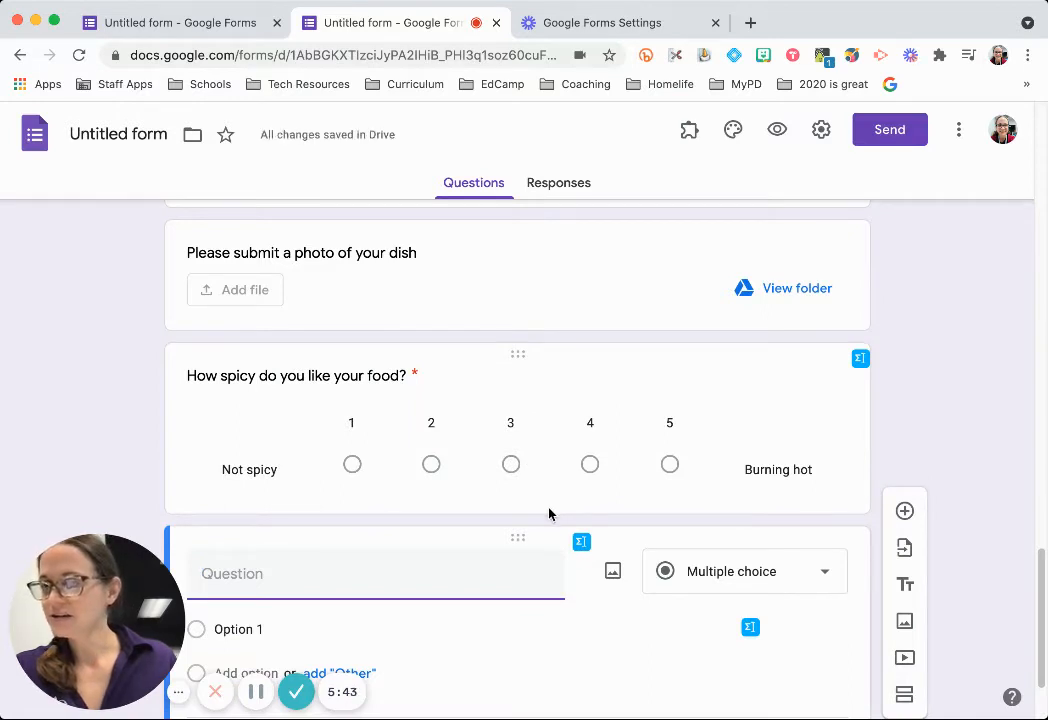
Make the new question a checkbox grid titled 'What are your thoughts on the following dishes?'.
scroll(548, 513, down, 2)
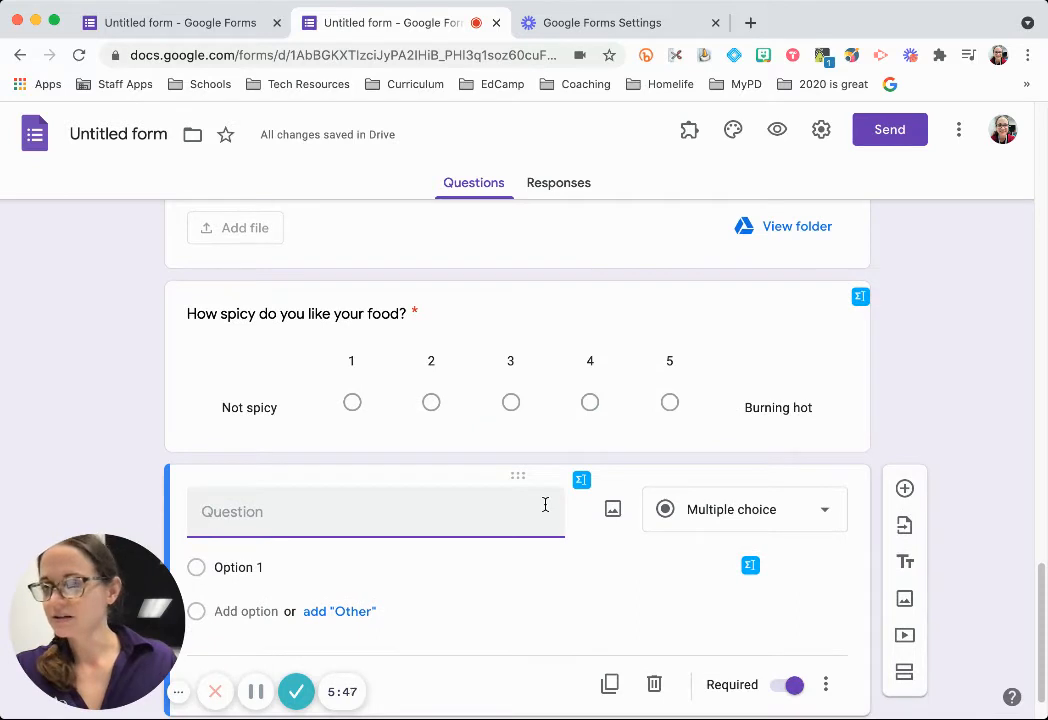
scroll(545, 504, down, 2)
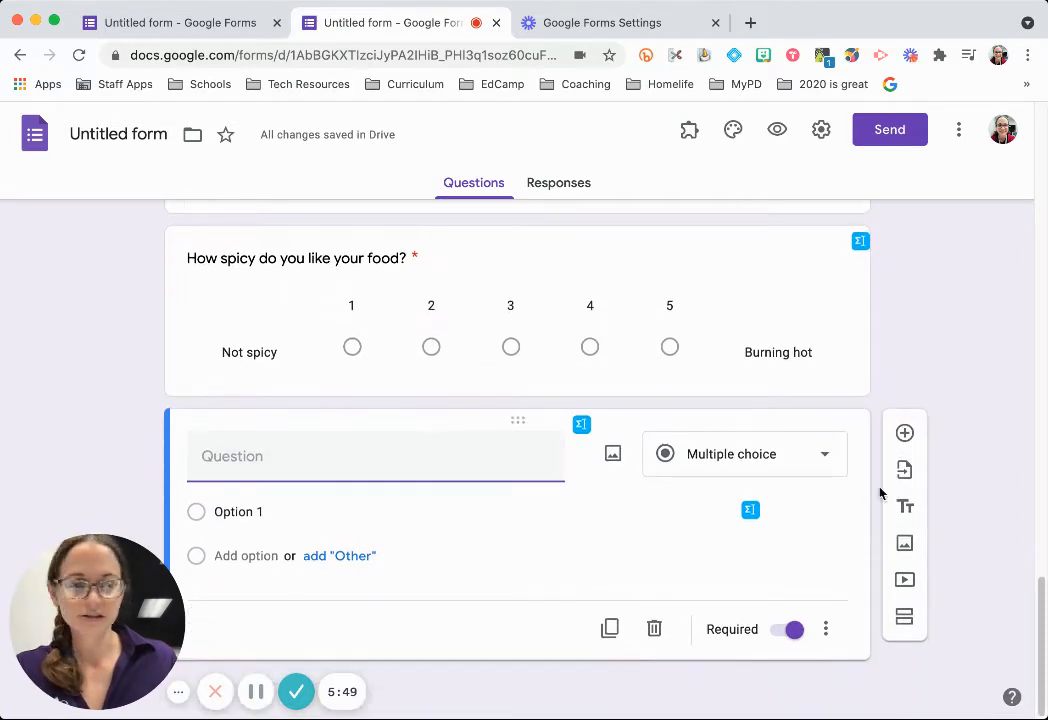
click(822, 456)
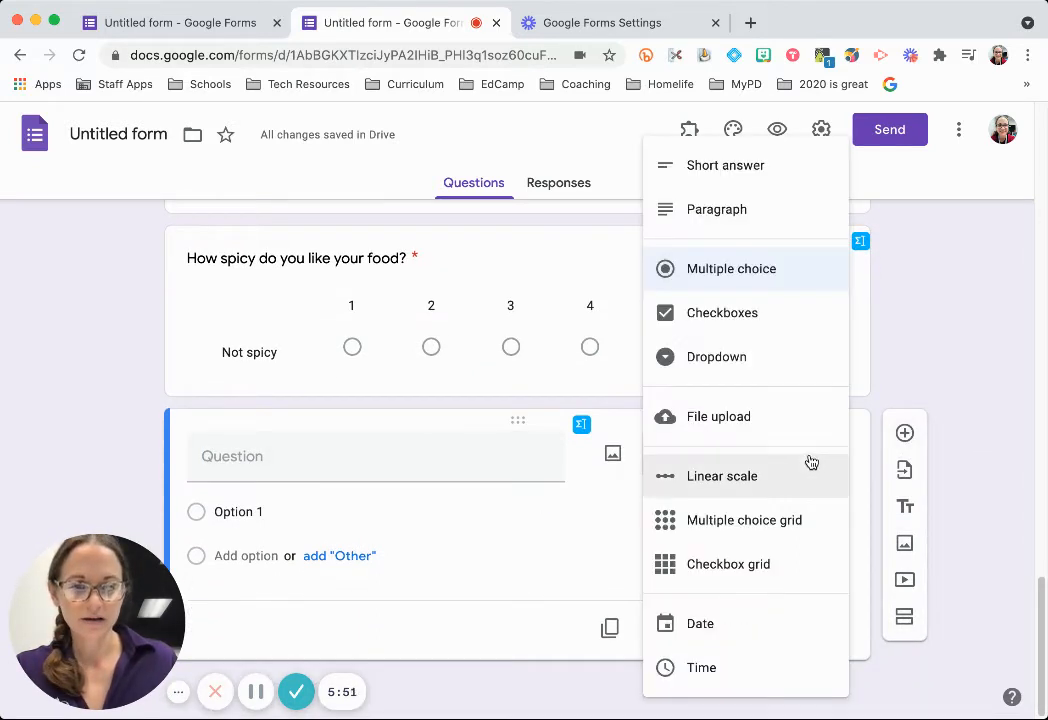
click(791, 531)
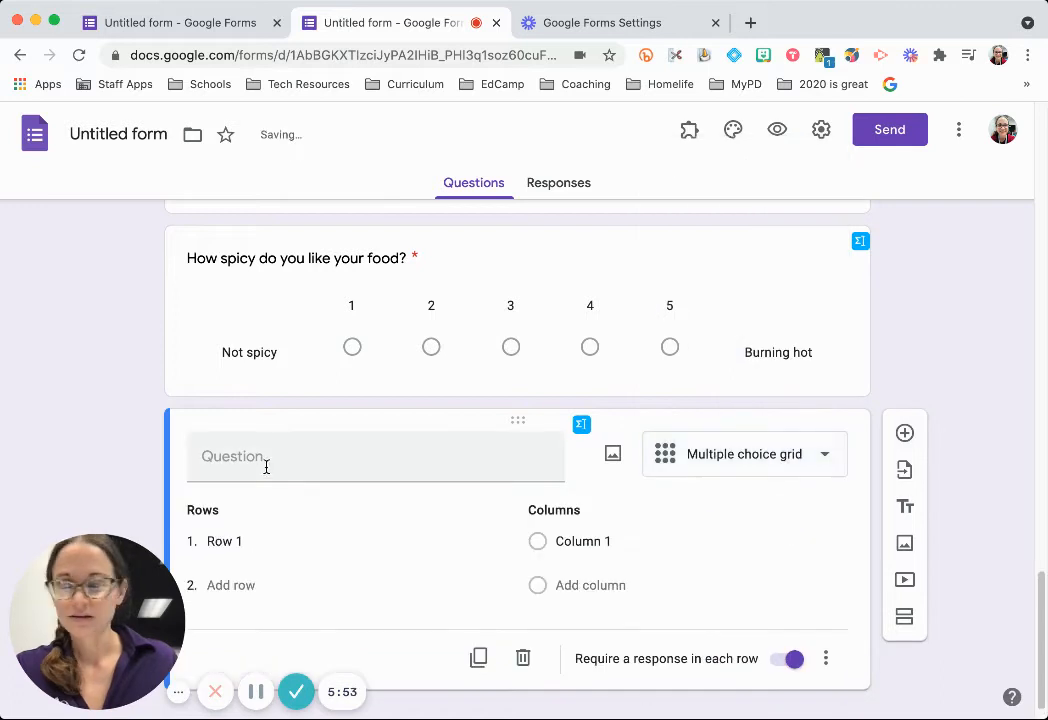
click(275, 462)
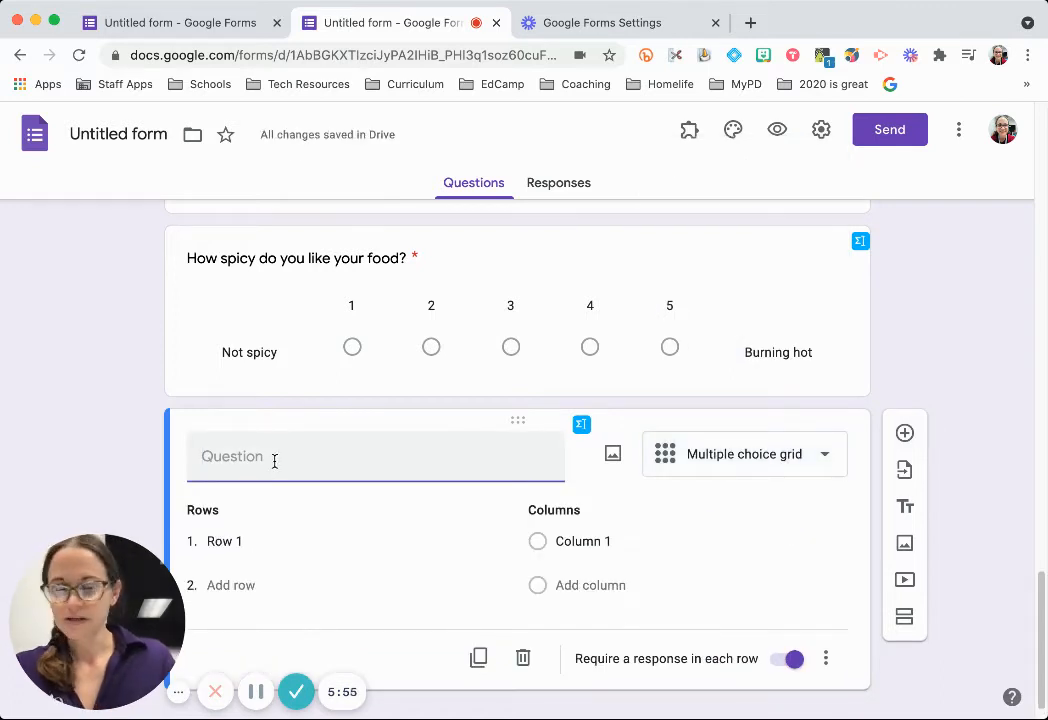
text(What are your thou)
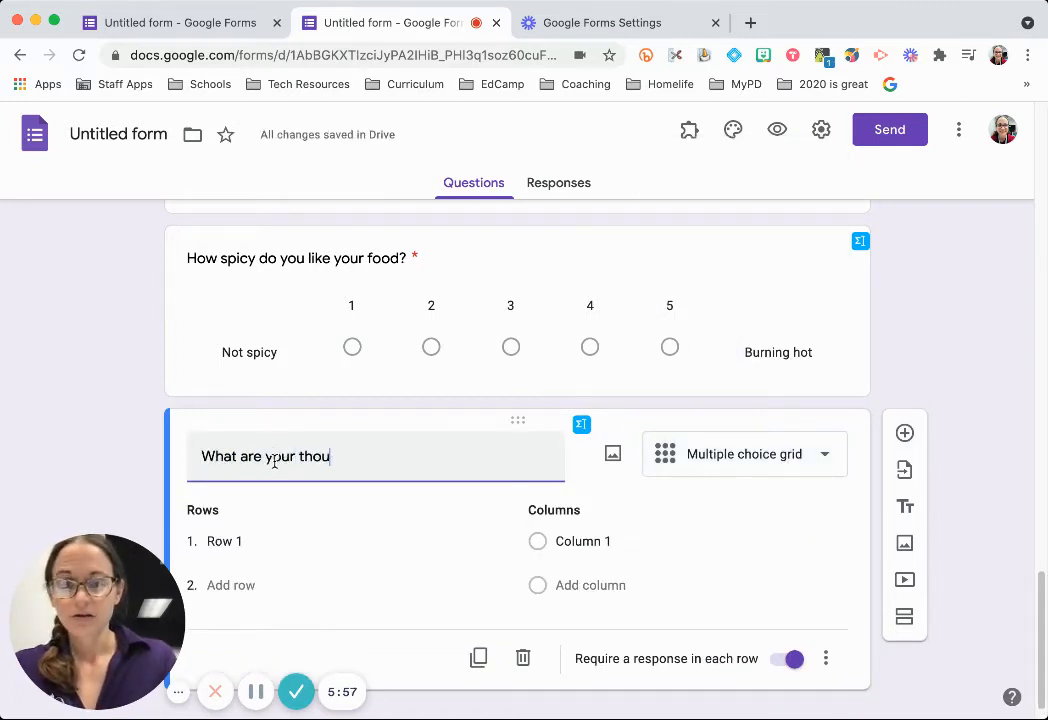
text(ghts on teh fol)
key(BackSpace)
key(BackSpace)
key(BackSpace)
key(BackSpace)
key(BackSpace)
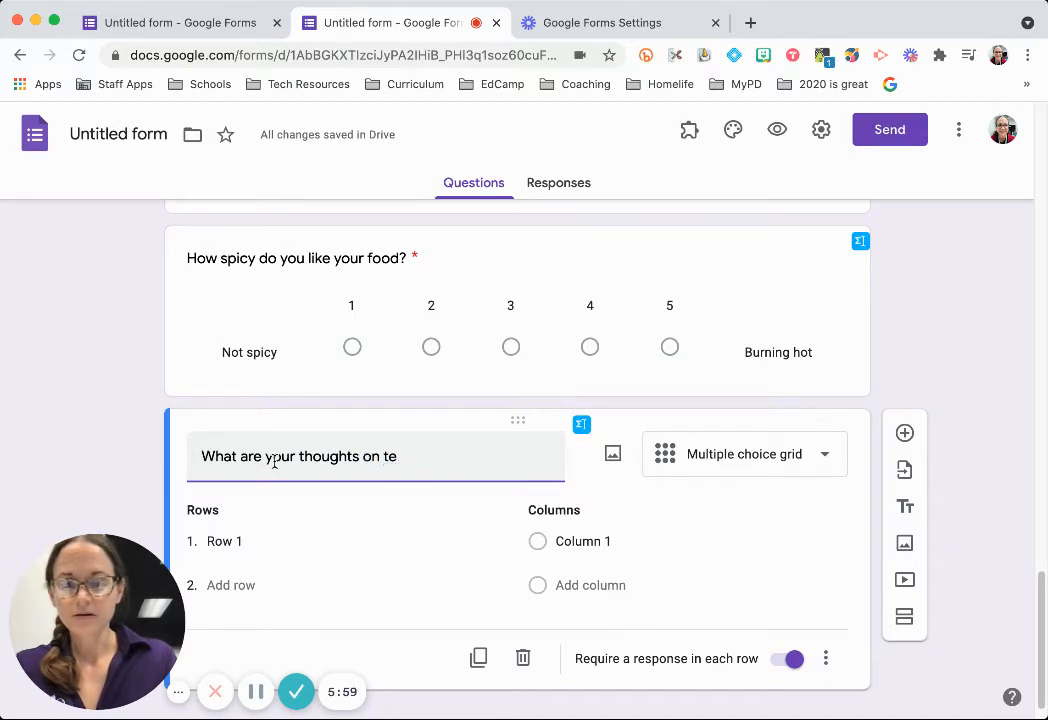
text(he following dishes?)
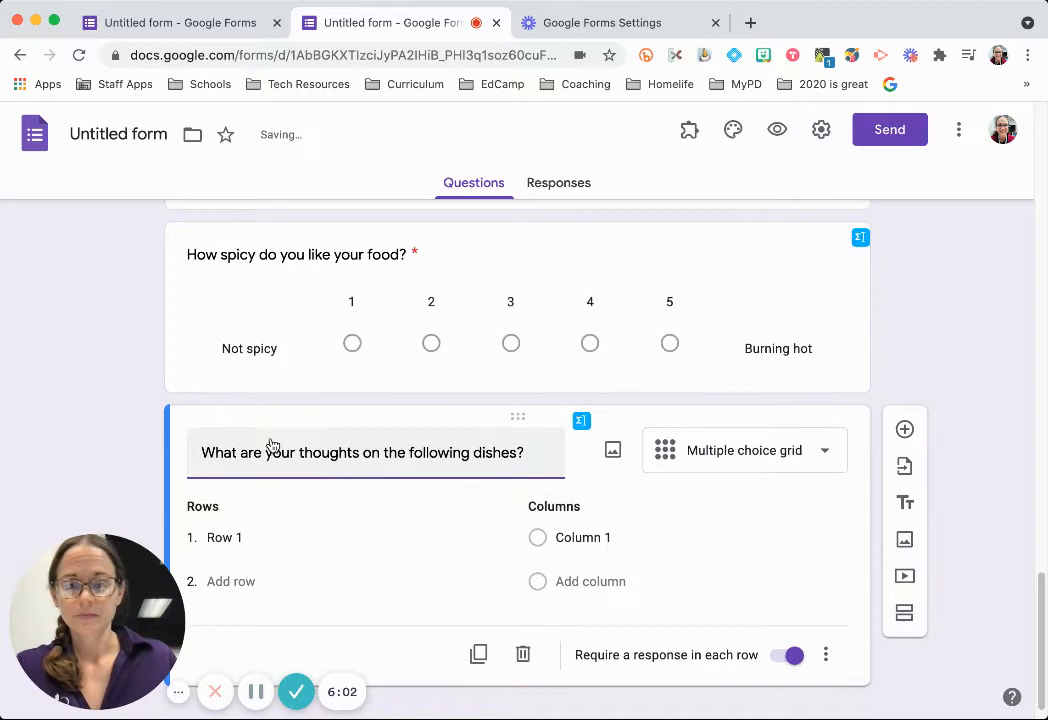
scroll(269, 450, down, 1)
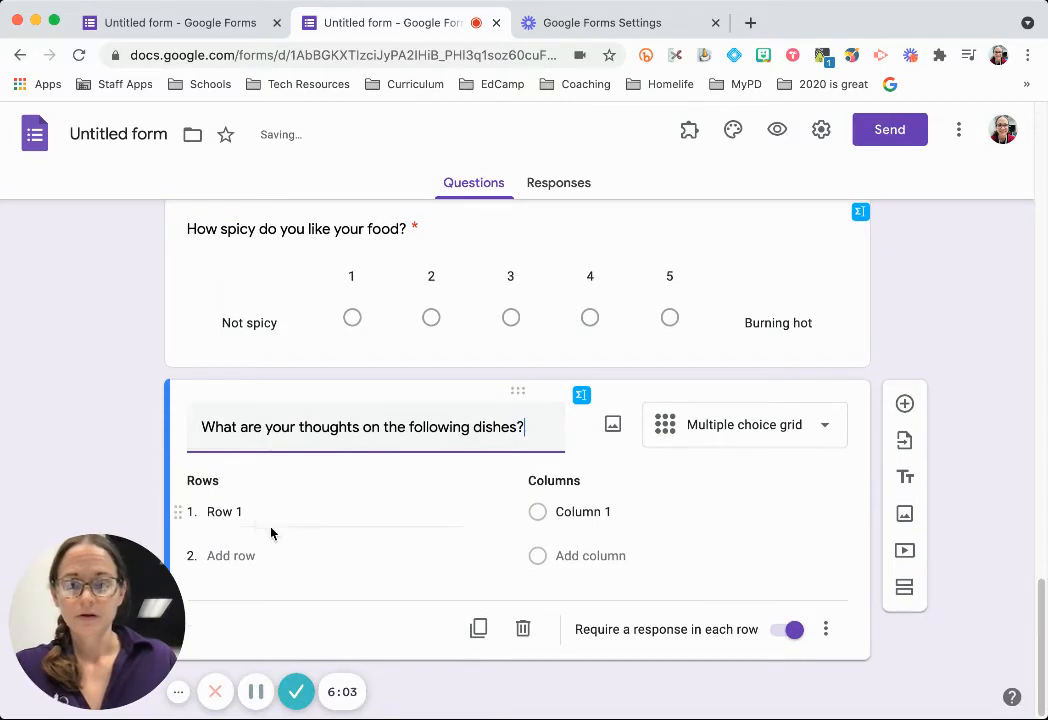
click(254, 512)
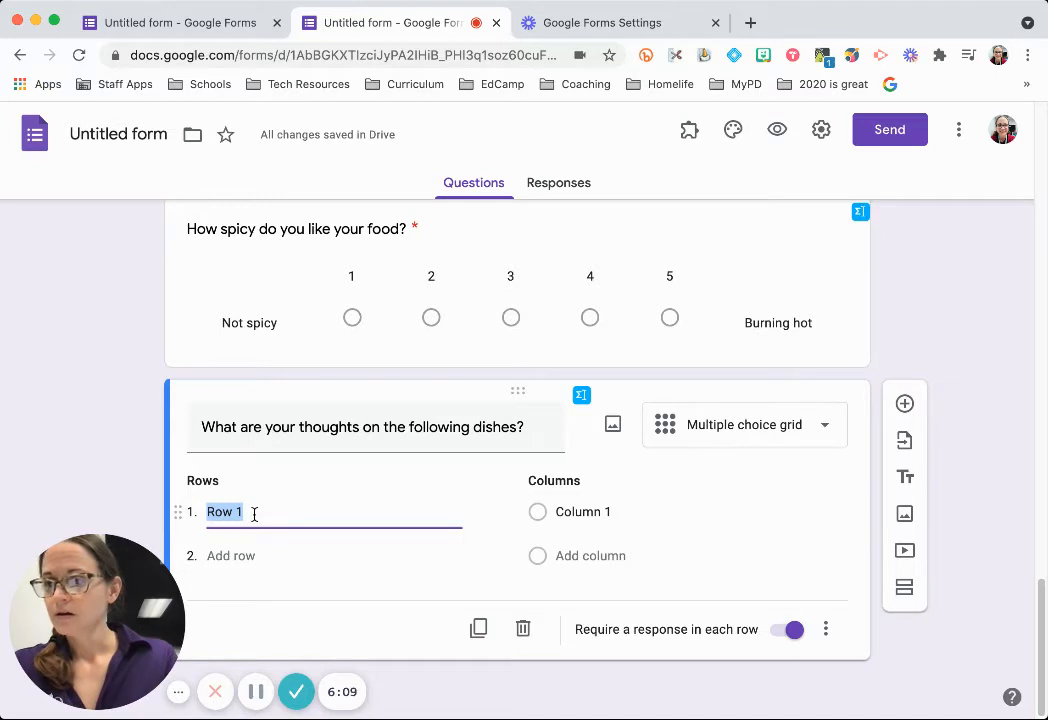
click(811, 438)
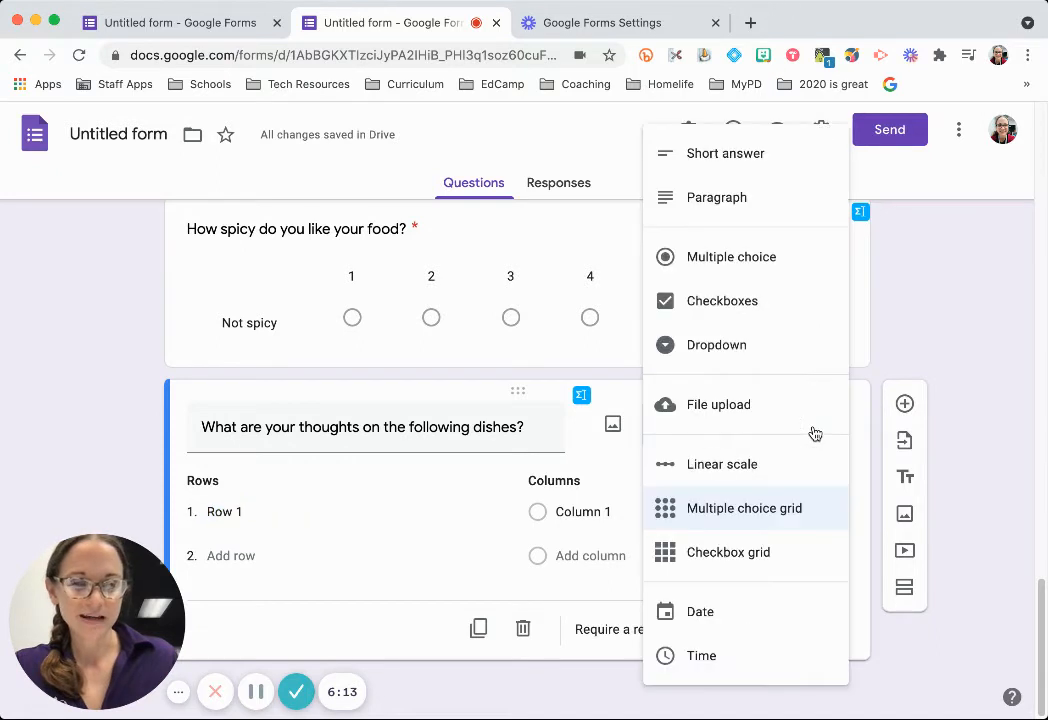
click(760, 555)
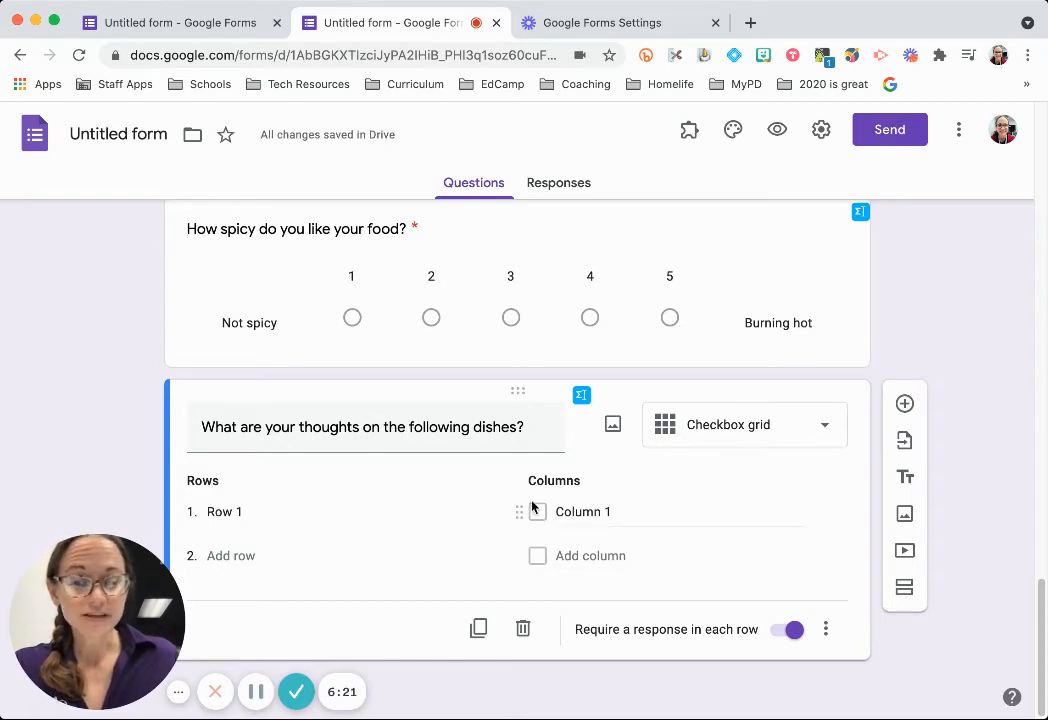
Set the grid columns to Healthy, Tasty, Visually appealing and Affordable.
click(243, 511)
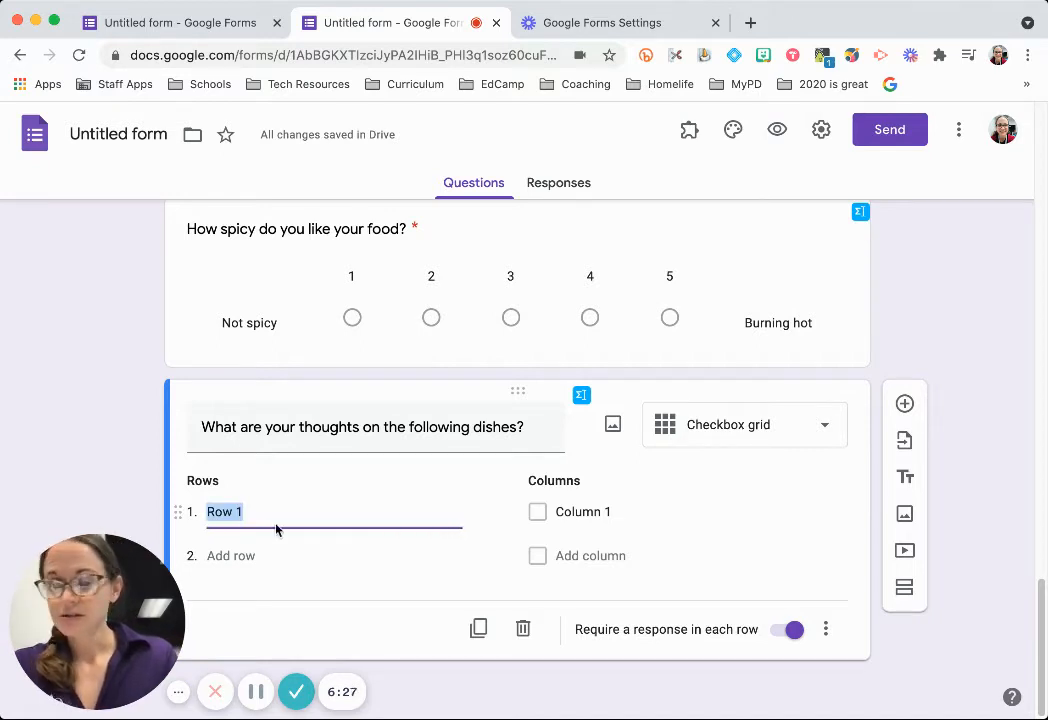
click(615, 510)
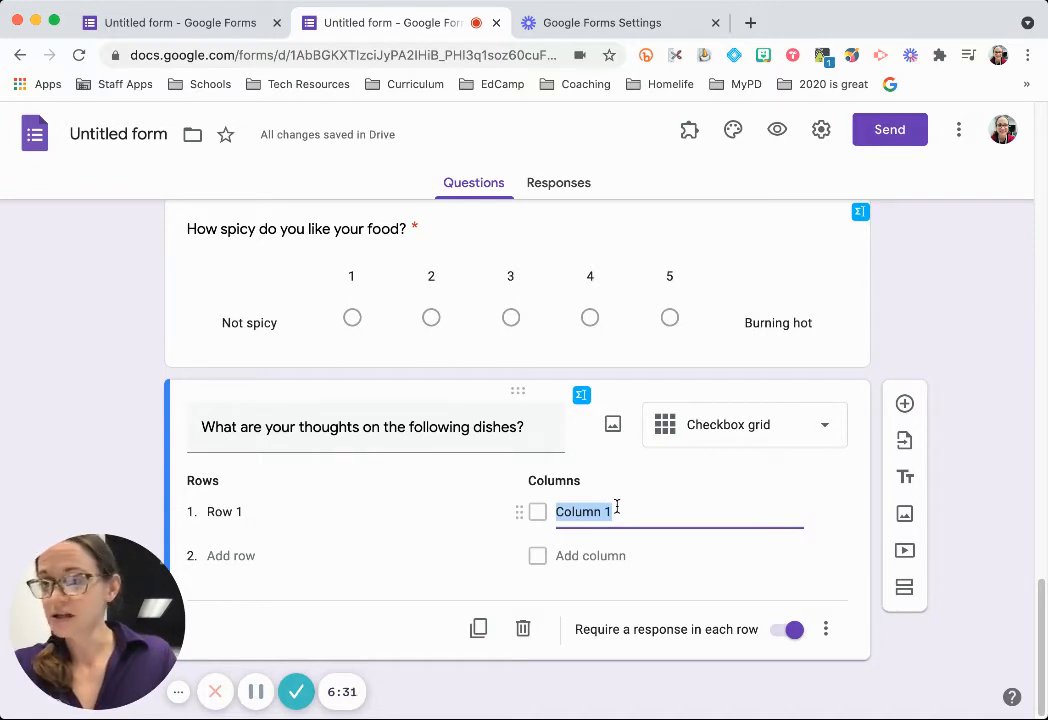
text(Healthy)
click(648, 567)
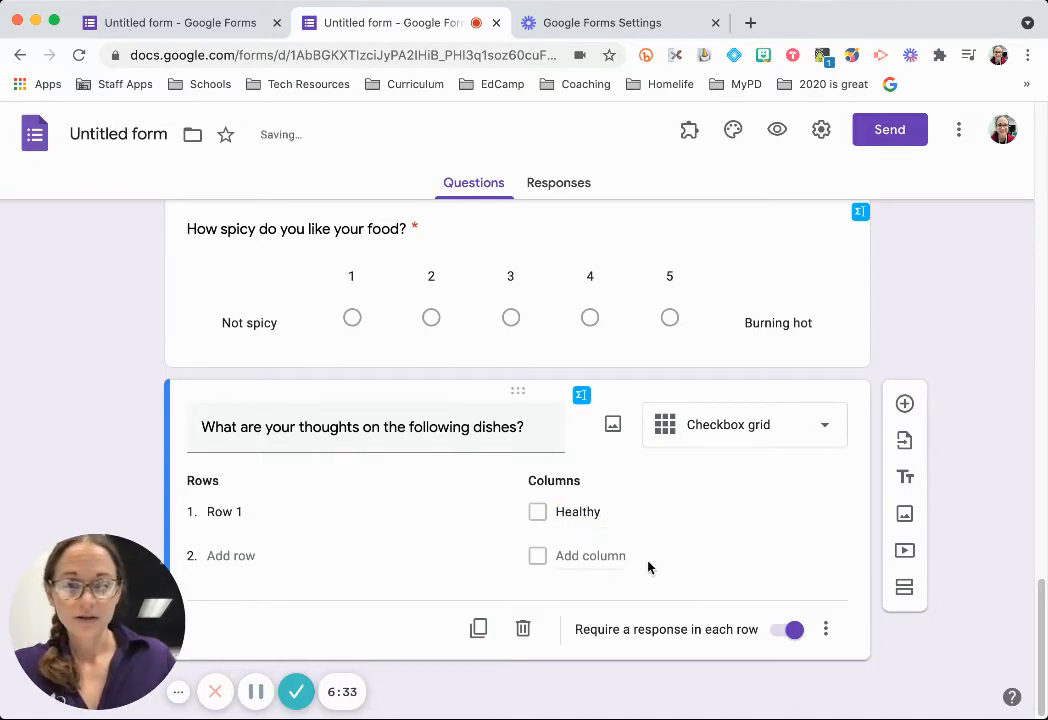
click(608, 557)
text(Tasty)
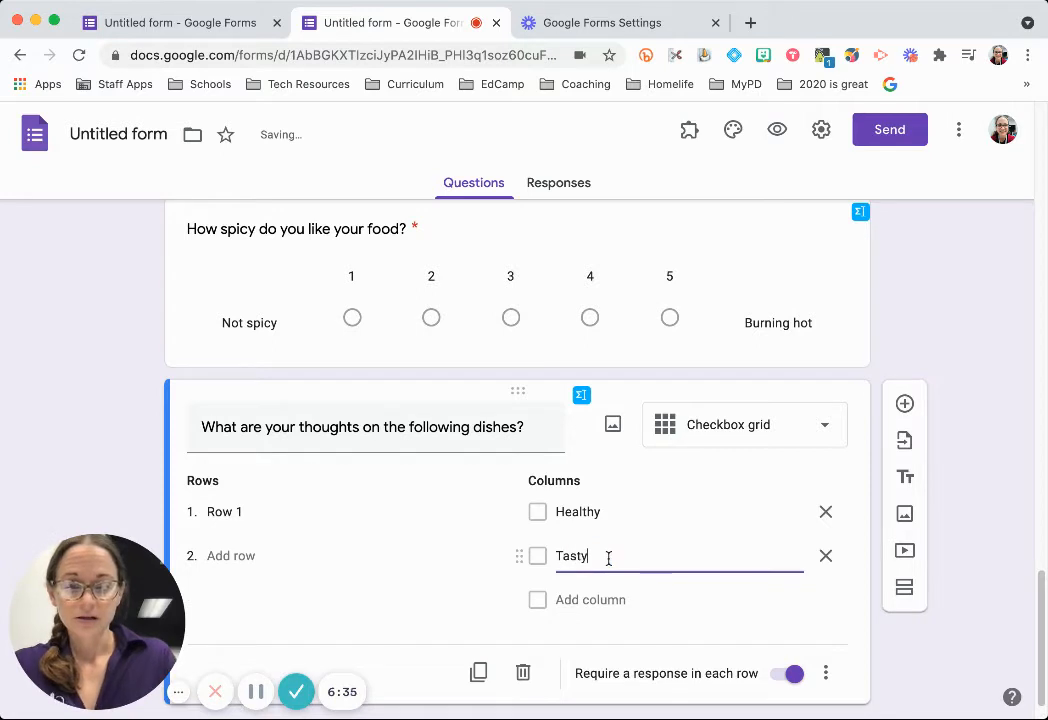
click(580, 601)
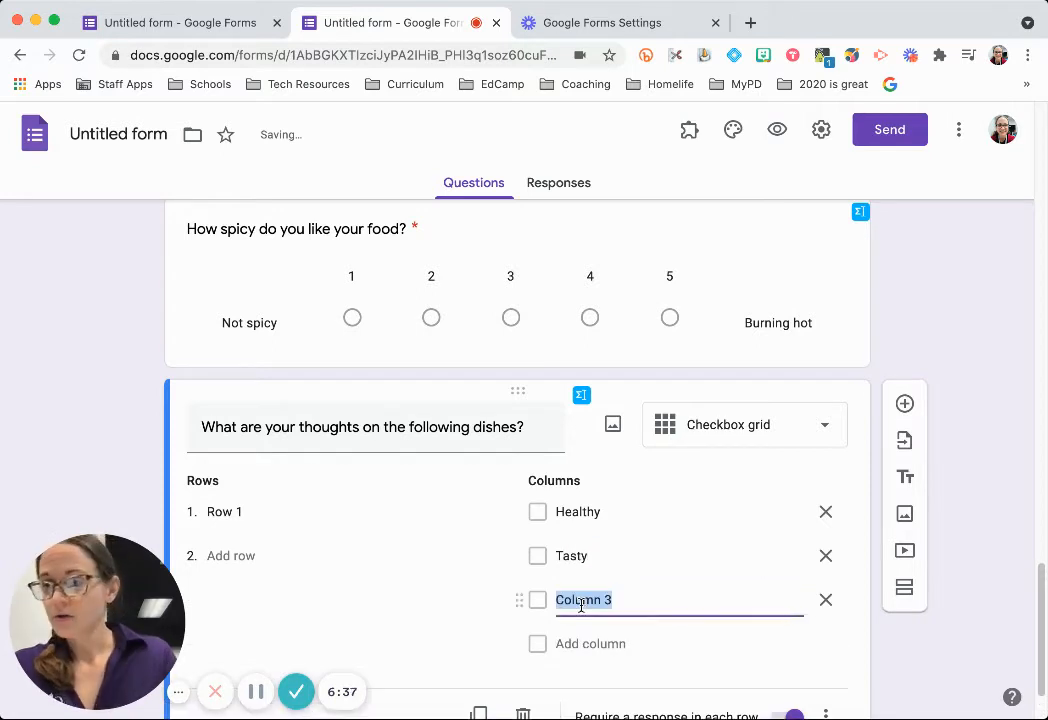
text(Visually ap)
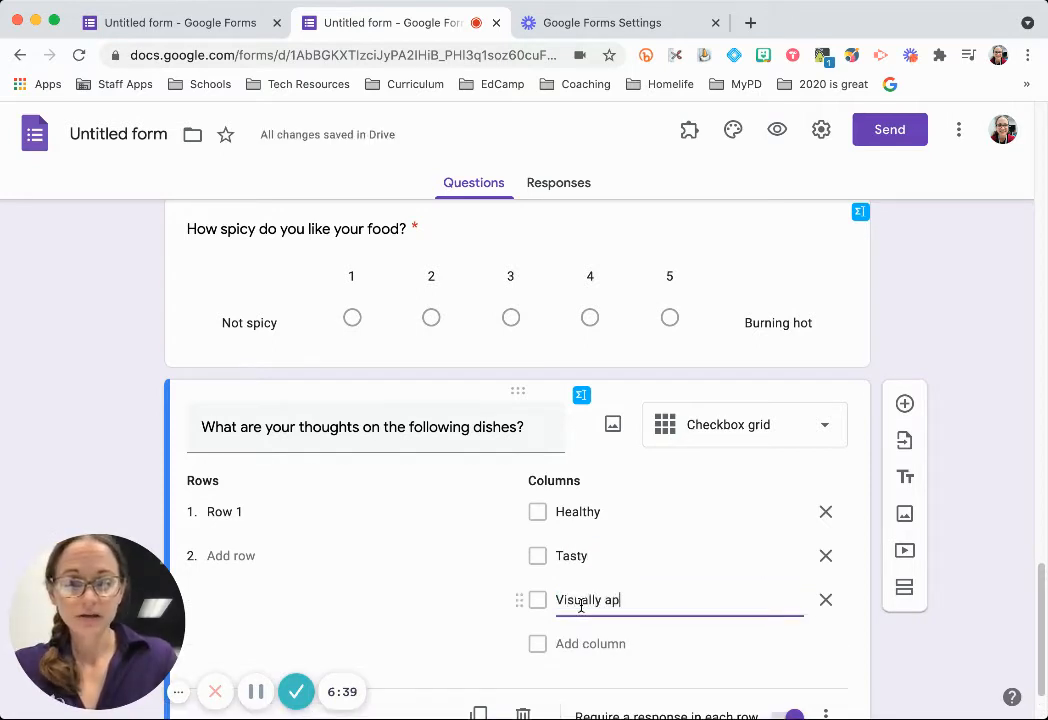
text(pealing)
click(580, 641)
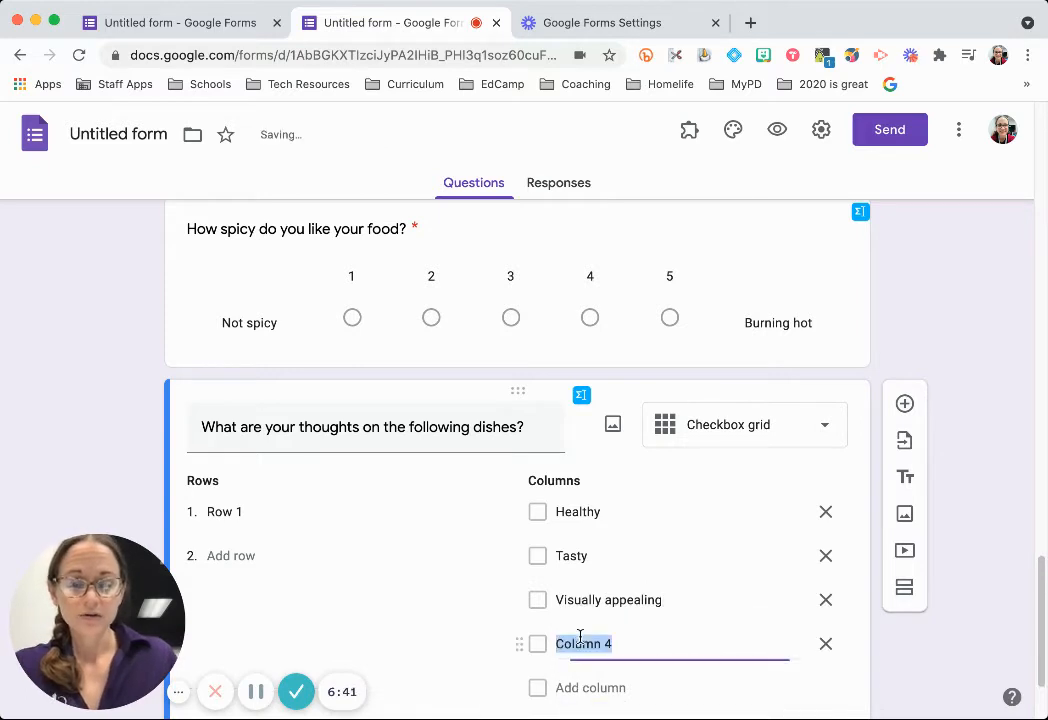
text(Affordabl)
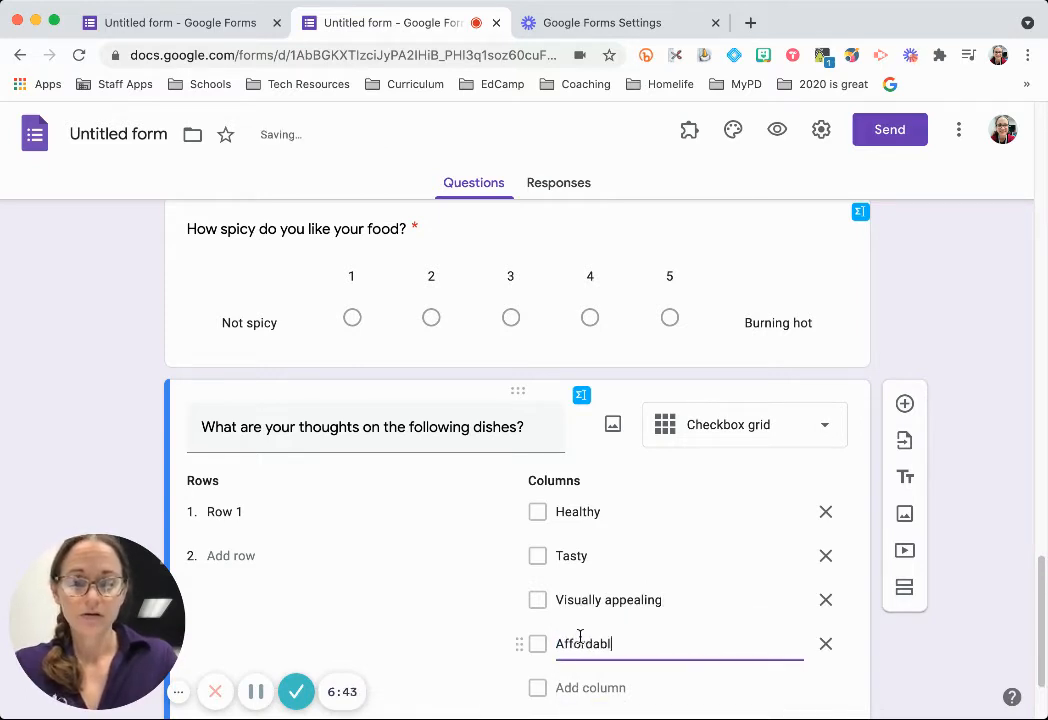
text(e)
Add grid rows Oatmeal, Steak, Mac and Cheese, Salad, Sushi, Burgers and Ice cream sundaes.
scroll(393, 481, down, 2)
click(253, 427)
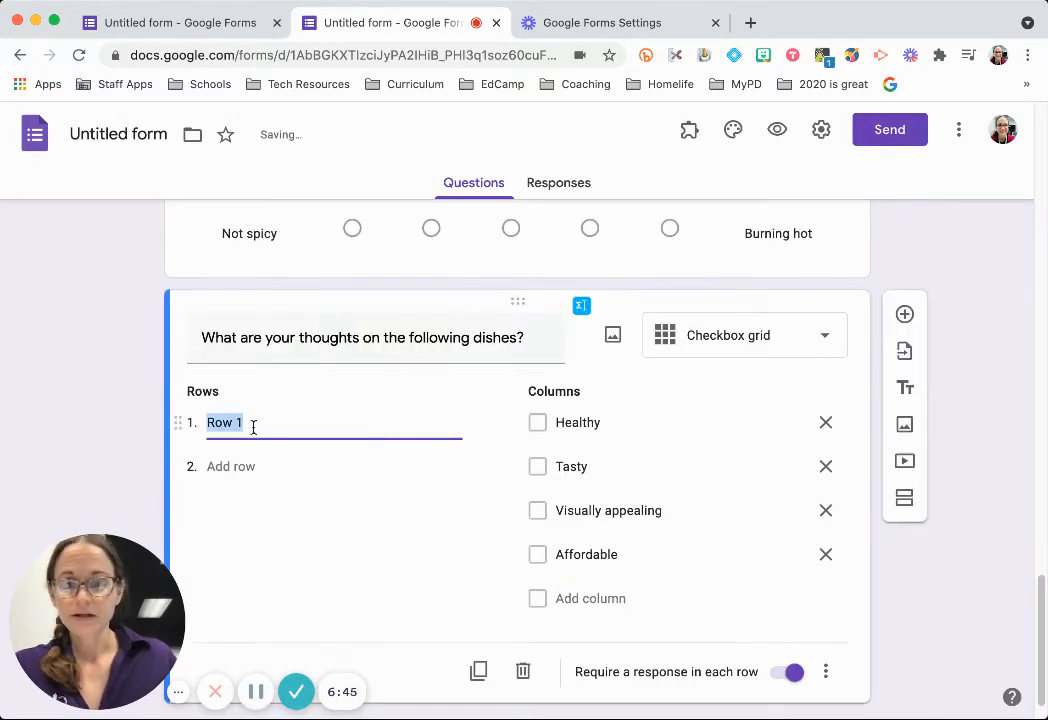
text(Oatmeal)
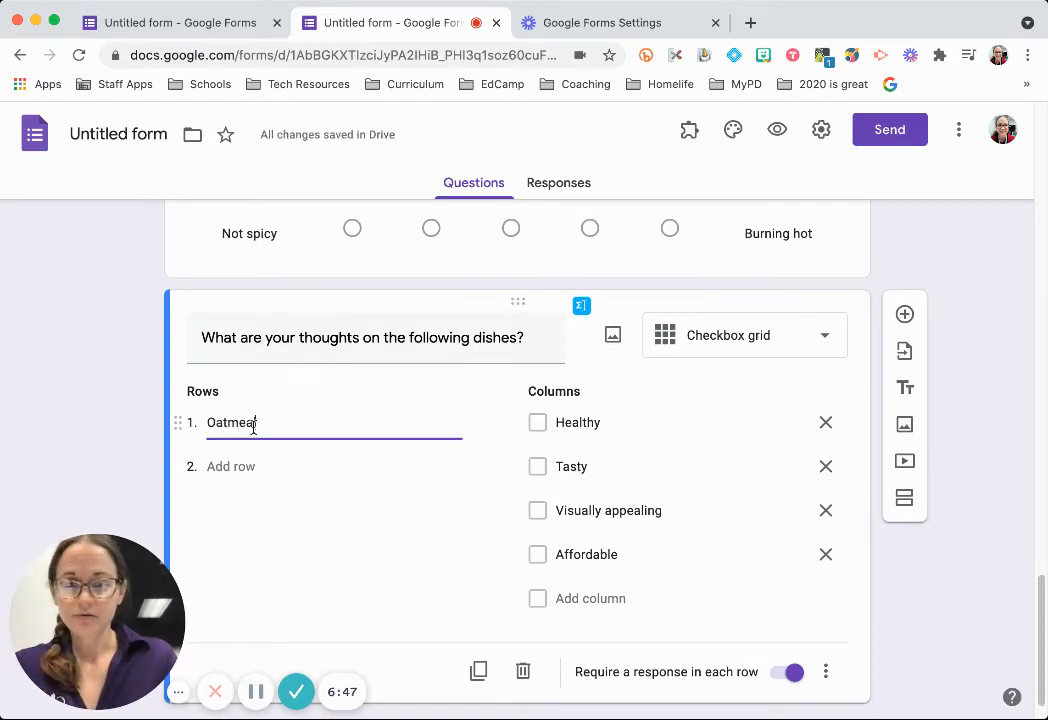
key(Return)
text(Steak)
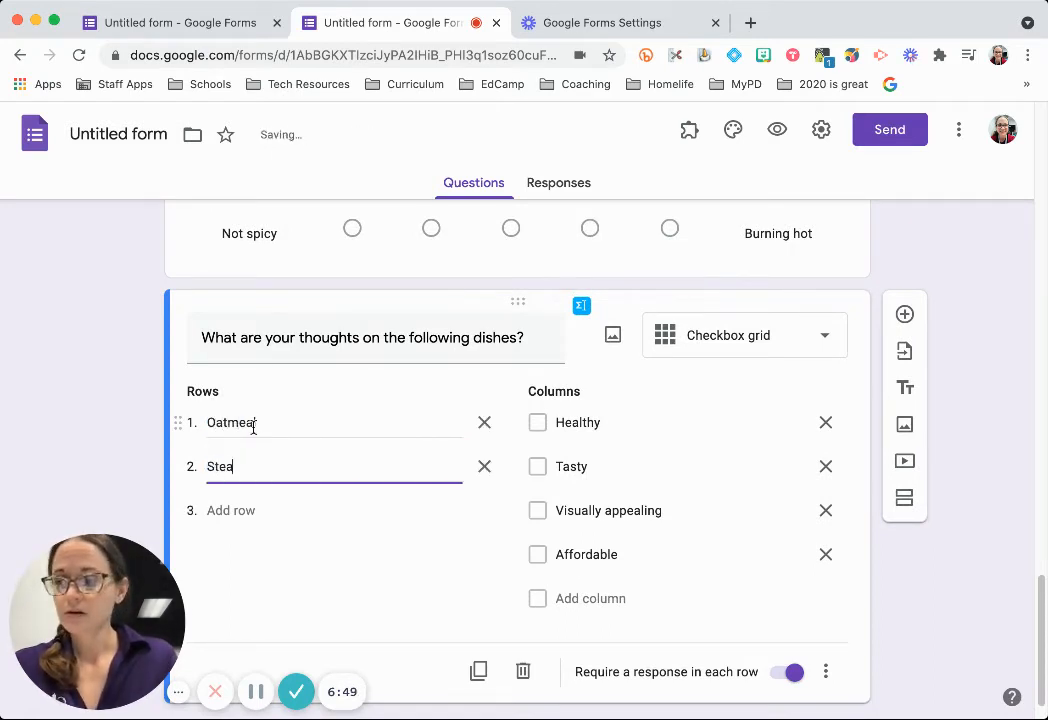
key(Return)
text(Mac and Cheese)
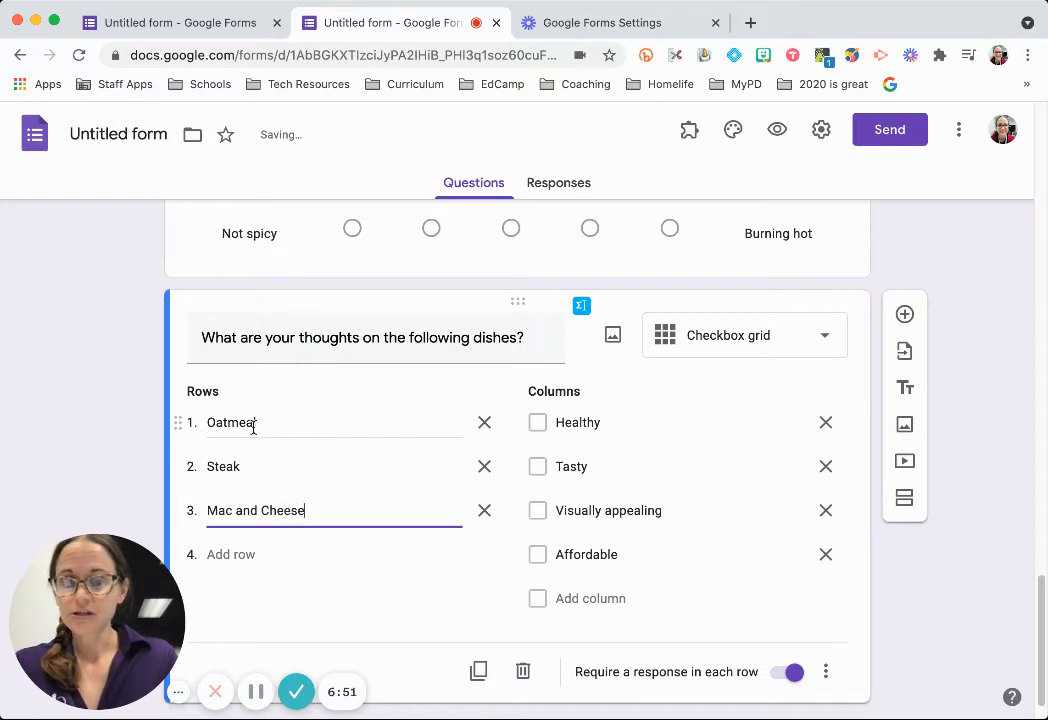
key(Return)
text(Salad)
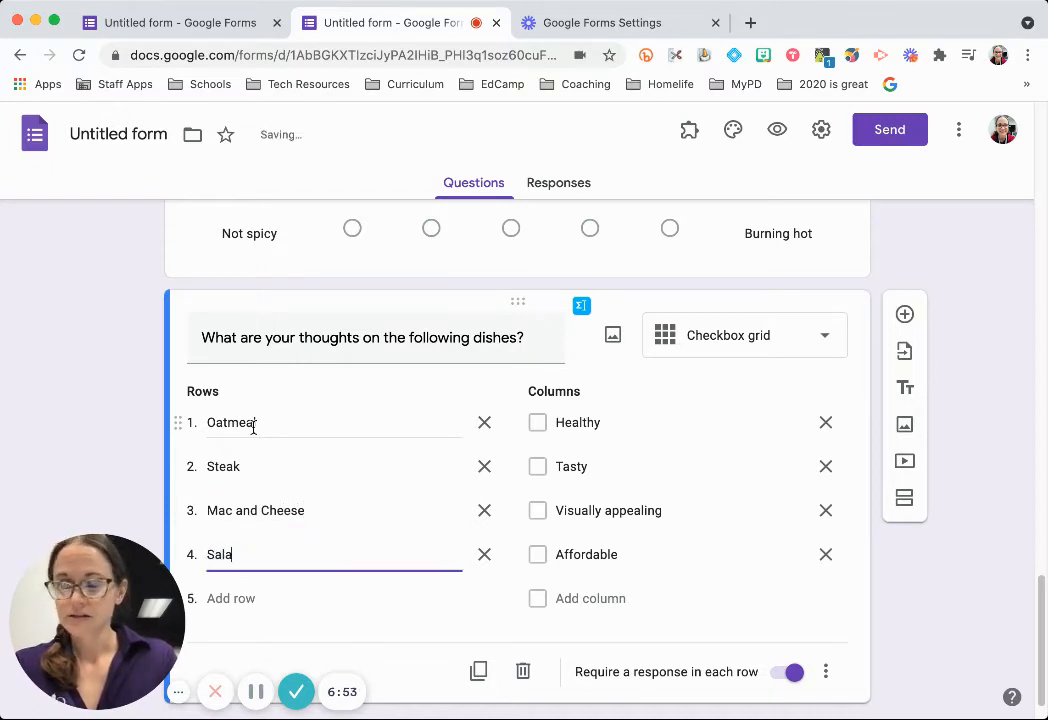
key(Return)
text(Sushi)
key(Return)
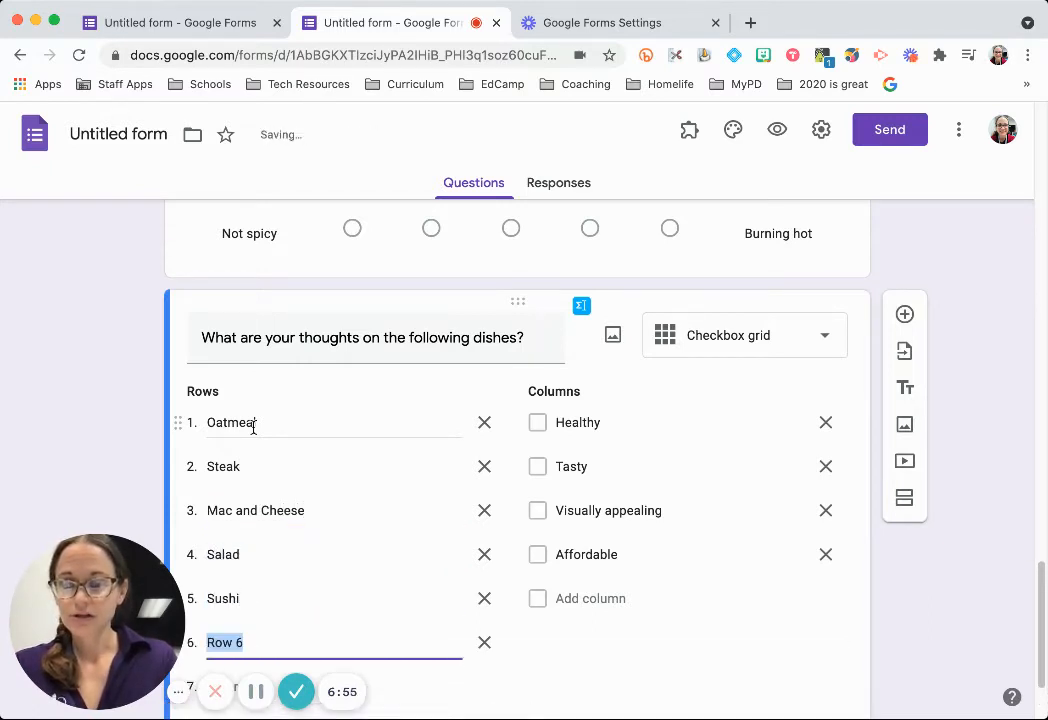
text(Burger)
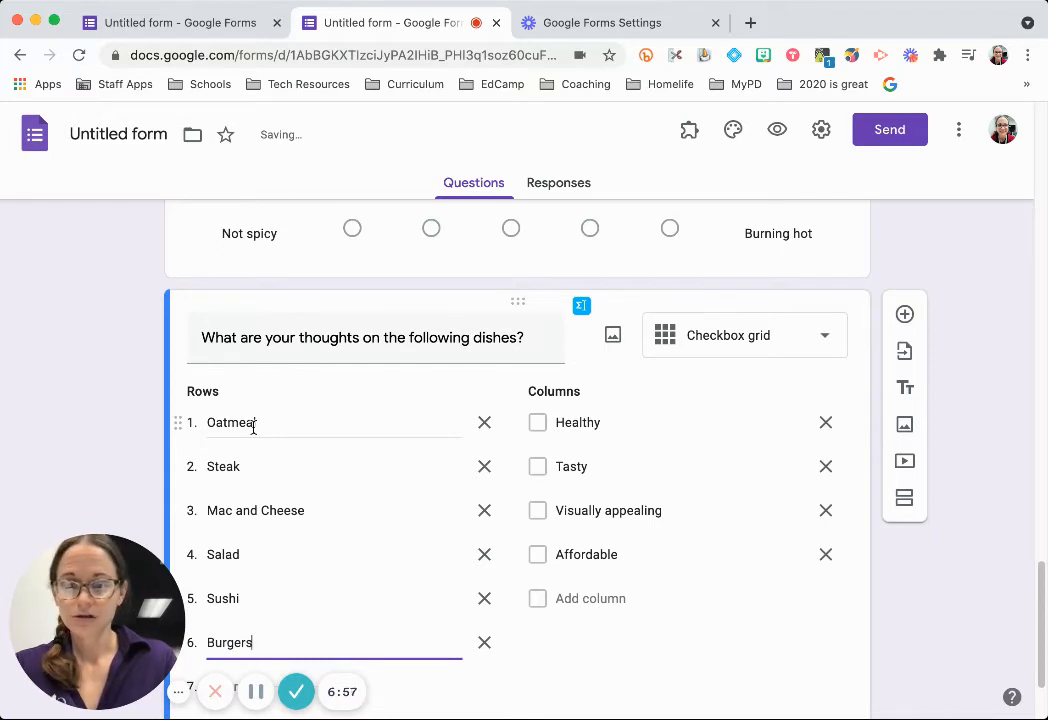
text(s)
key(Return)
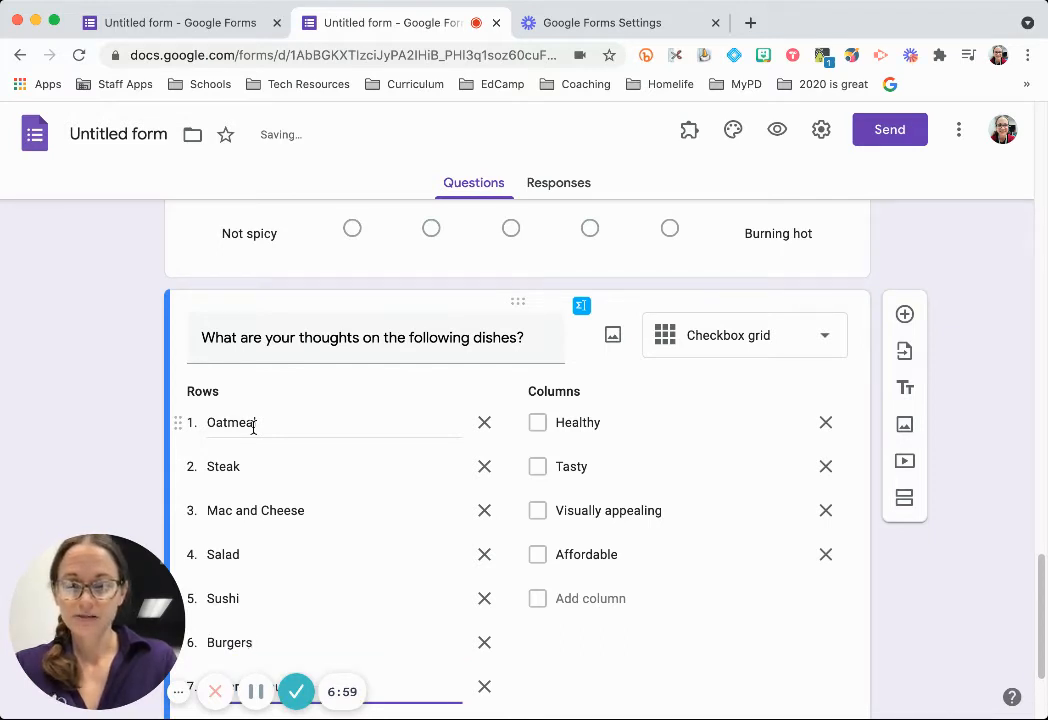
scroll(634, 415, down, 2)
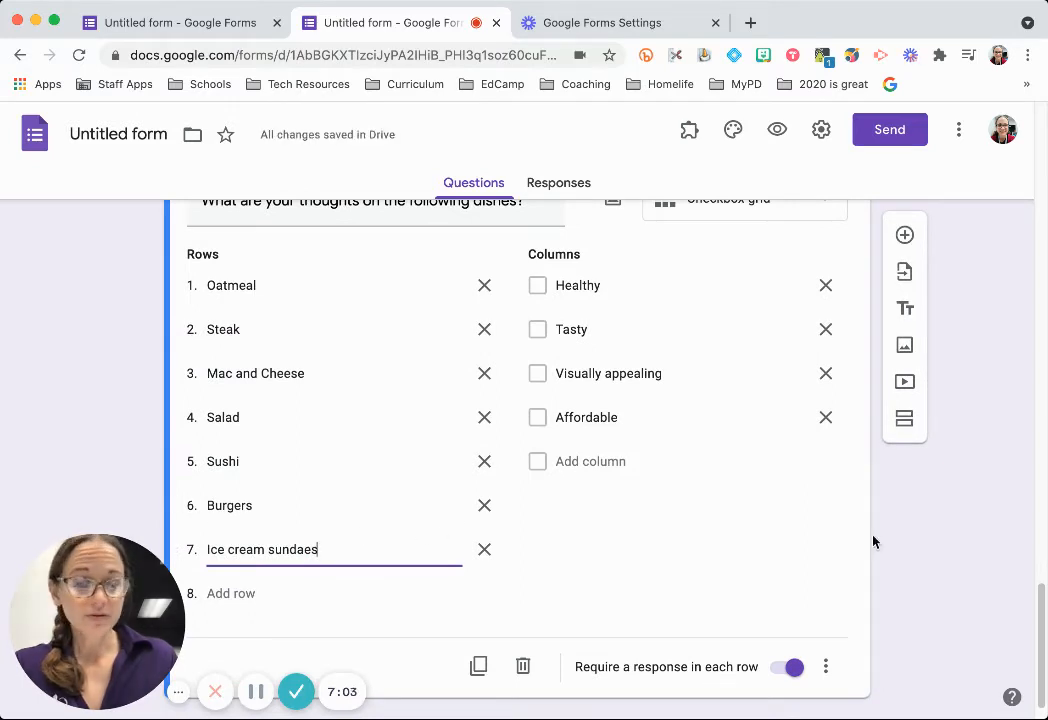
scroll(777, 475, up, 1)
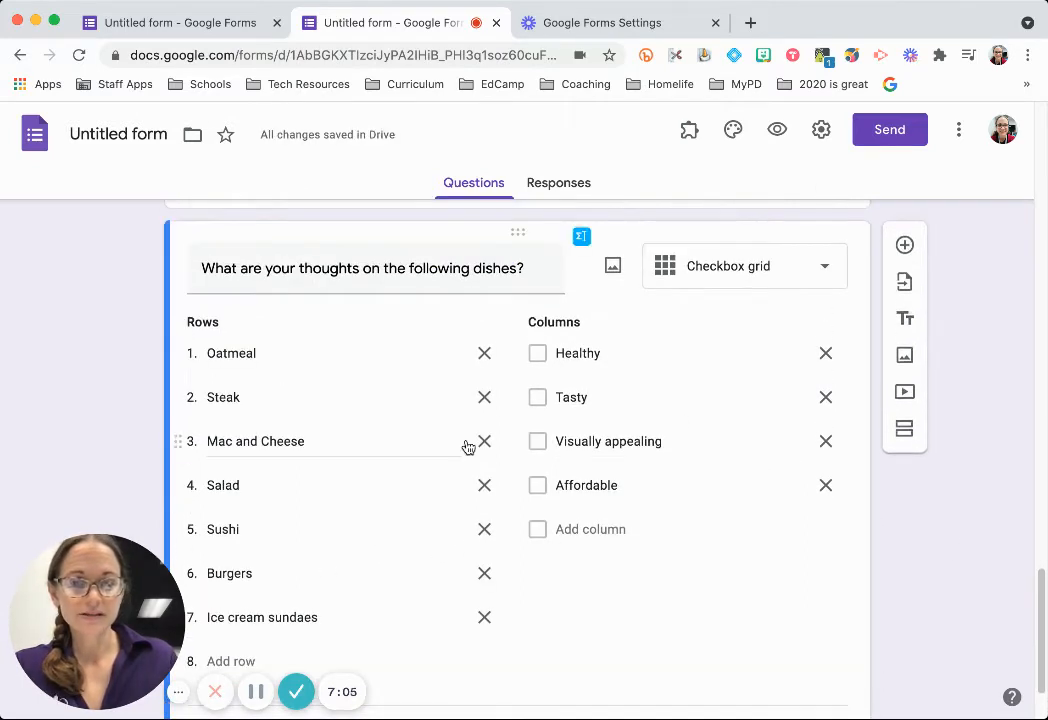
In the form preview, tick Healthy, Tasty and Affordable for Oatmeal, then return to editing.
click(777, 130)
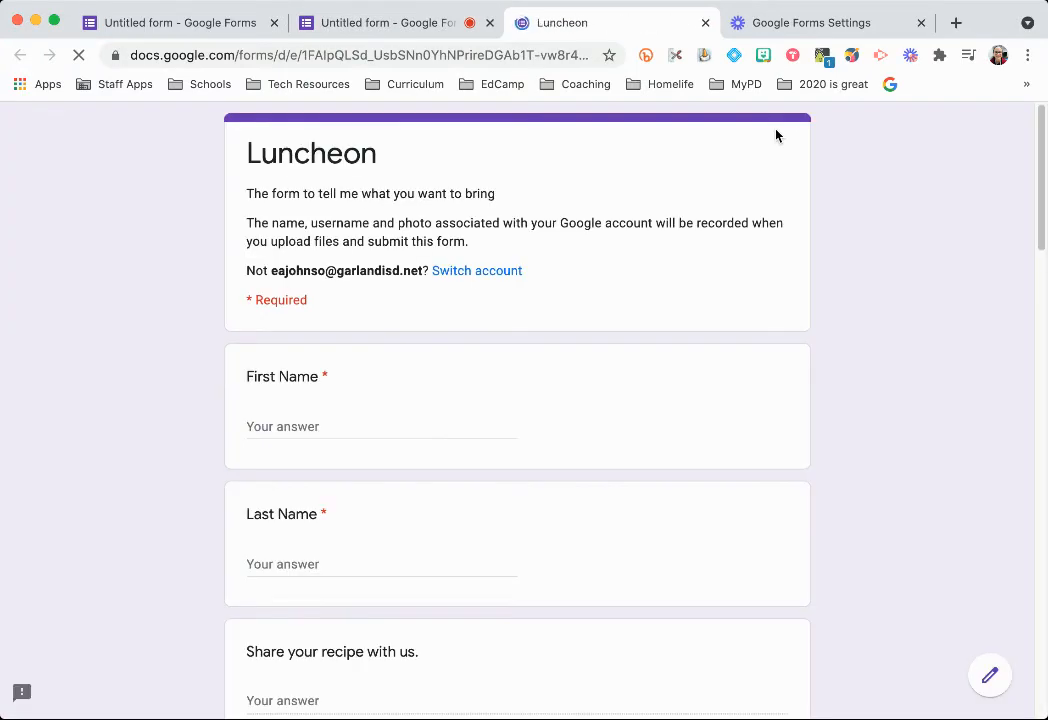
scroll(571, 270, down, 6)
scroll(585, 304, down, 10)
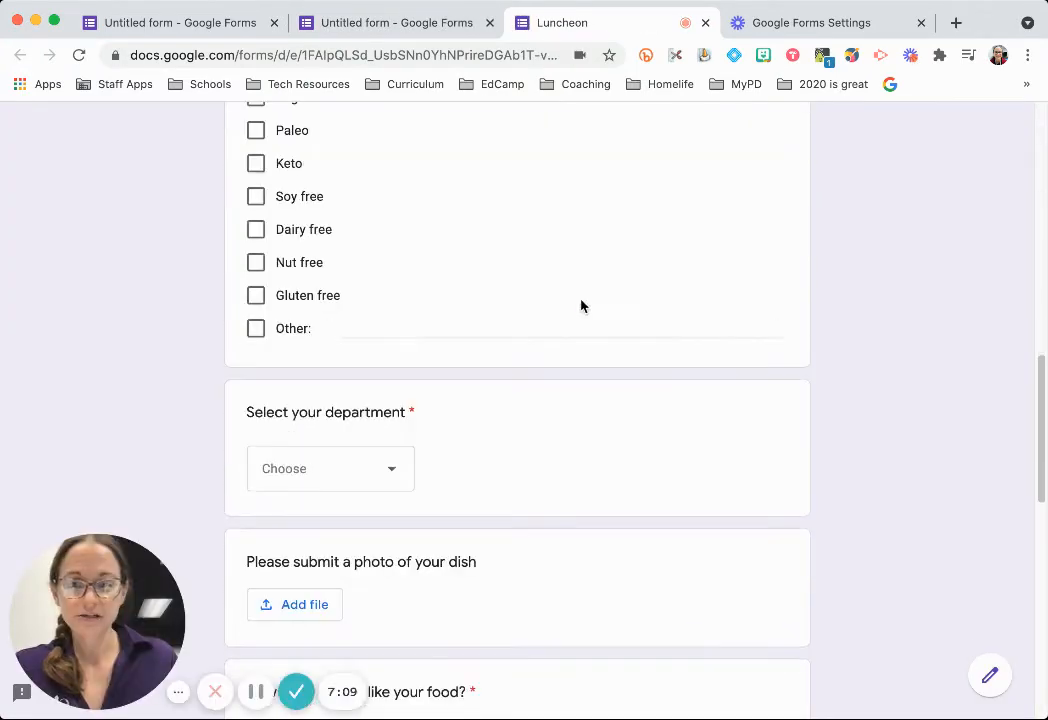
scroll(674, 330, down, 1)
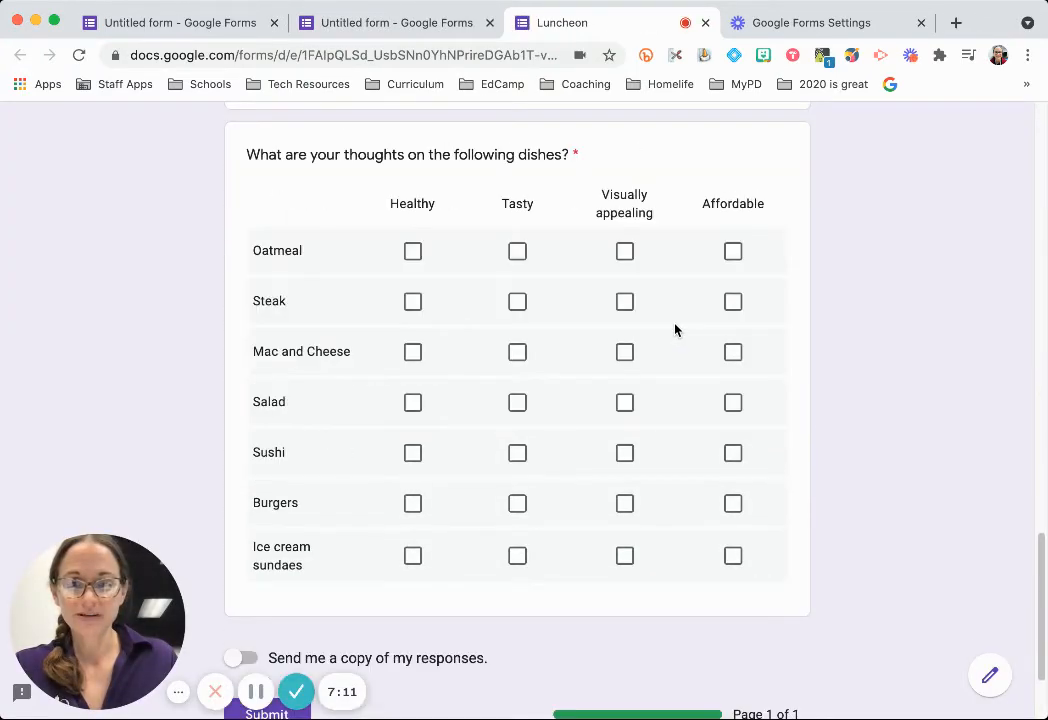
click(413, 252)
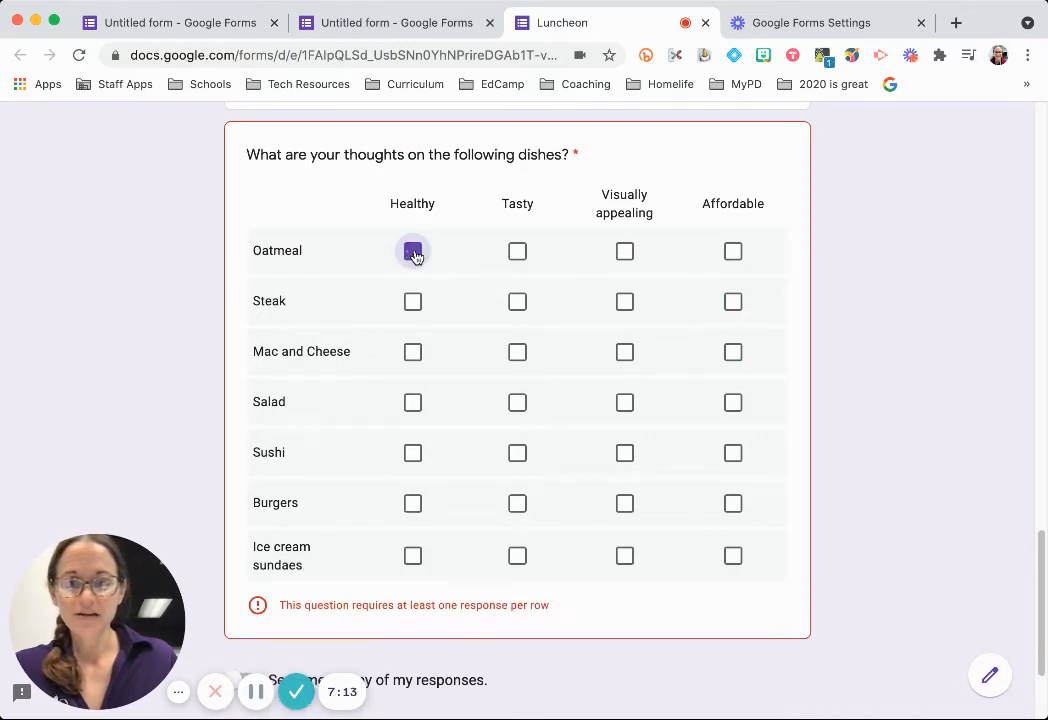
click(518, 256)
click(731, 252)
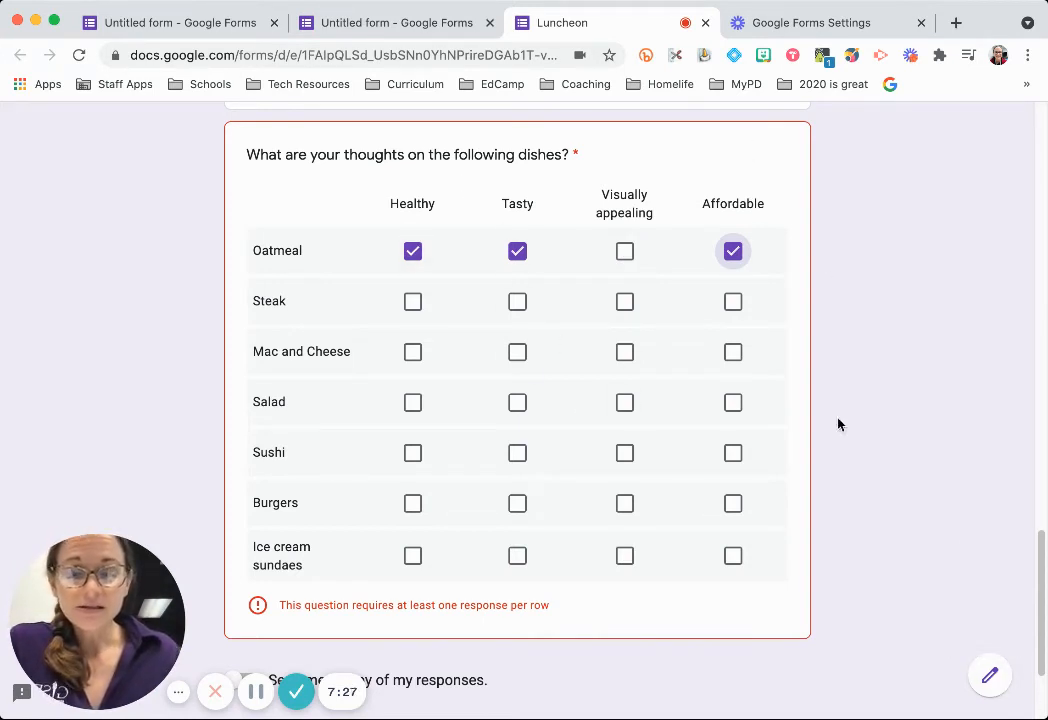
click(989, 683)
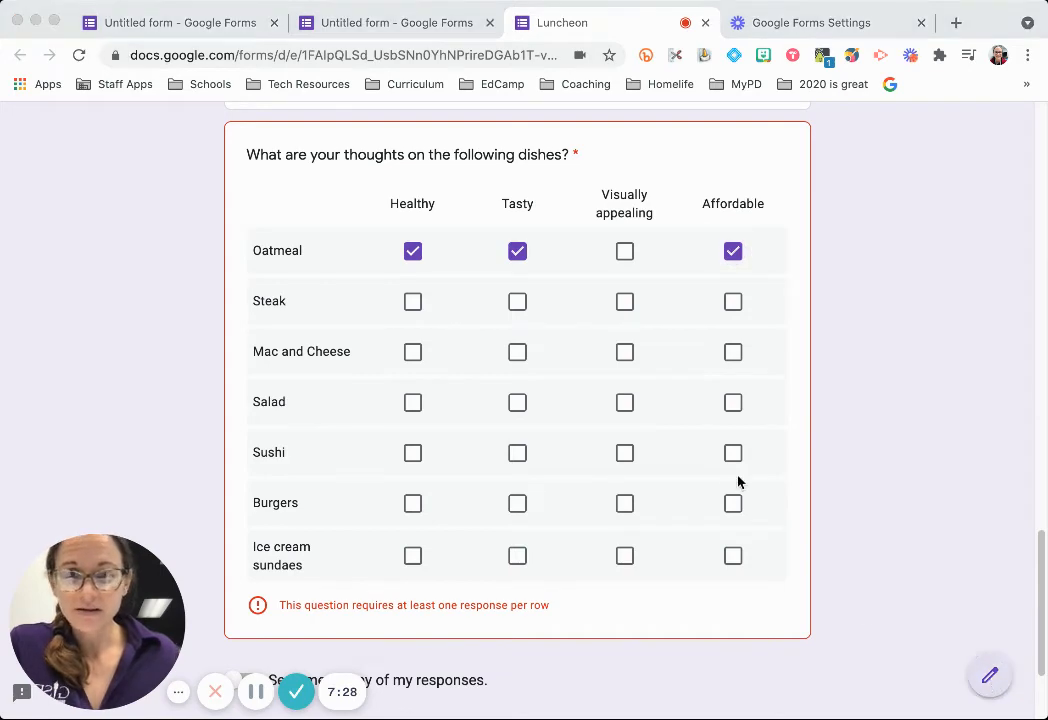
click(989, 676)
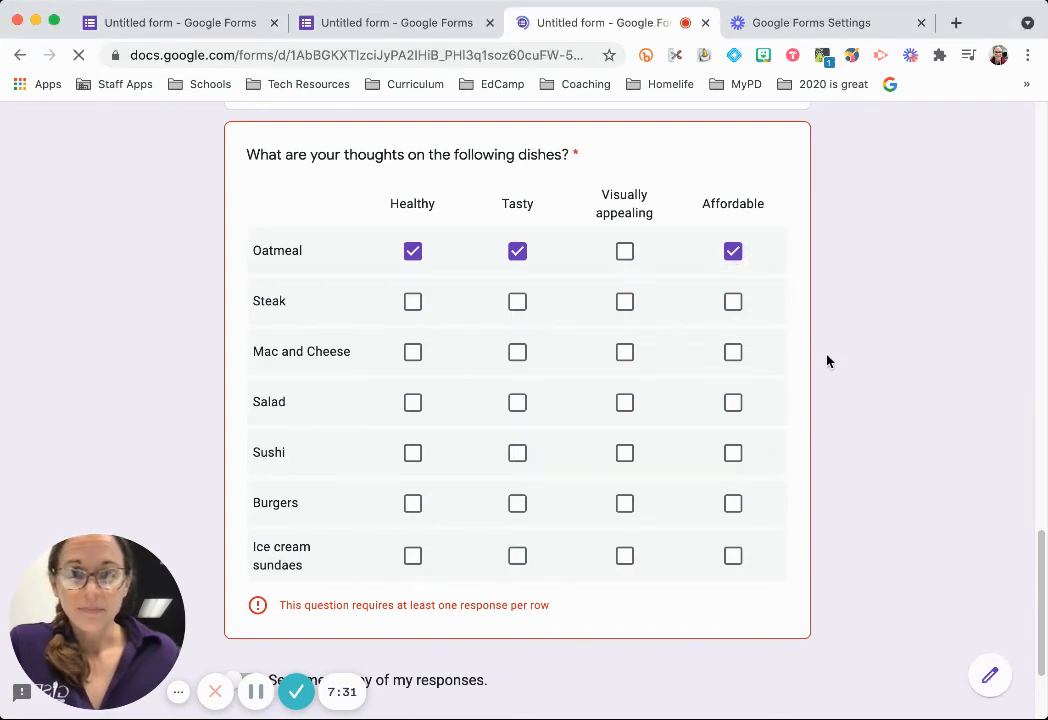
Add a blank multiple-choice question and move it below the dishes grid.
scroll(538, 346, down, 6)
scroll(501, 413, down, 20)
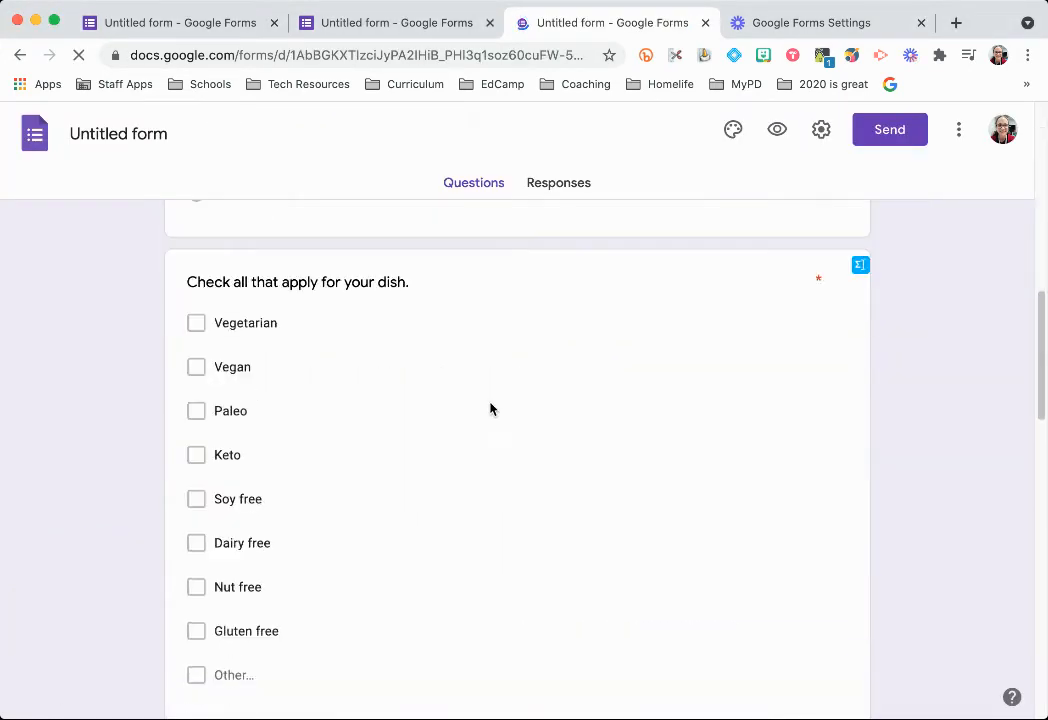
scroll(882, 305, up, 9)
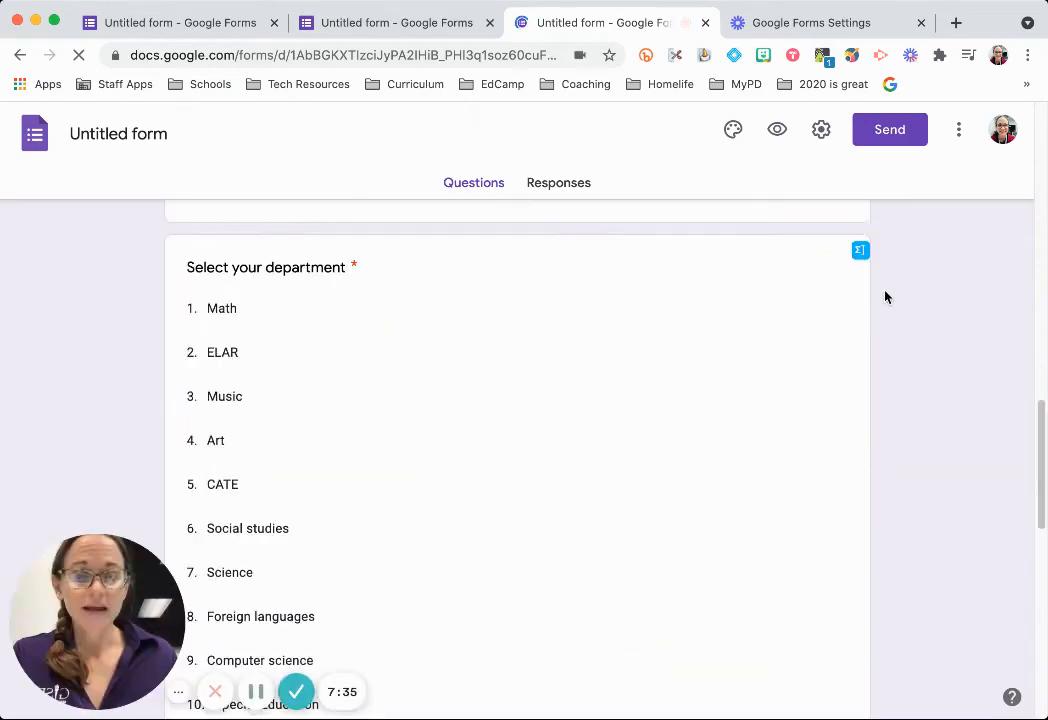
scroll(963, 440, down, 10)
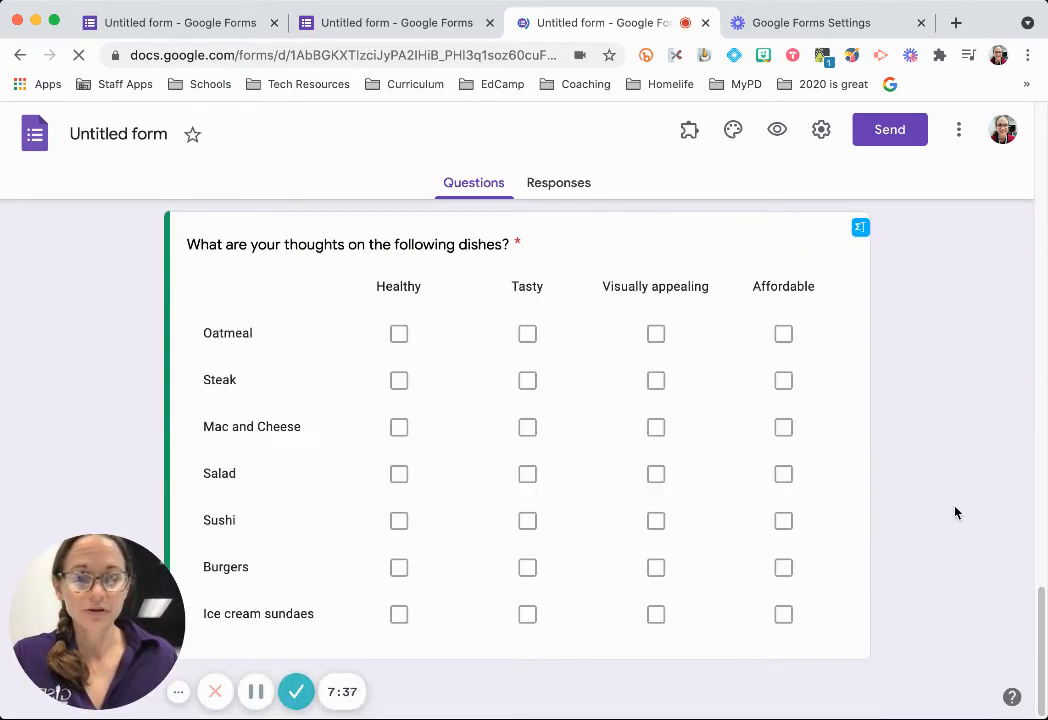
click(906, 237)
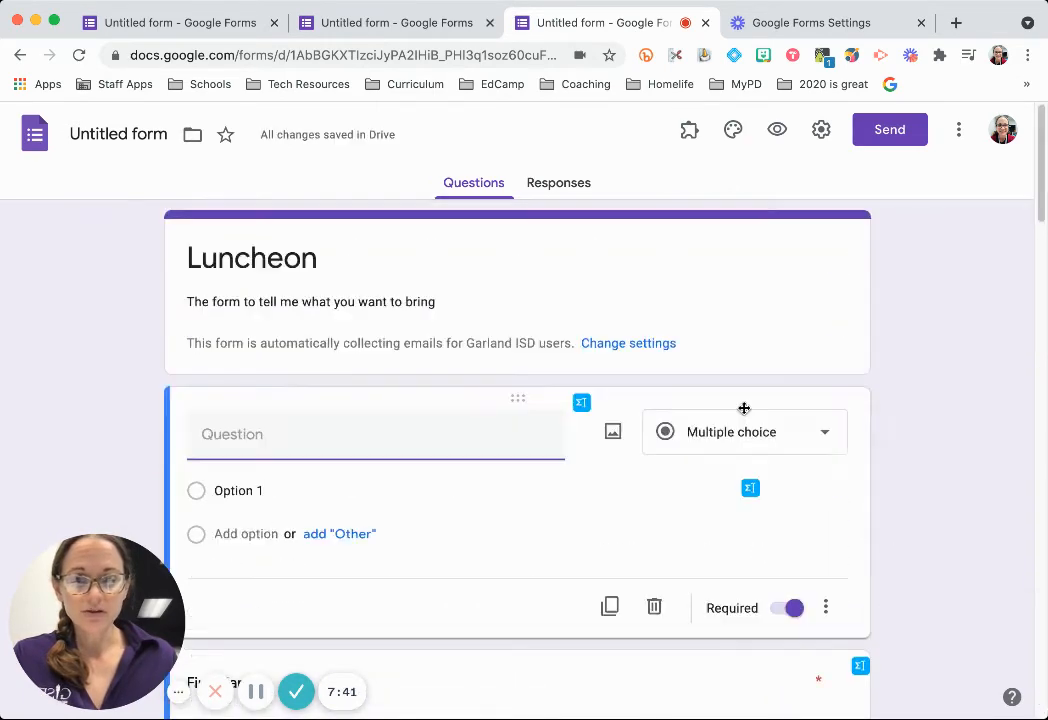
scroll(745, 409, down, 15)
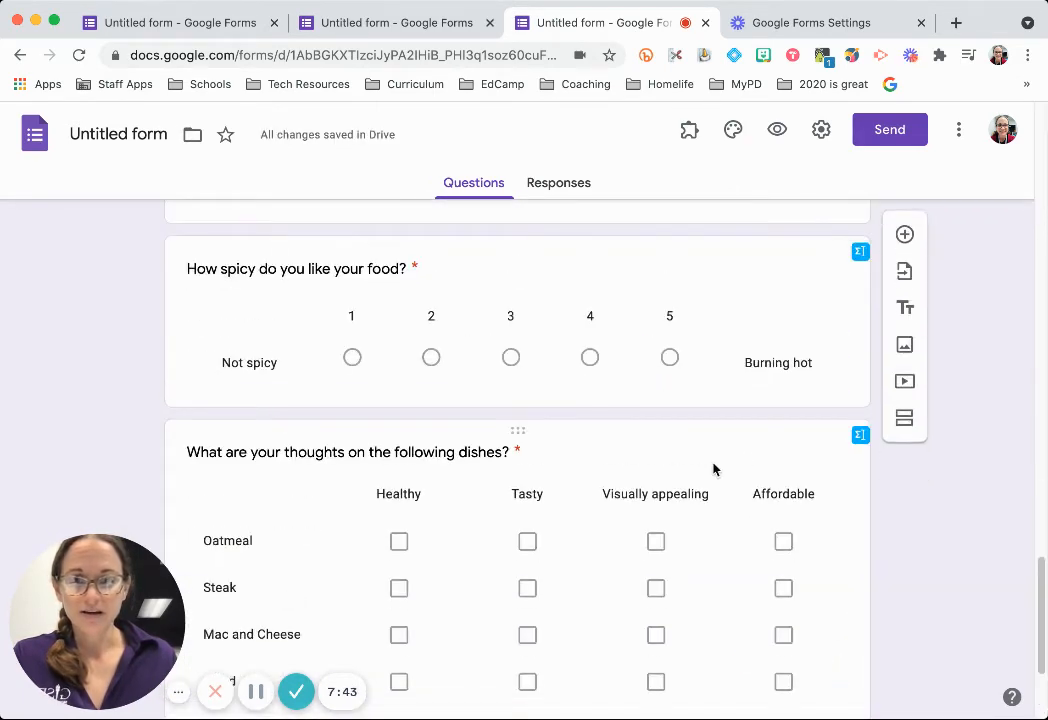
scroll(713, 469, up, 15)
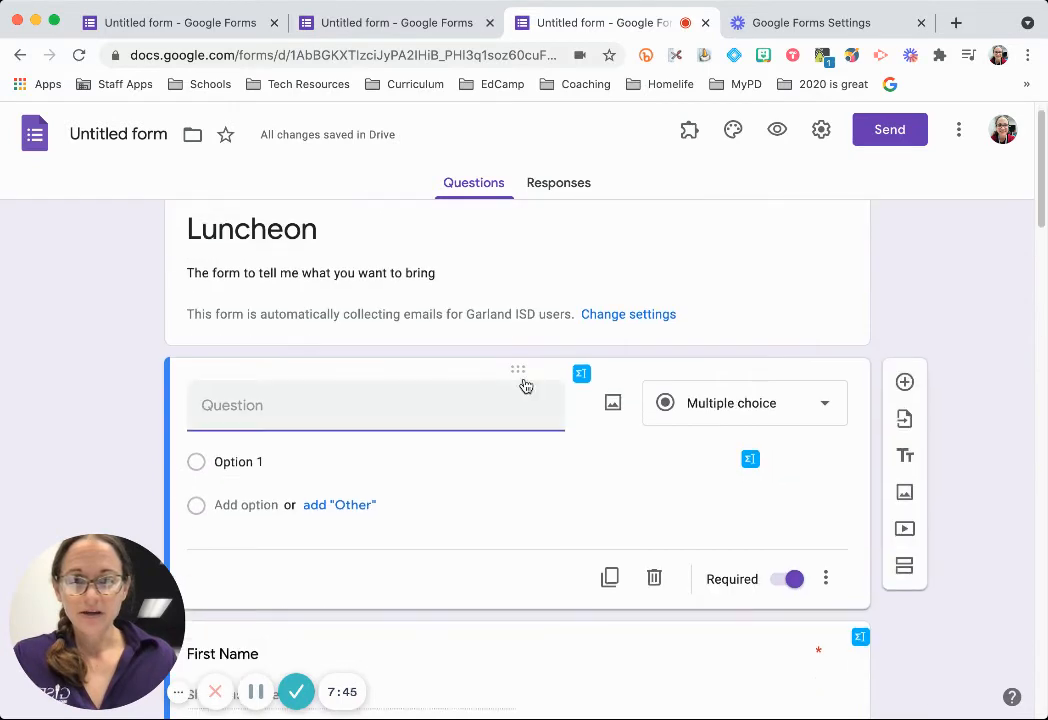
drag(519, 367, 591, 651)
scroll(925, 549, down, 2)
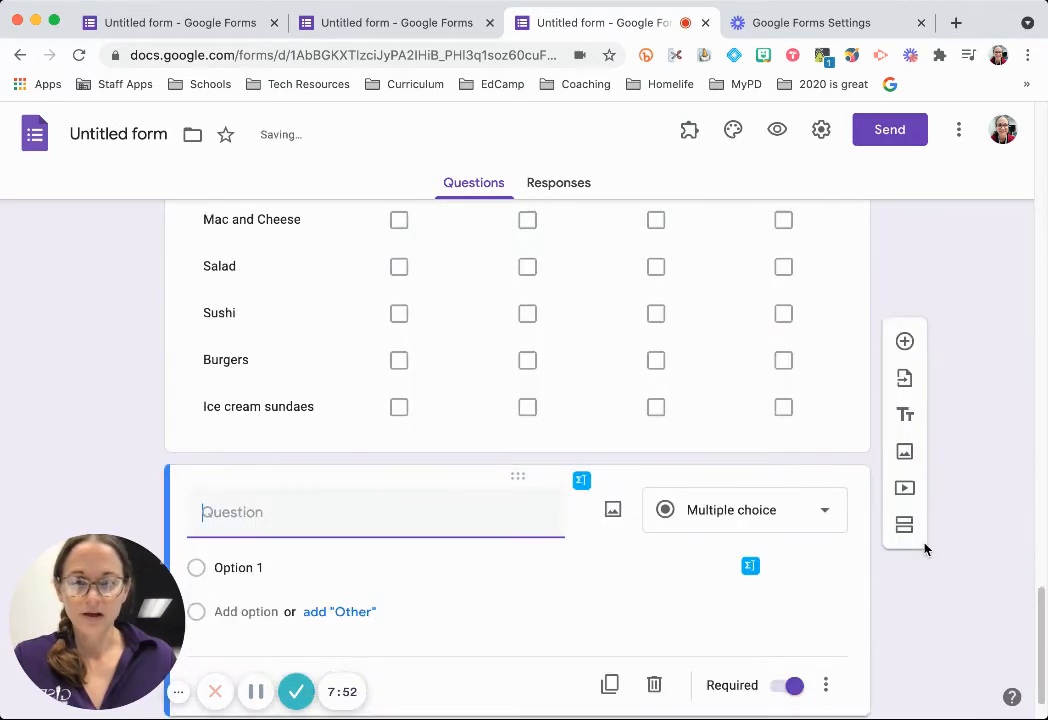
Make the new question a multiple choice grid titled 'Please rank these venue options'.
click(805, 466)
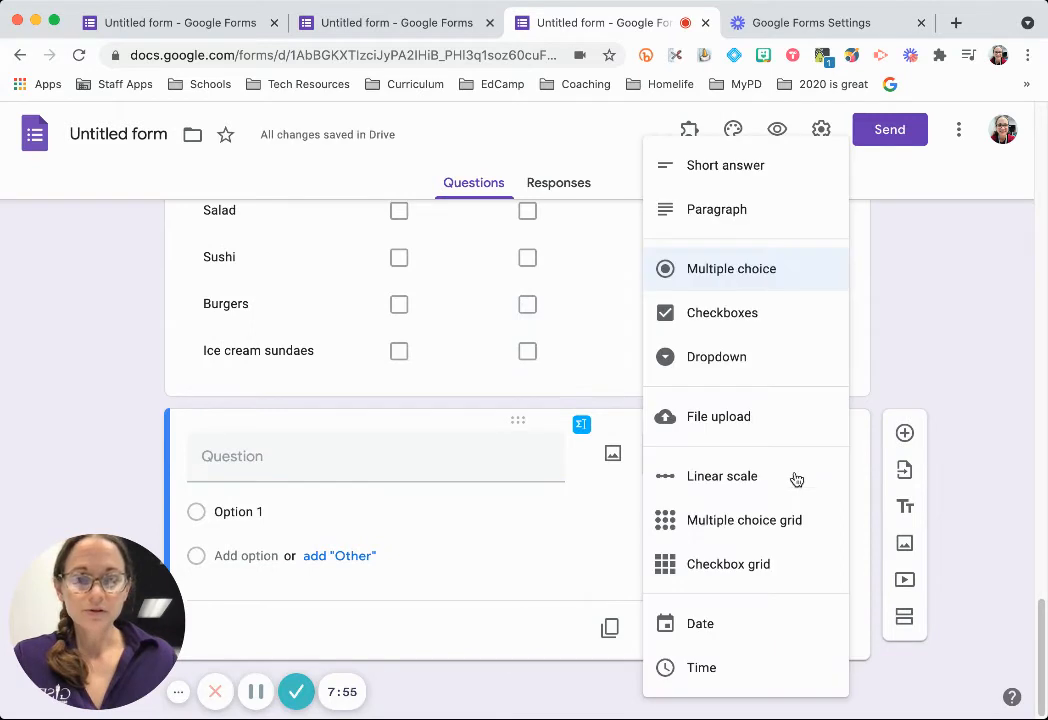
click(768, 527)
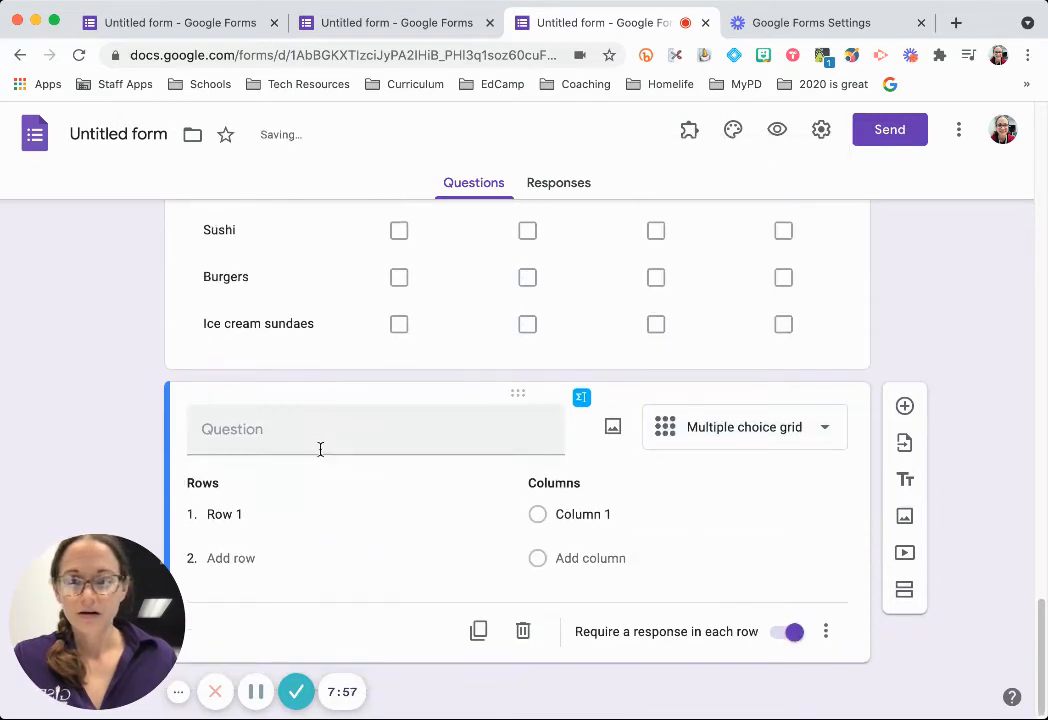
click(307, 432)
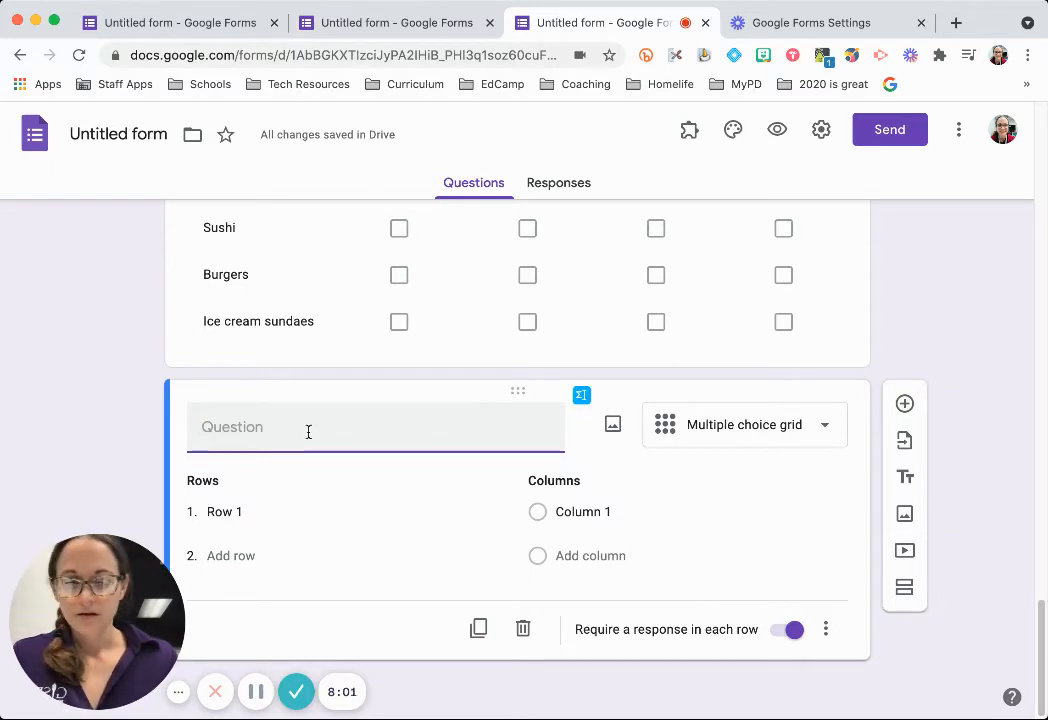
text(Please rank ths)
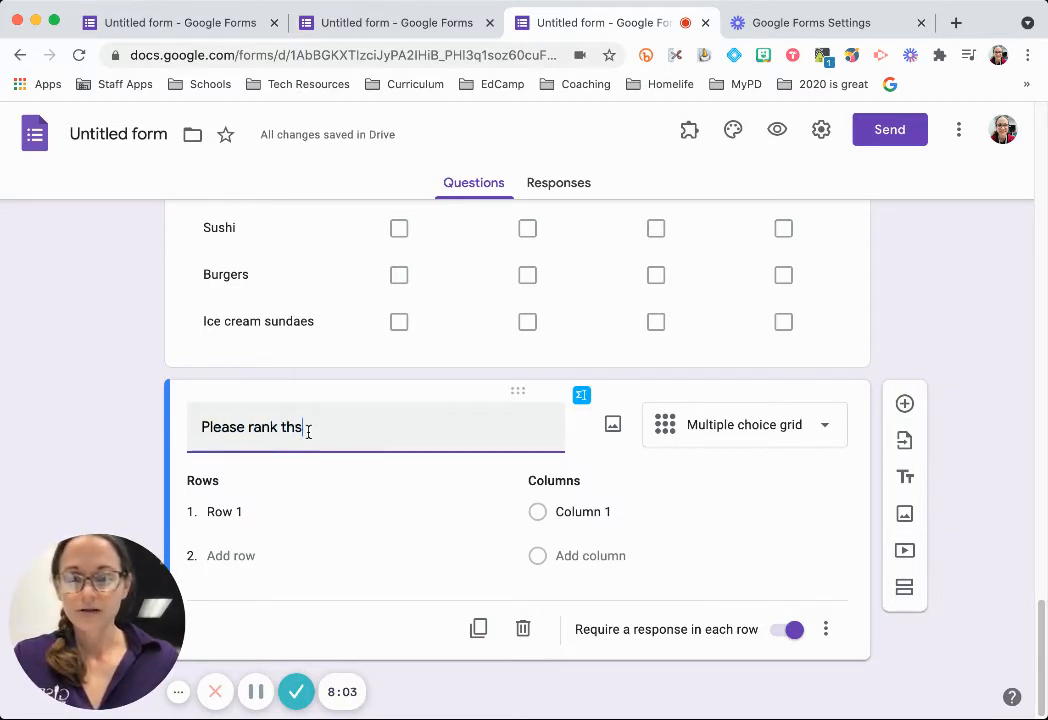
key(BackSpace)
text(ese venu options)
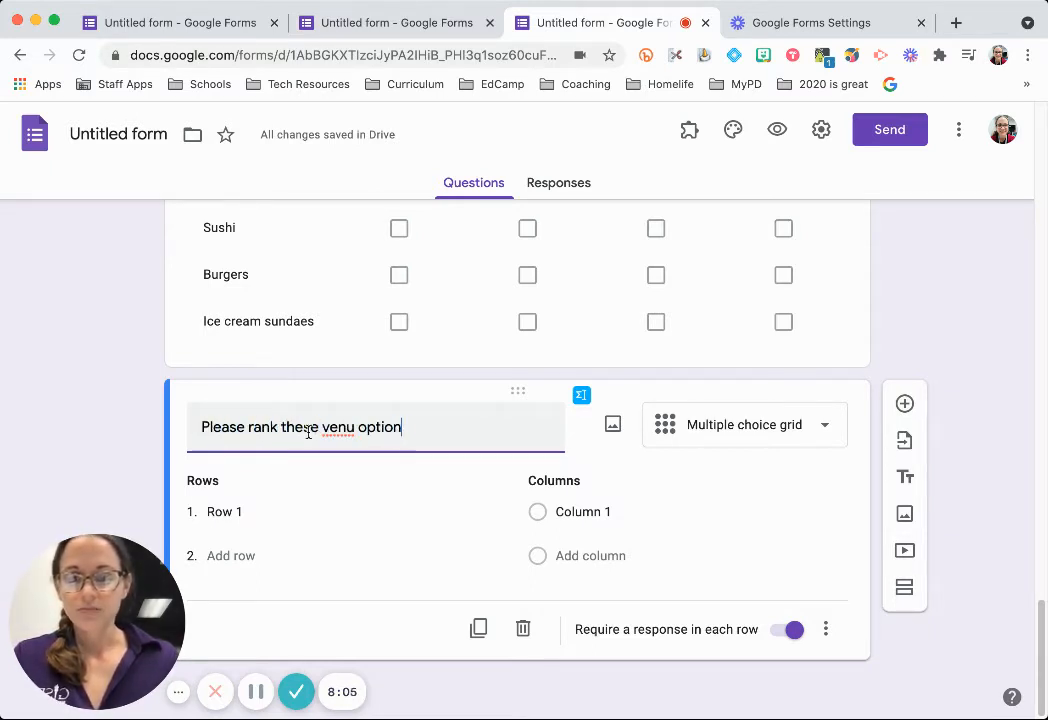
click(355, 427)
text(e)
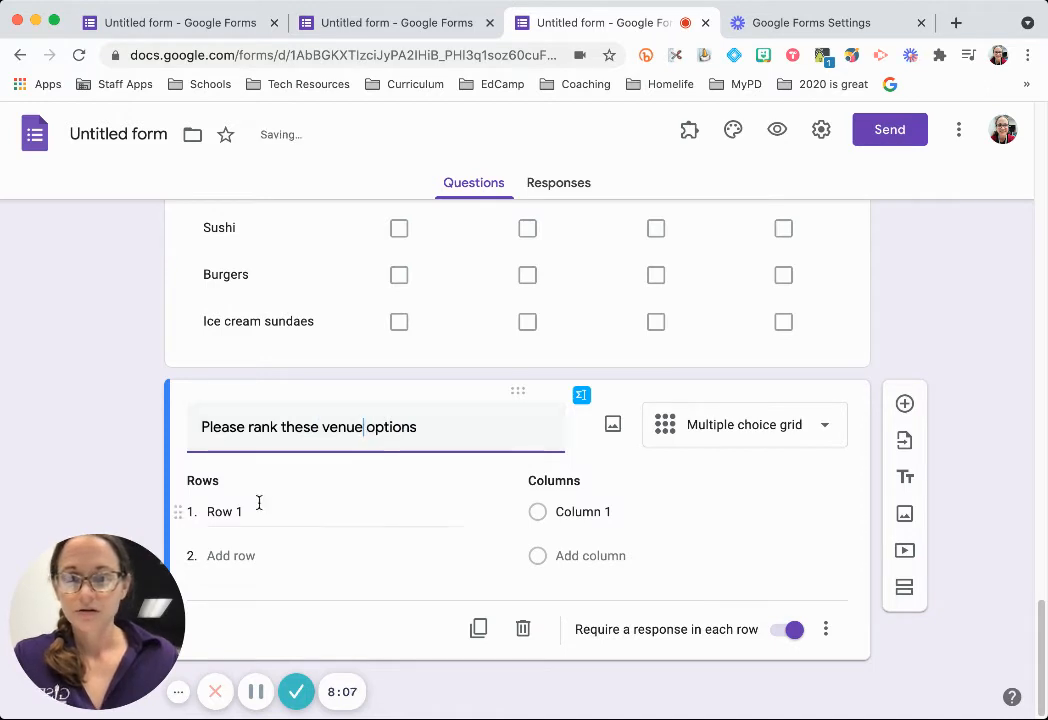
Add grid rows library, cafeteria and picnic in the courtyard.
click(249, 507)
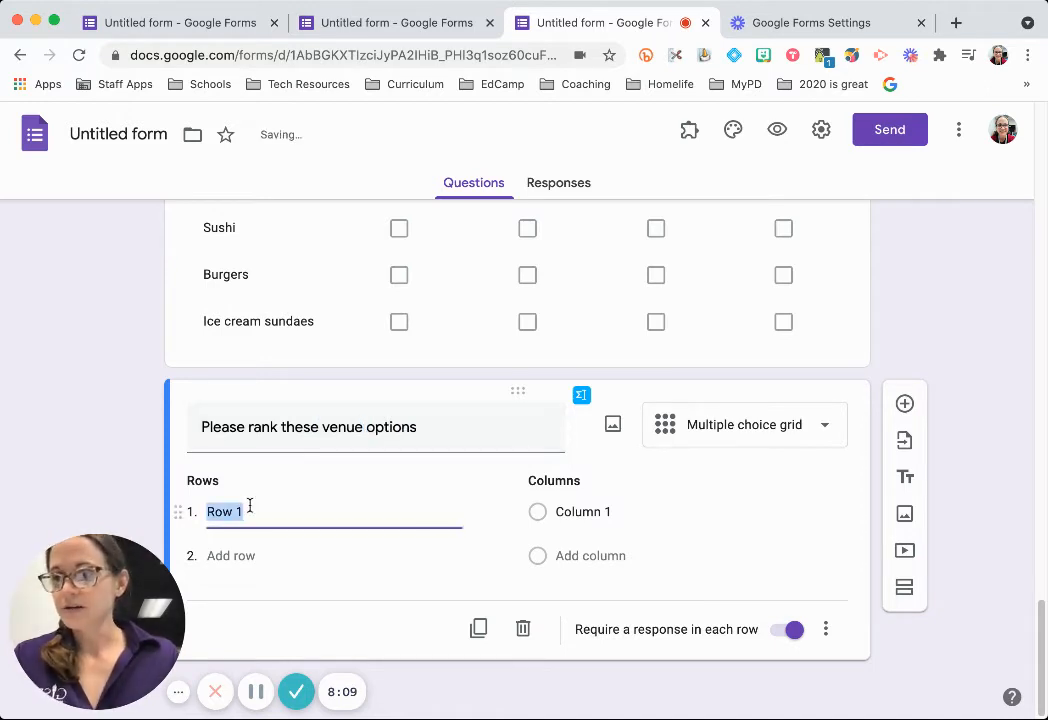
text(Iibrary)
key(Return)
text(c)
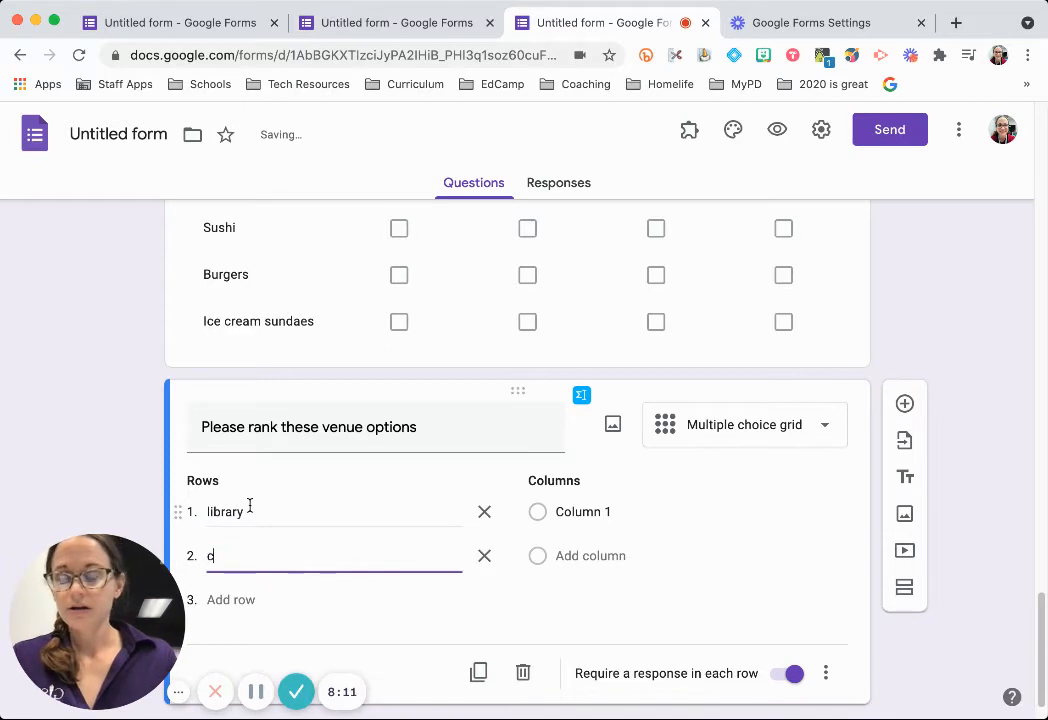
text(afeteria)
key(Return)
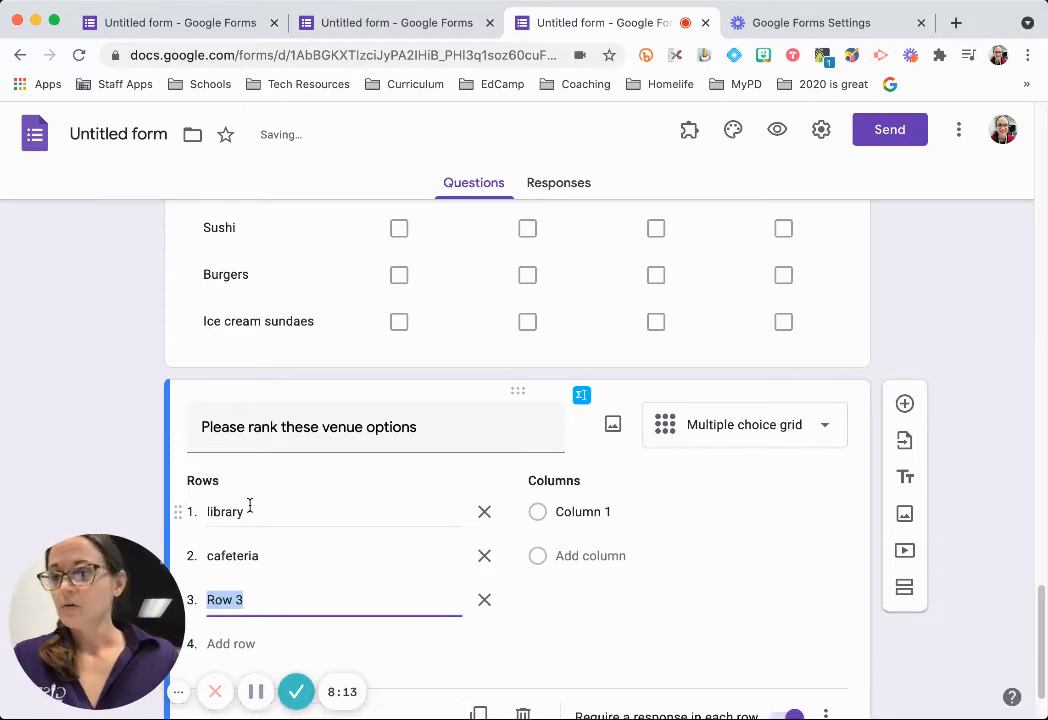
text(picnic in the courtyard)
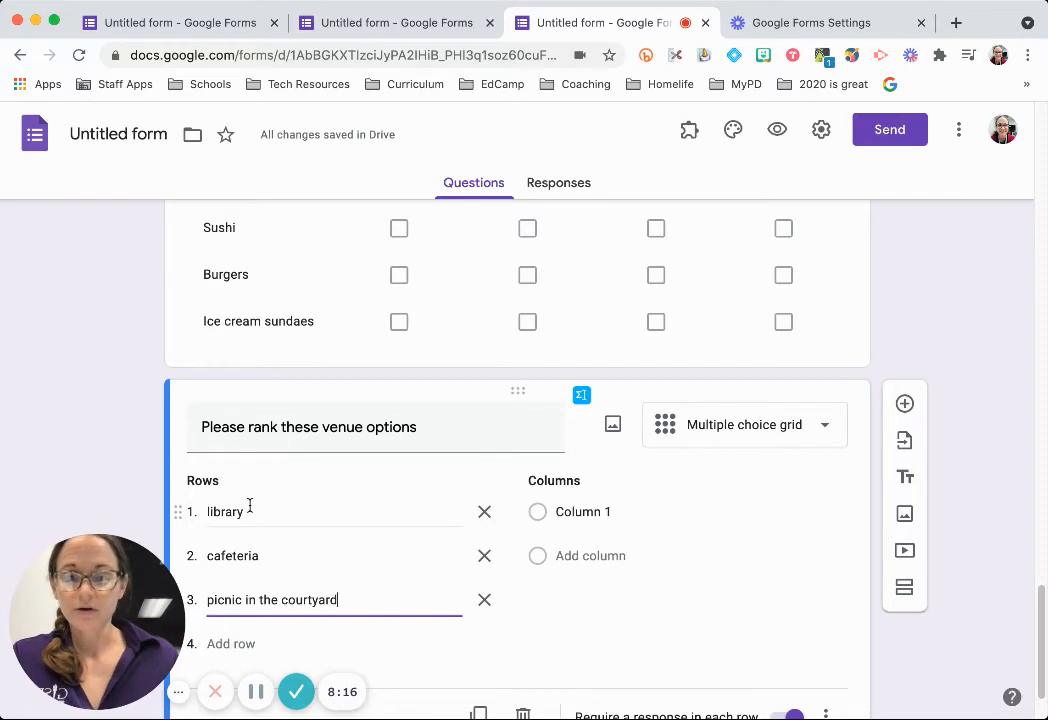
Add columns 1st choice, 2nd choice and 3rd choice, then preview the form.
click(603, 506)
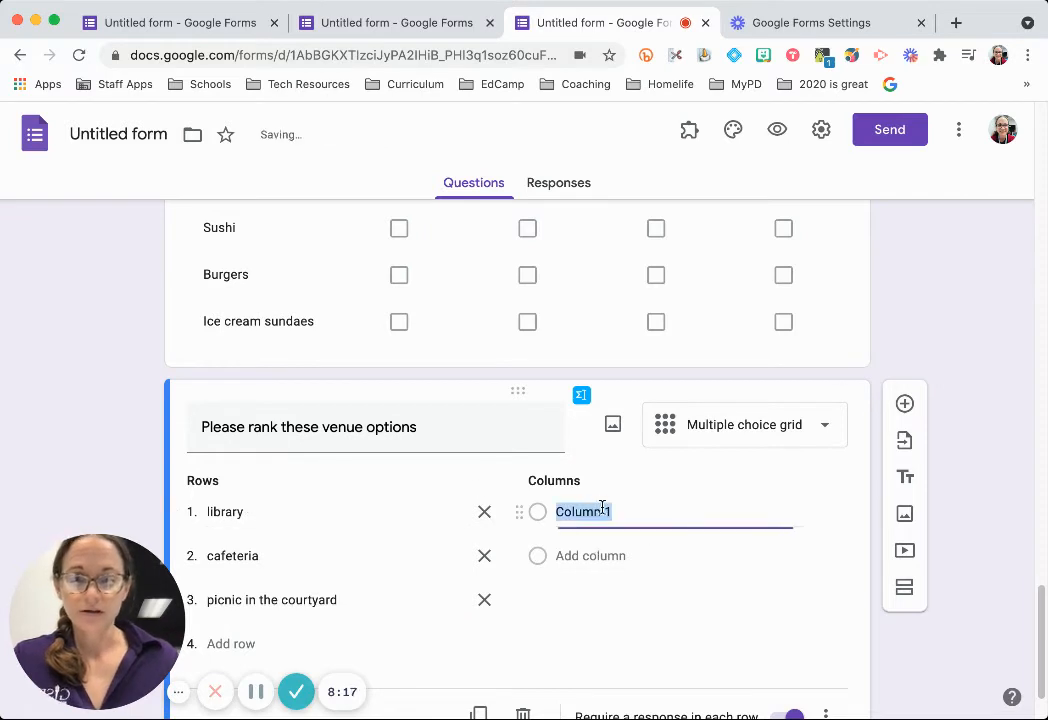
text(1st choice)
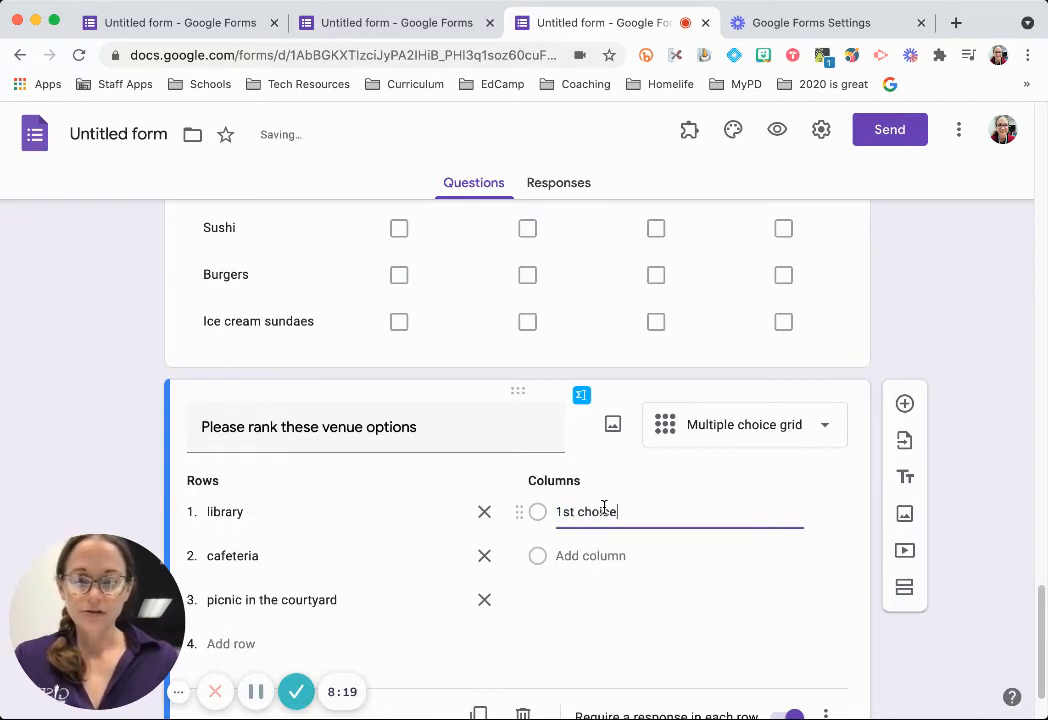
key(Return)
text(se)
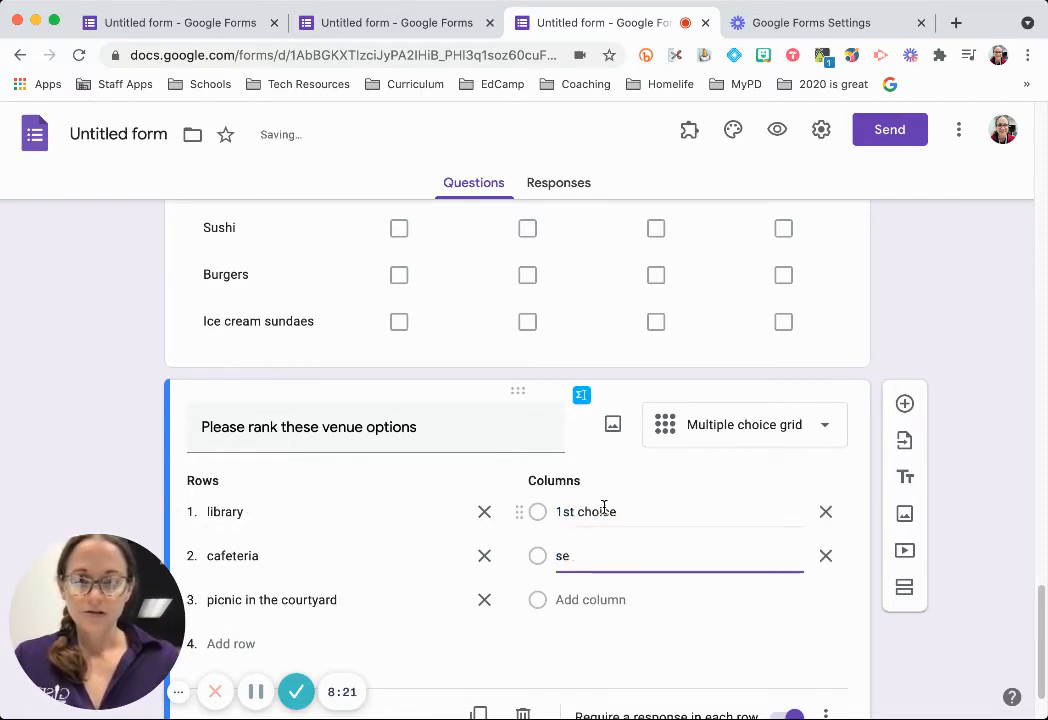
key(BackSpace)
key(BackSpace)
text(2nd choice)
key(Return)
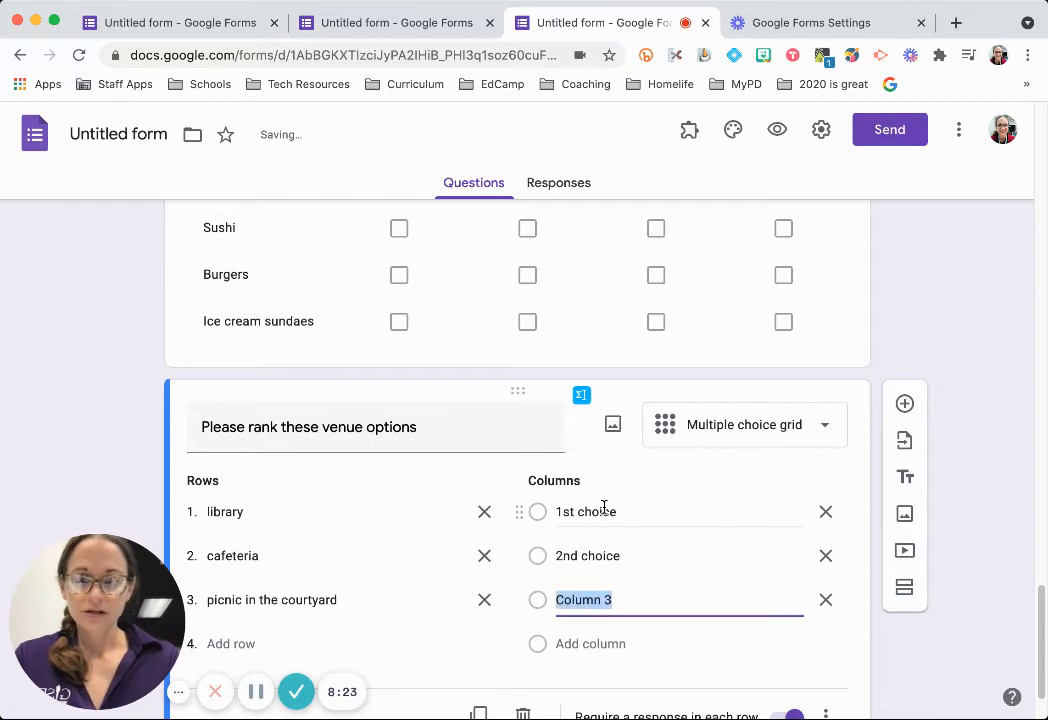
text(3rd choice)
scroll(639, 484, down, 2)
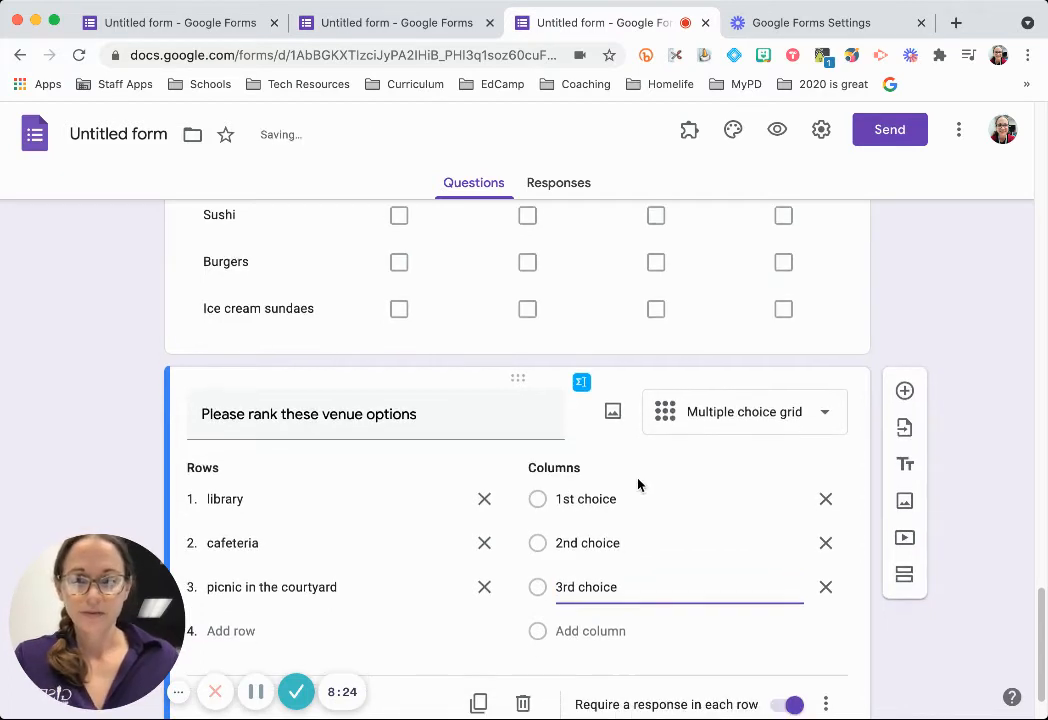
click(787, 158)
click(775, 131)
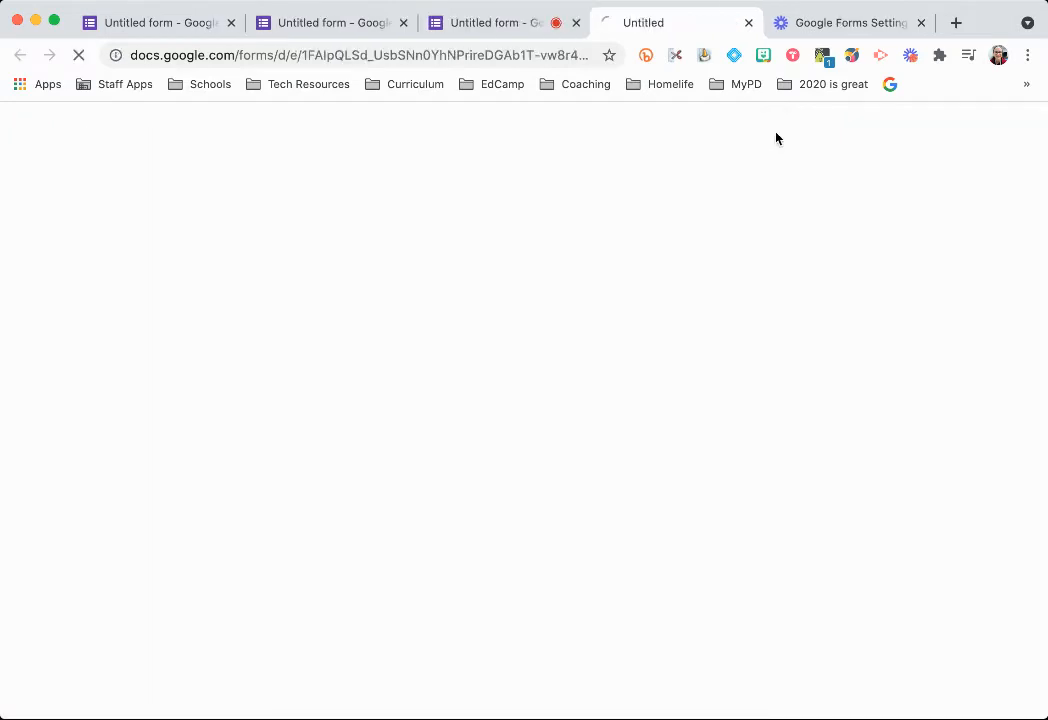
In the preview, rank cafeteria 1st, library 2nd and picnic in the courtyard 3rd.
scroll(787, 315, down, 6)
scroll(823, 421, down, 20)
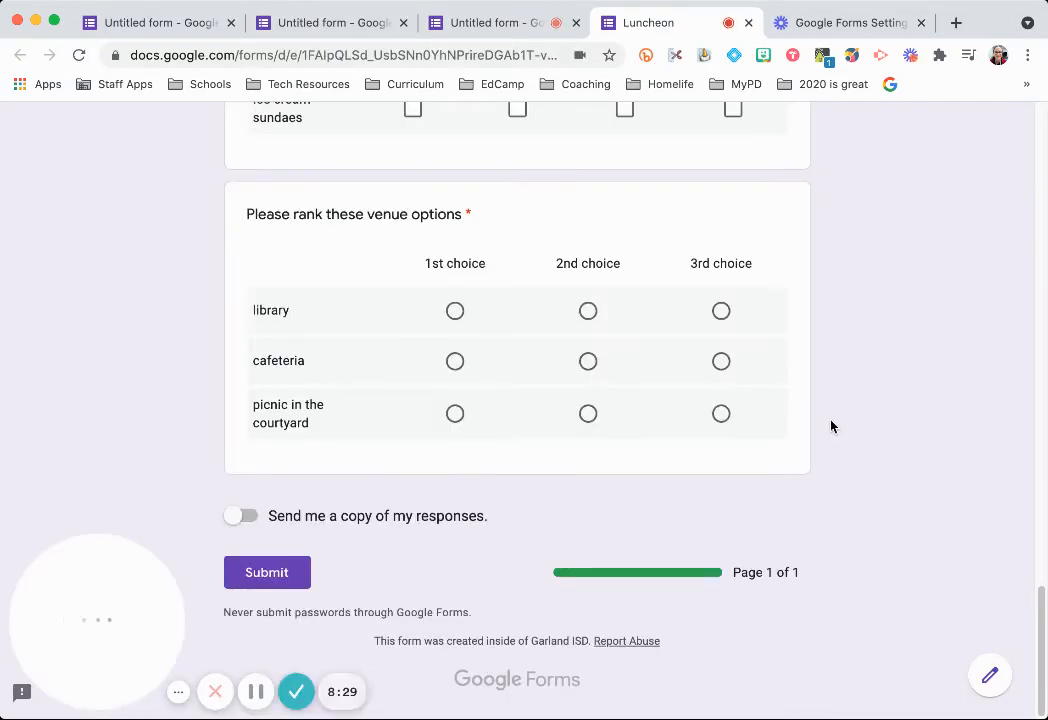
click(455, 314)
click(588, 315)
click(588, 365)
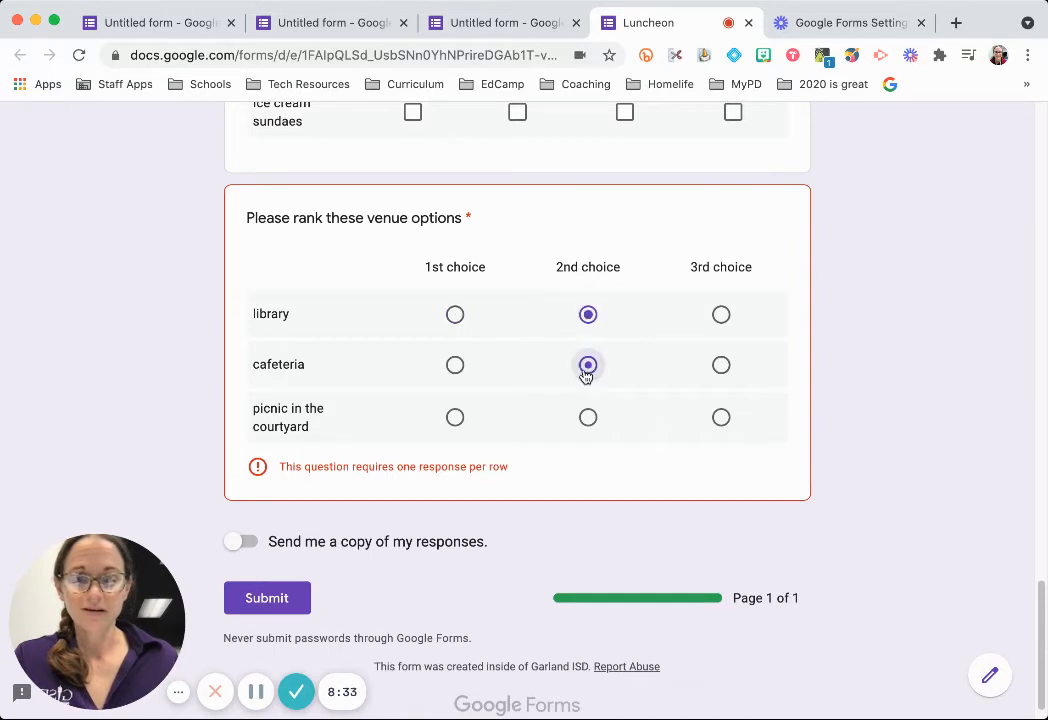
click(455, 365)
click(721, 417)
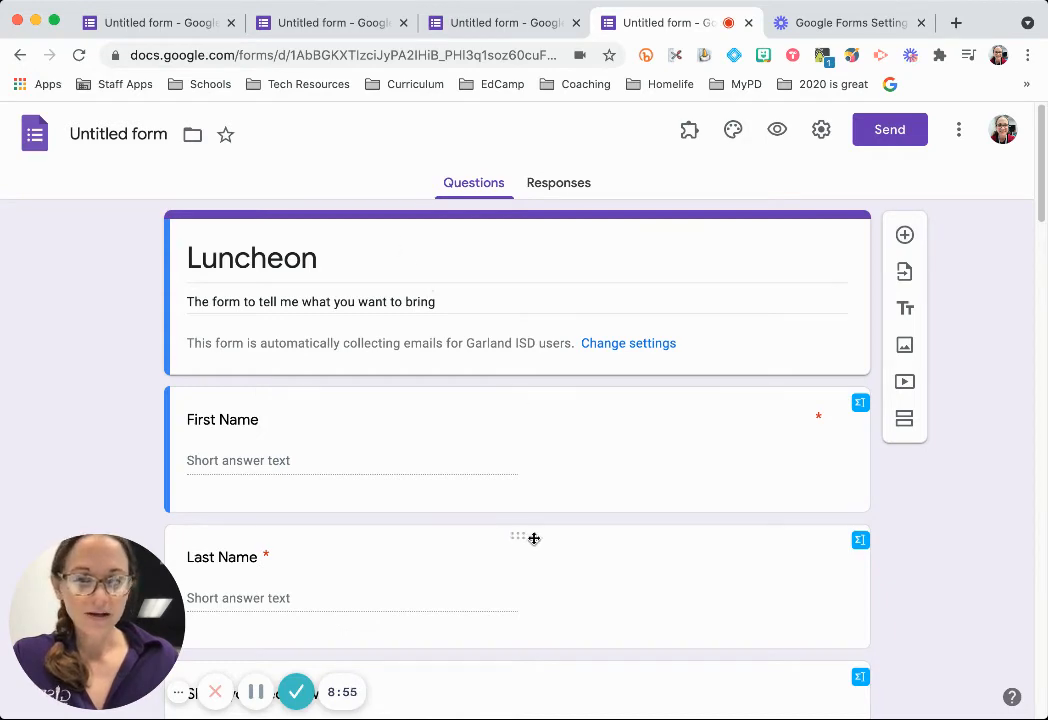
Add a Date question 'When do you want to have our luncheon?' below the venue grid, then another question.
scroll(536, 540, down, 20)
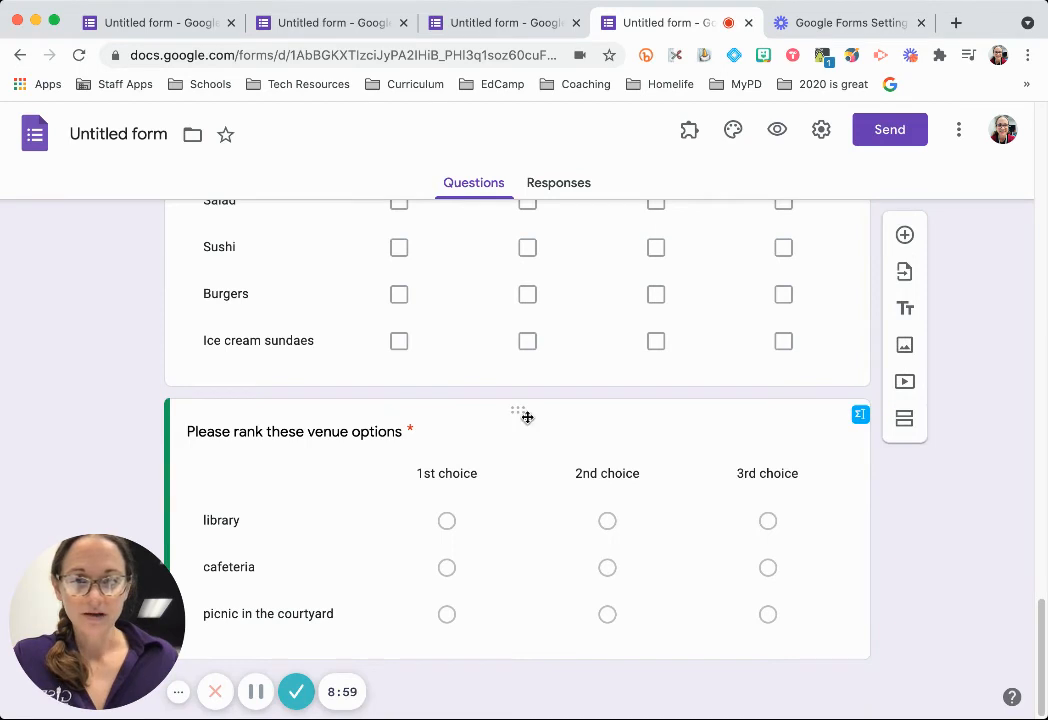
click(527, 417)
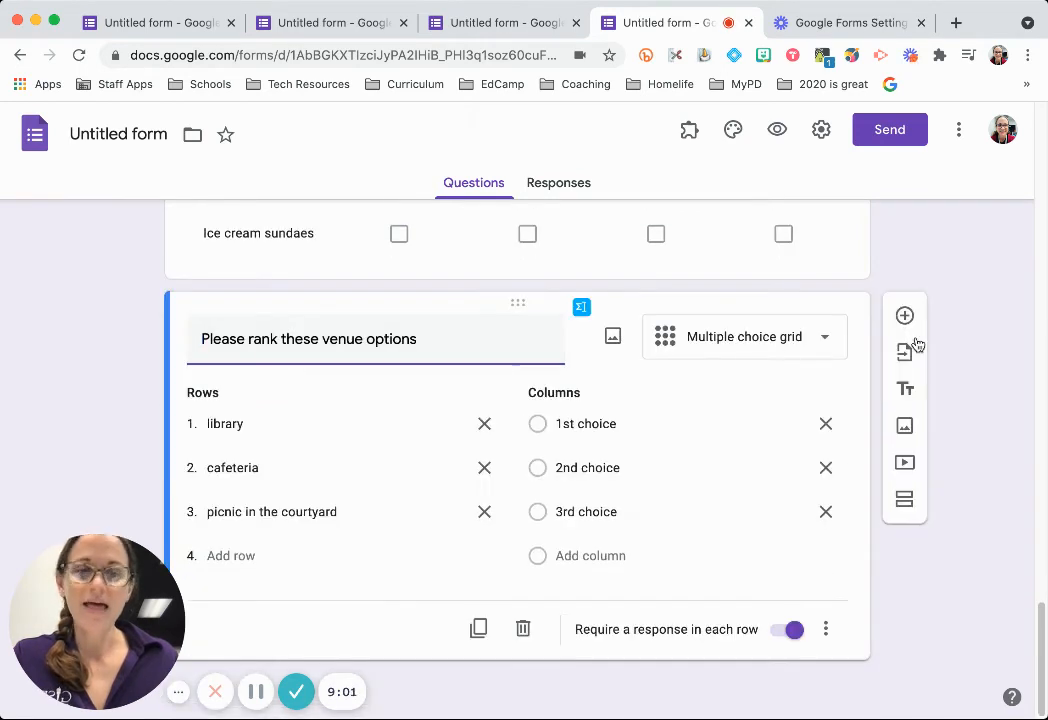
click(904, 316)
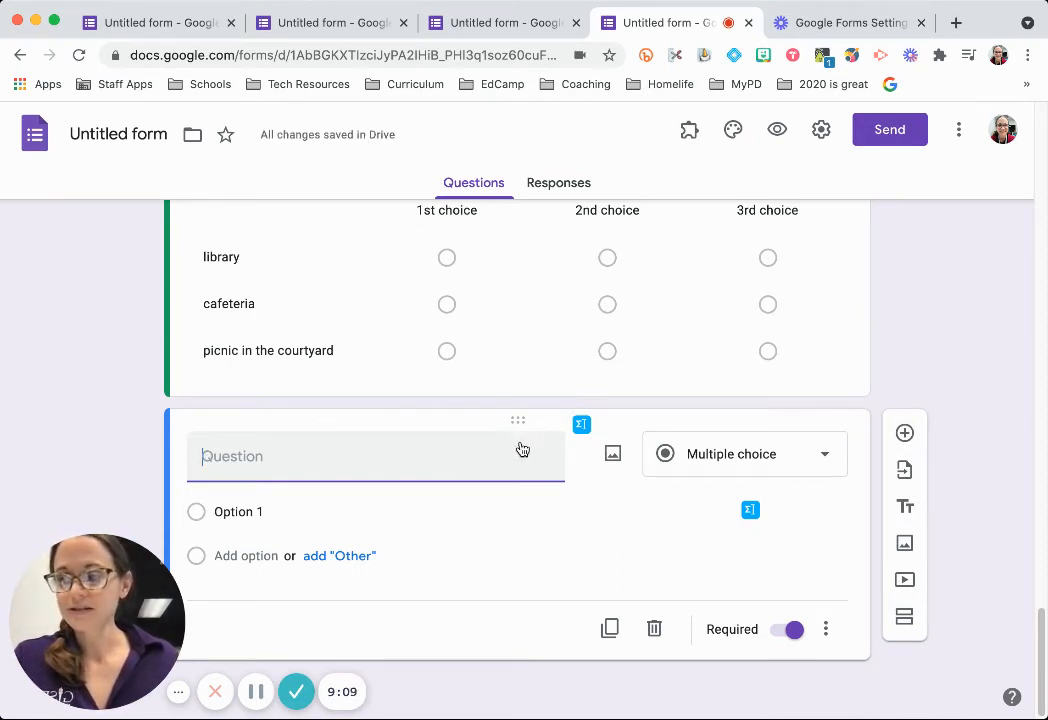
click(808, 456)
click(712, 627)
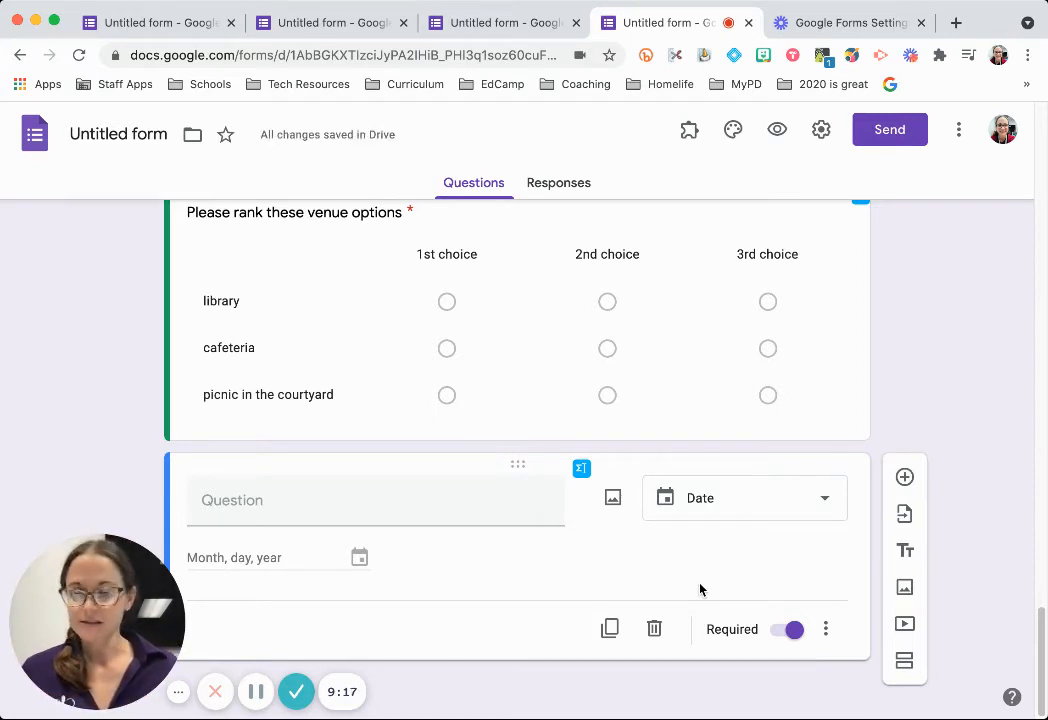
click(348, 503)
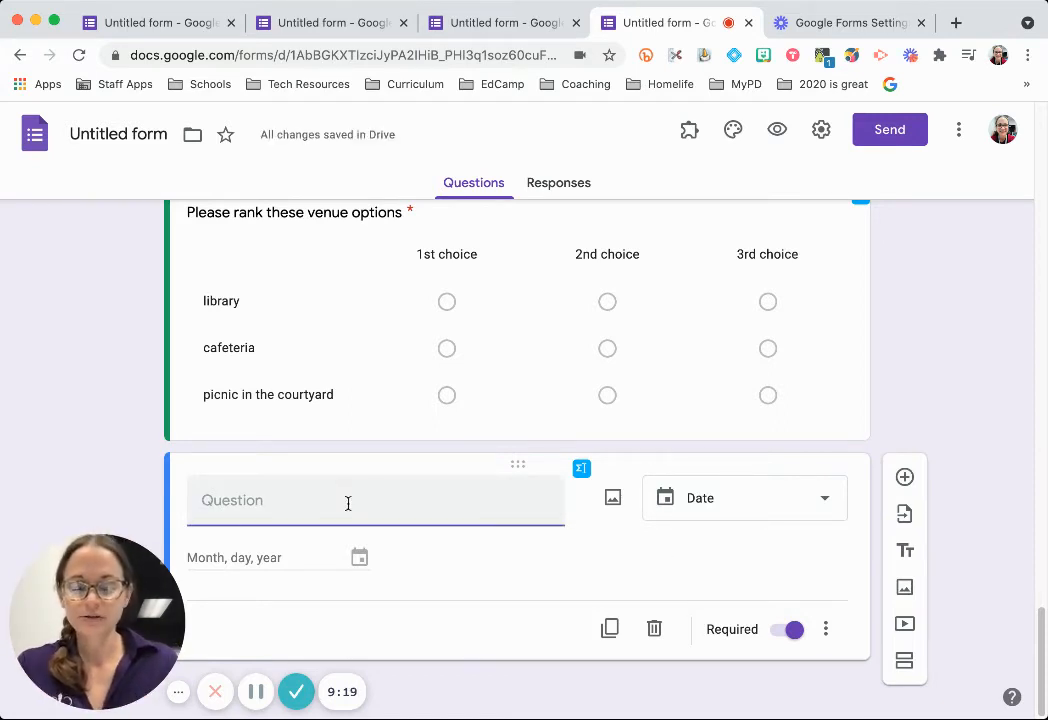
text(When do y)
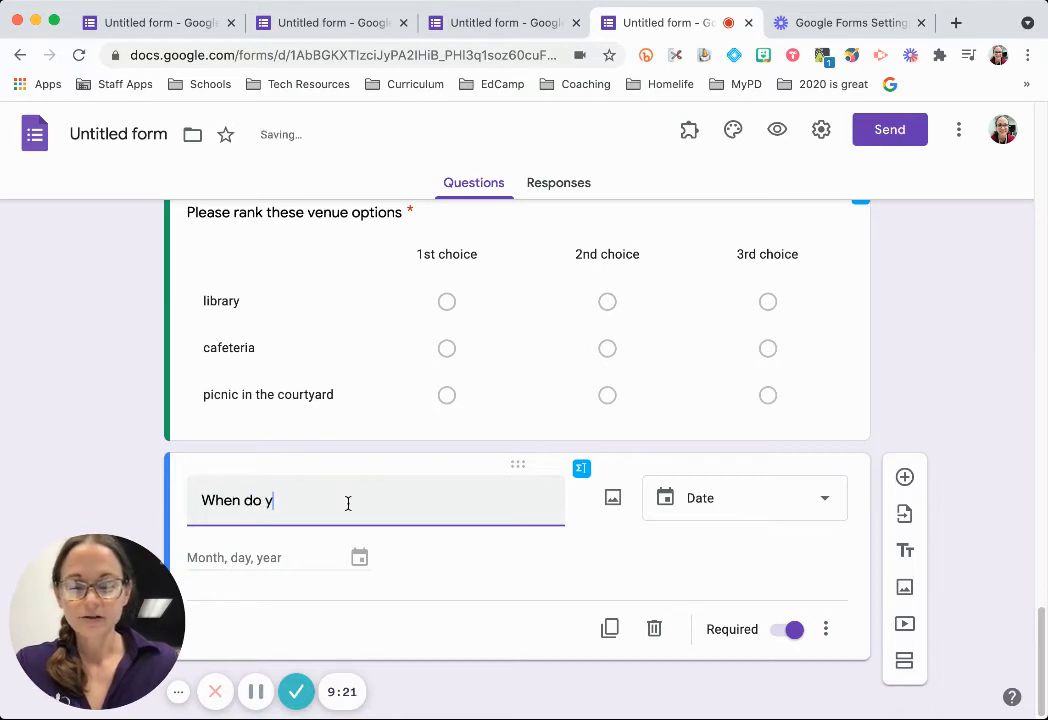
text(ou want to have our lu)
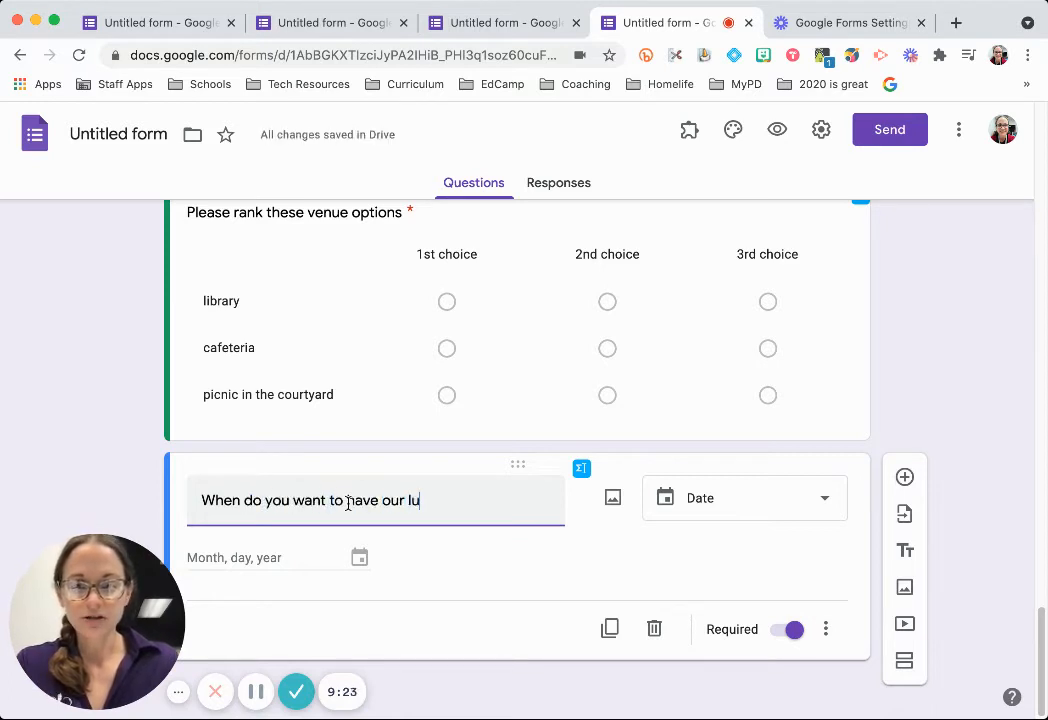
text(ncheon?)
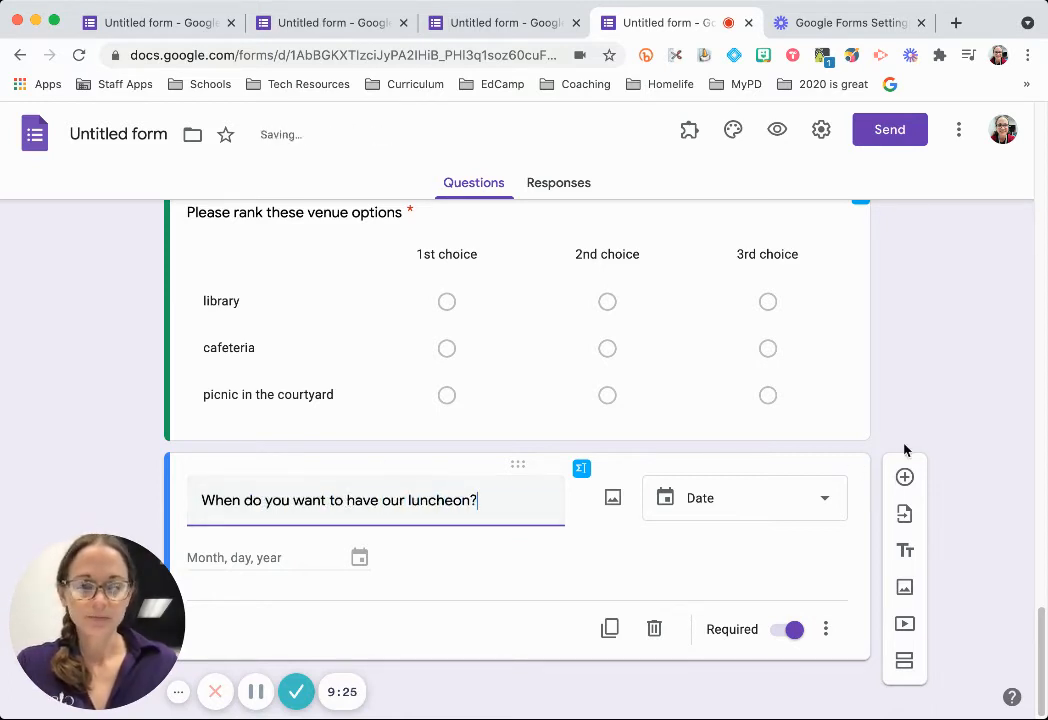
click(905, 479)
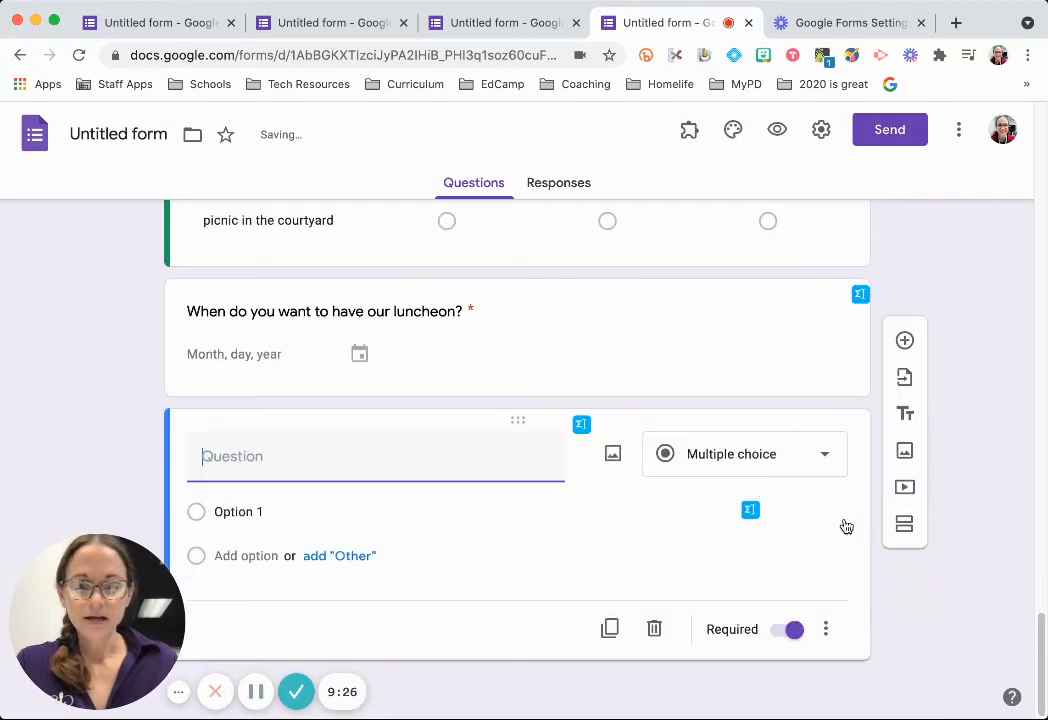
Make the new question a Time question 'At what time do you want to have our luncheon?' and preview.
click(844, 461)
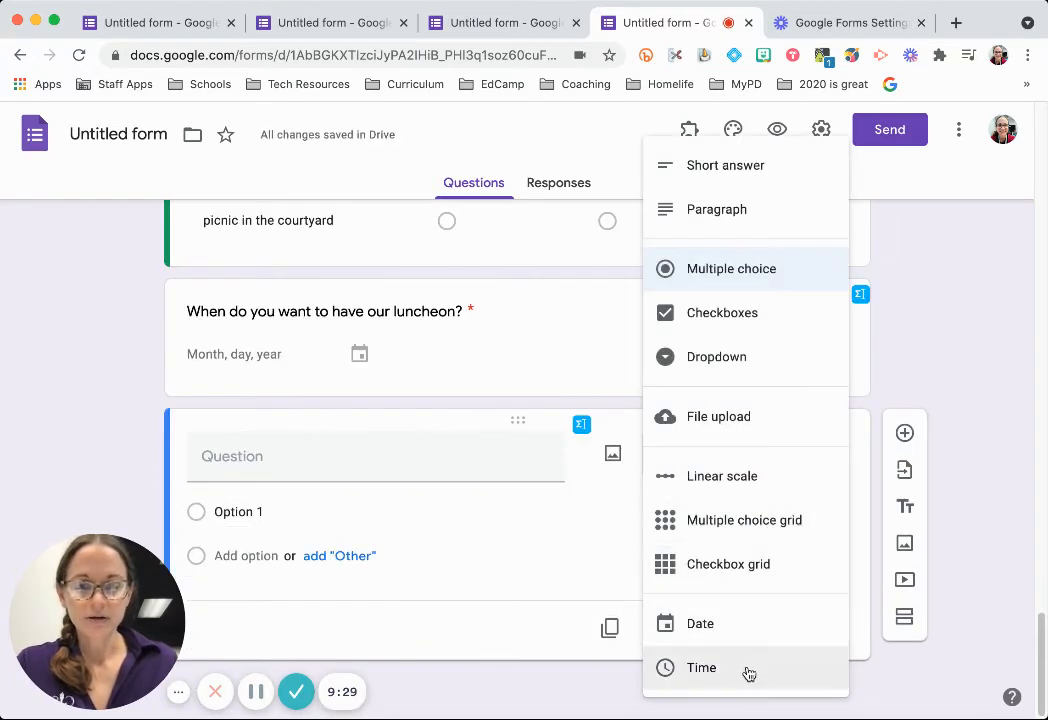
click(744, 670)
click(386, 495)
text(At wh)
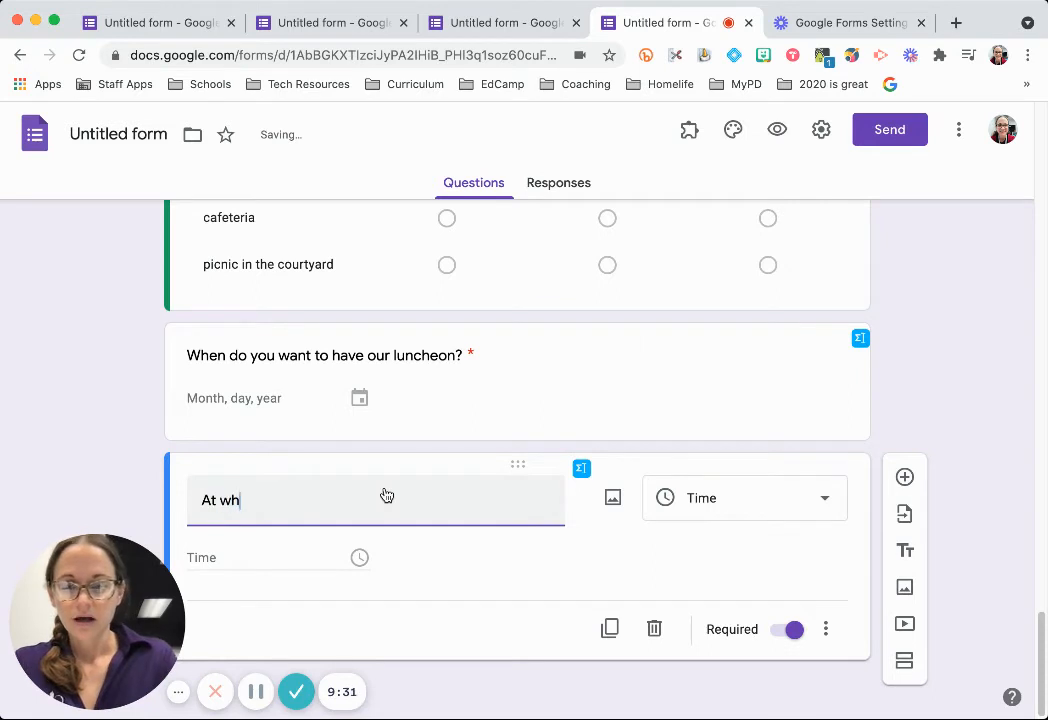
text(at time do you want to)
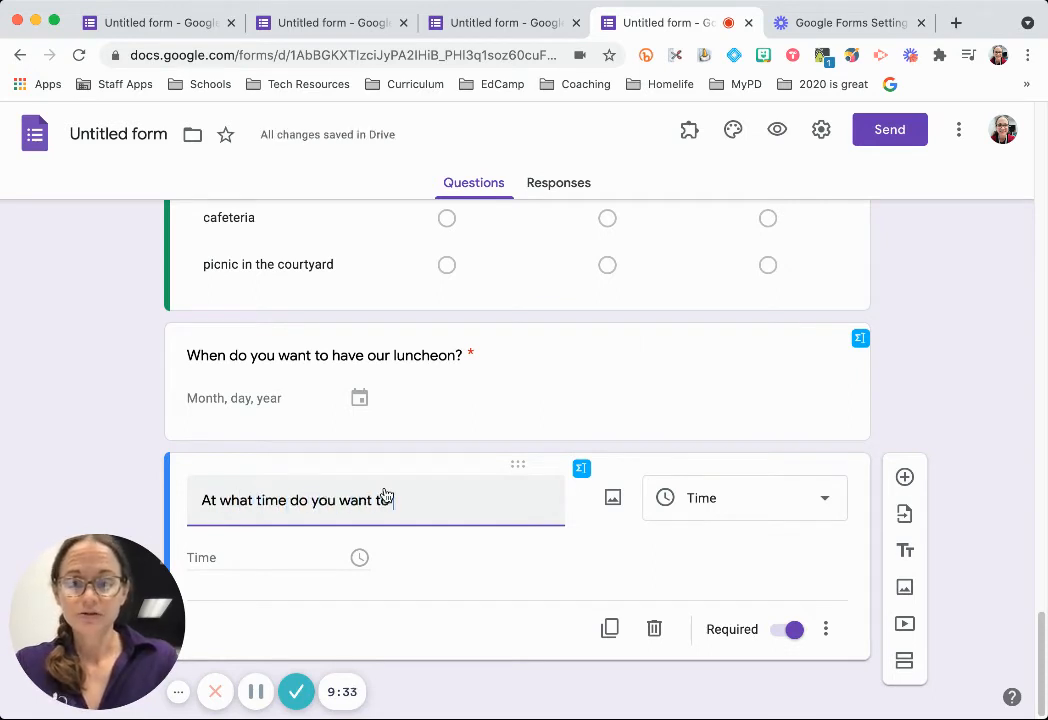
text( have our luncheon?)
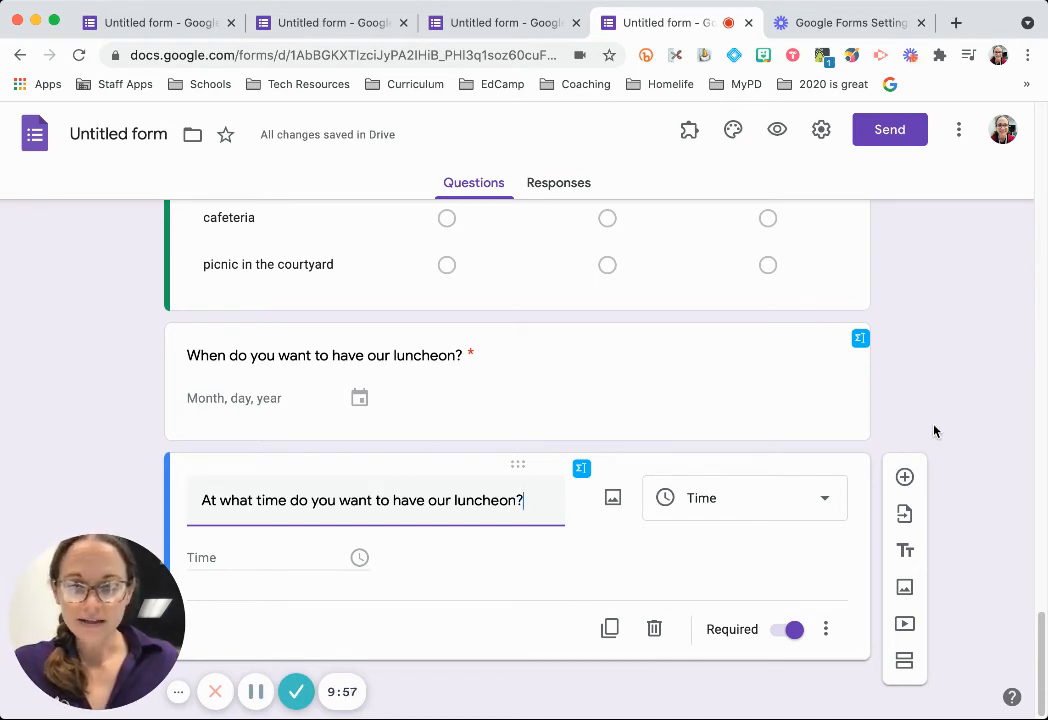
click(779, 130)
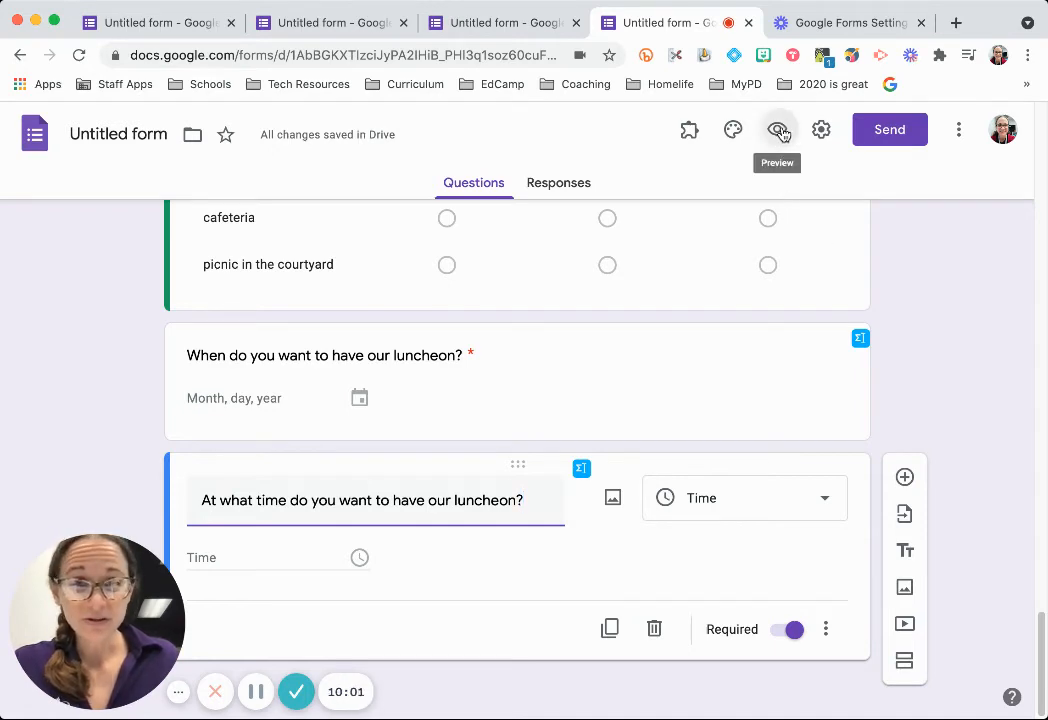
Scroll through the preview's required date and time questions, then return to editing Luncheon.
scroll(927, 349, down, 3)
scroll(927, 349, down, 20)
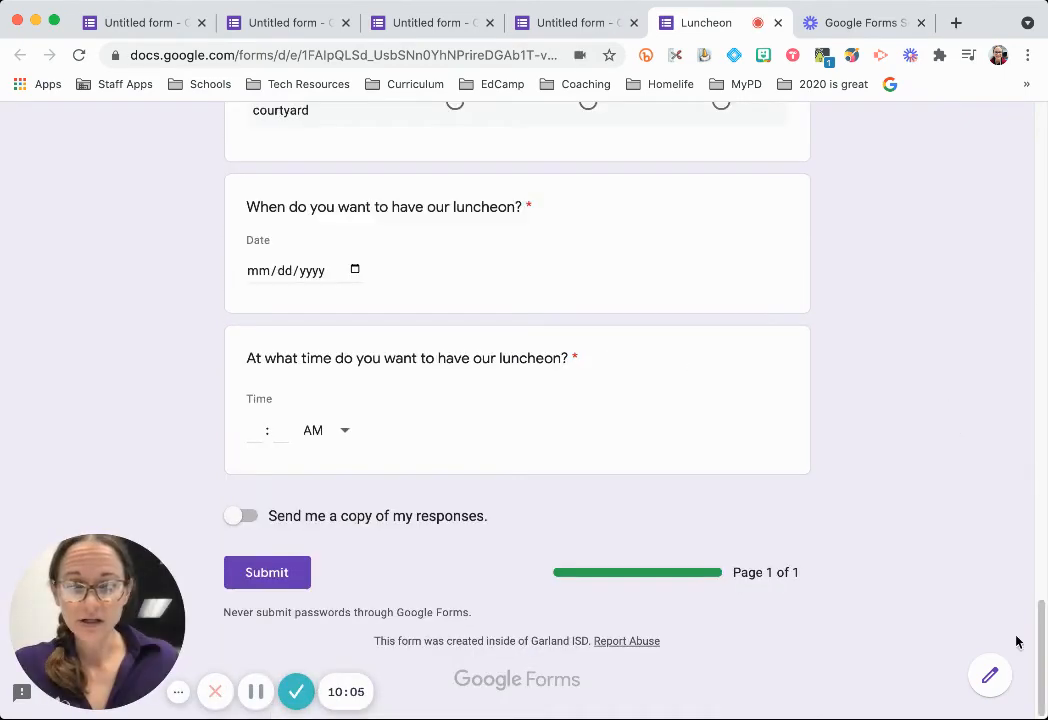
click(991, 676)
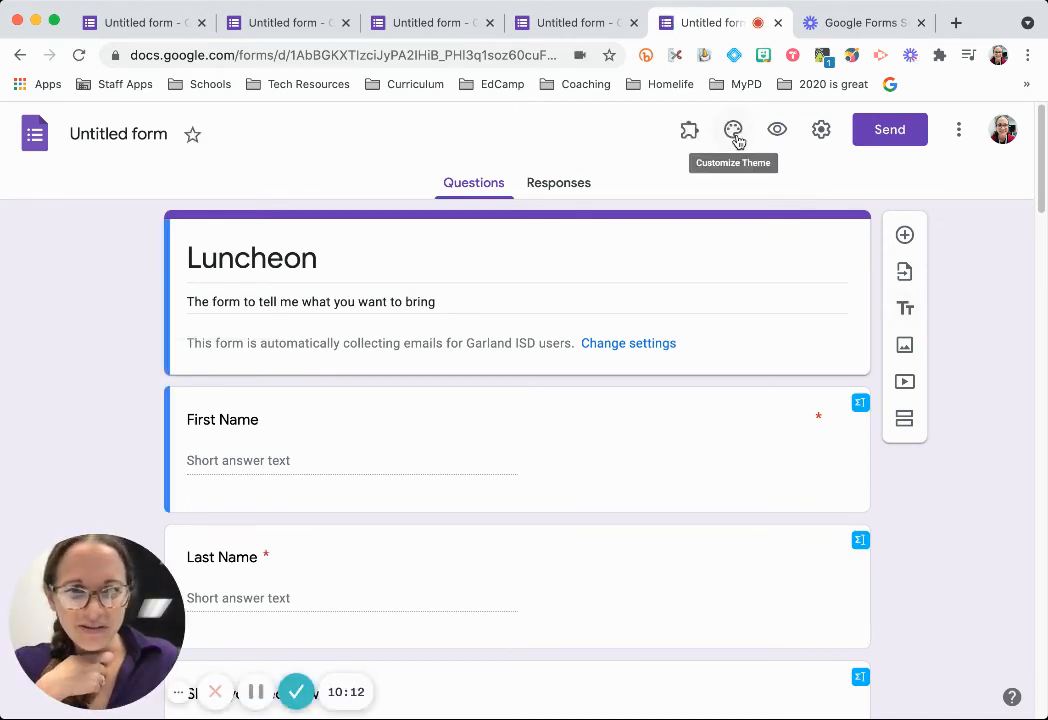
Insert the Food and dining dinner-table photo as the Luncheon form's header image.
click(735, 138)
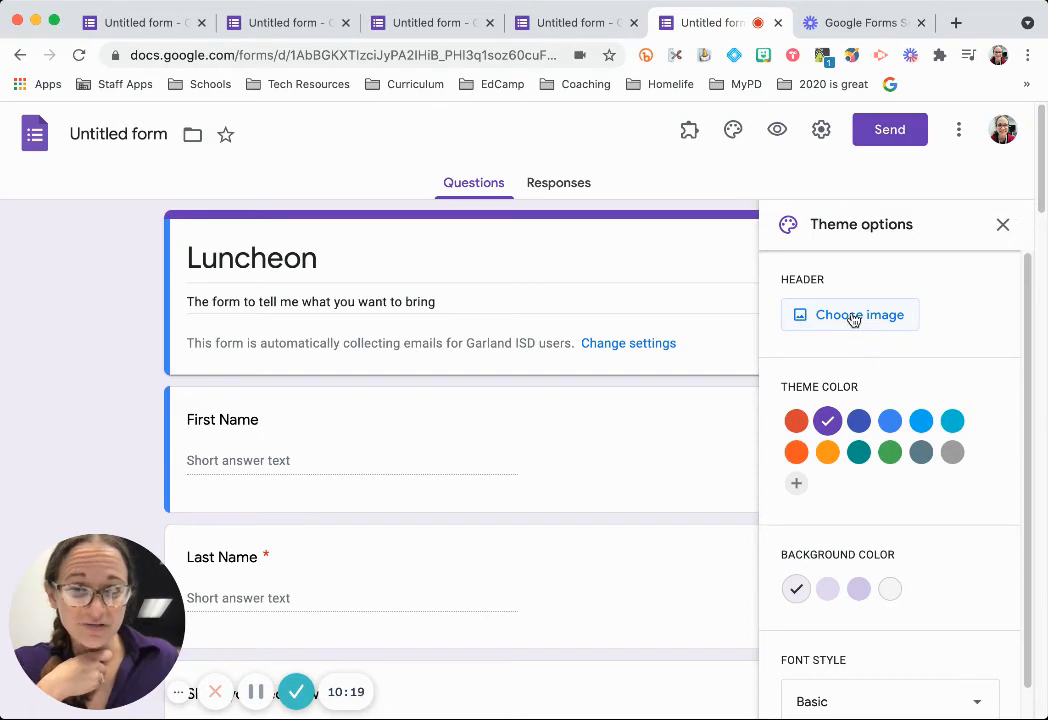
click(851, 316)
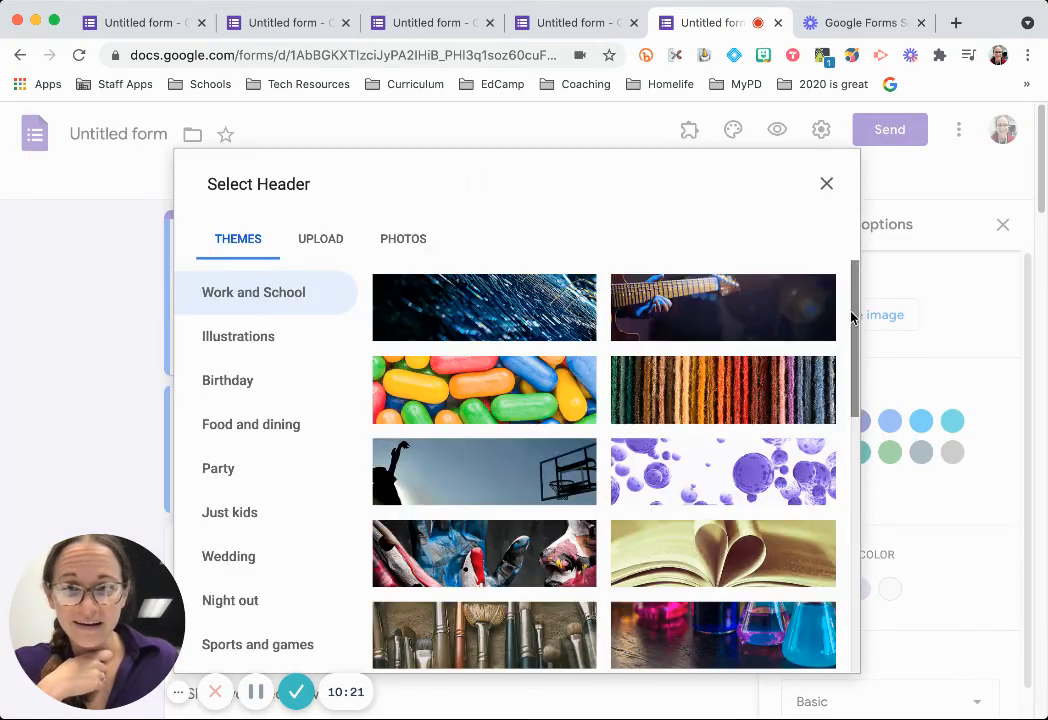
click(295, 433)
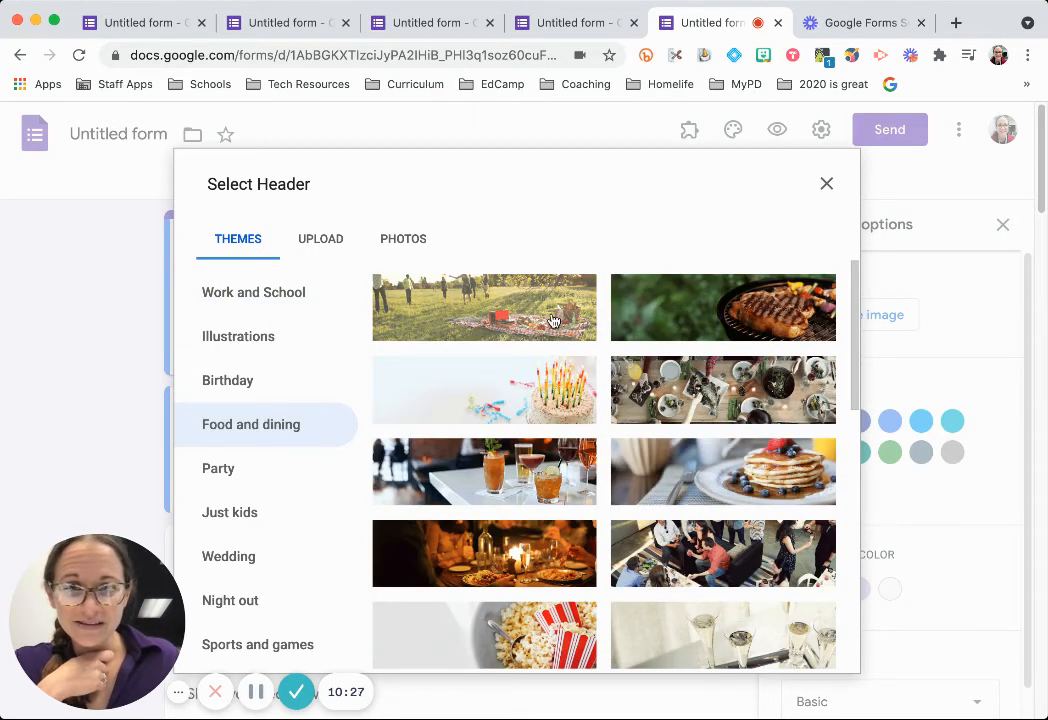
click(786, 399)
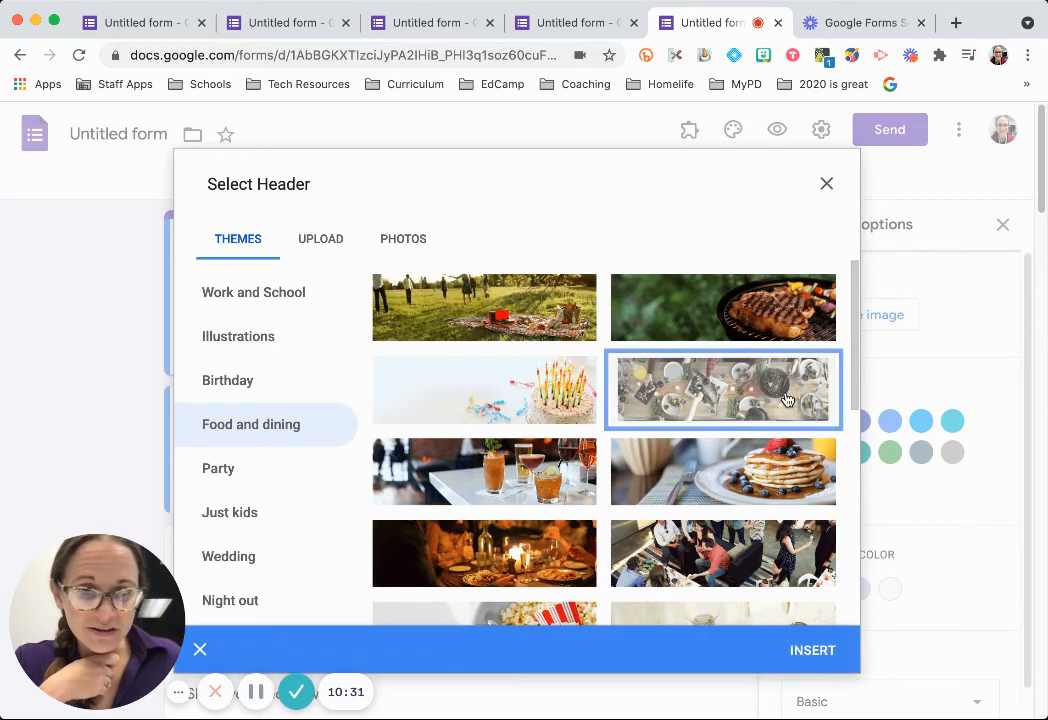
click(822, 653)
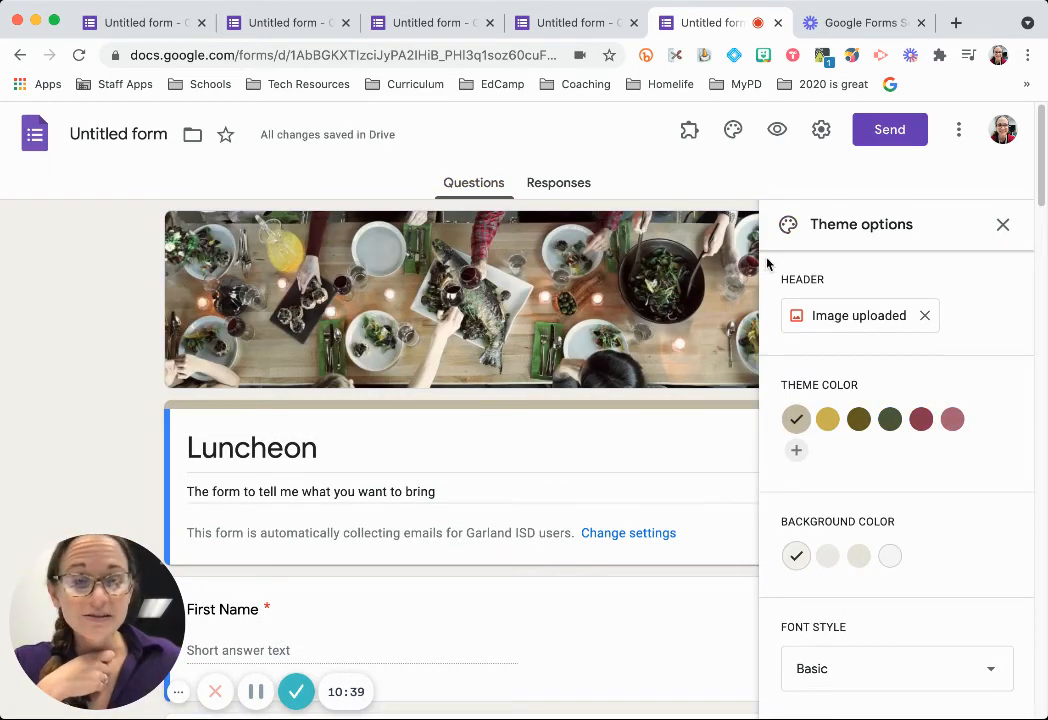
Close the theme options and bring up the Send form dialog.
scroll(938, 538, down, 3)
scroll(938, 538, up, 3)
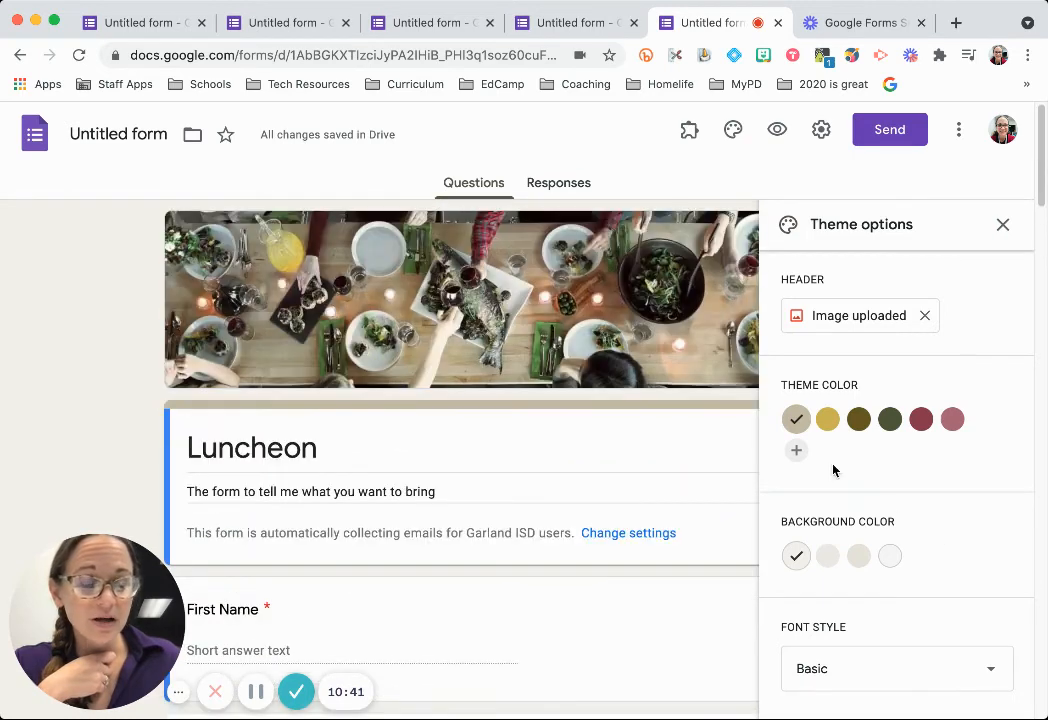
click(1003, 225)
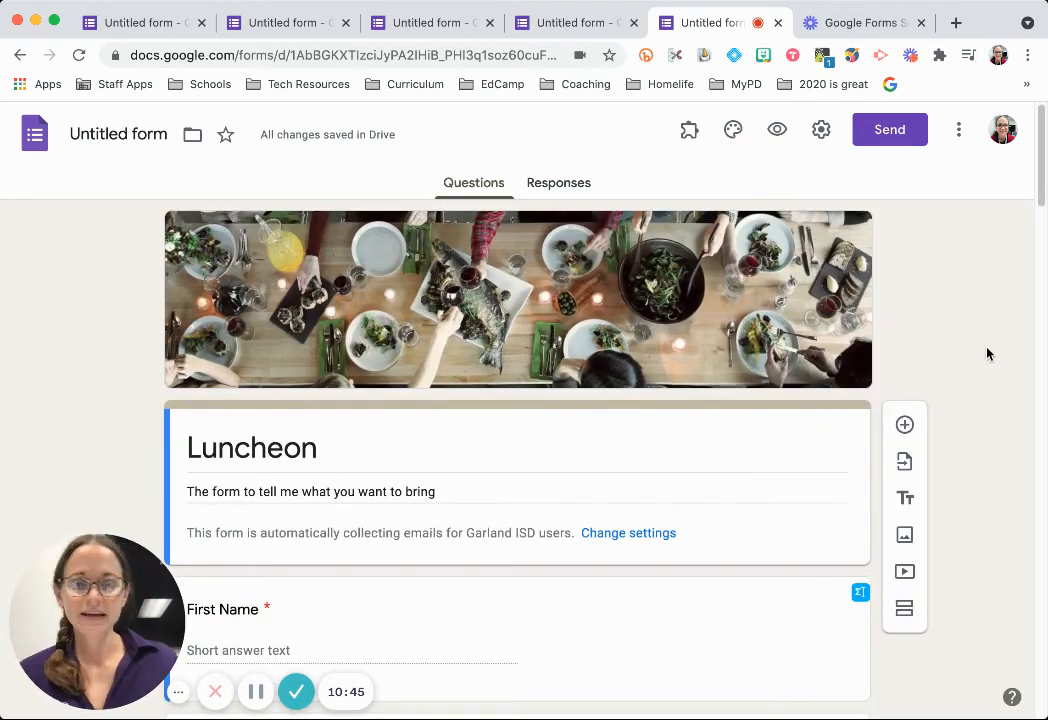
click(883, 135)
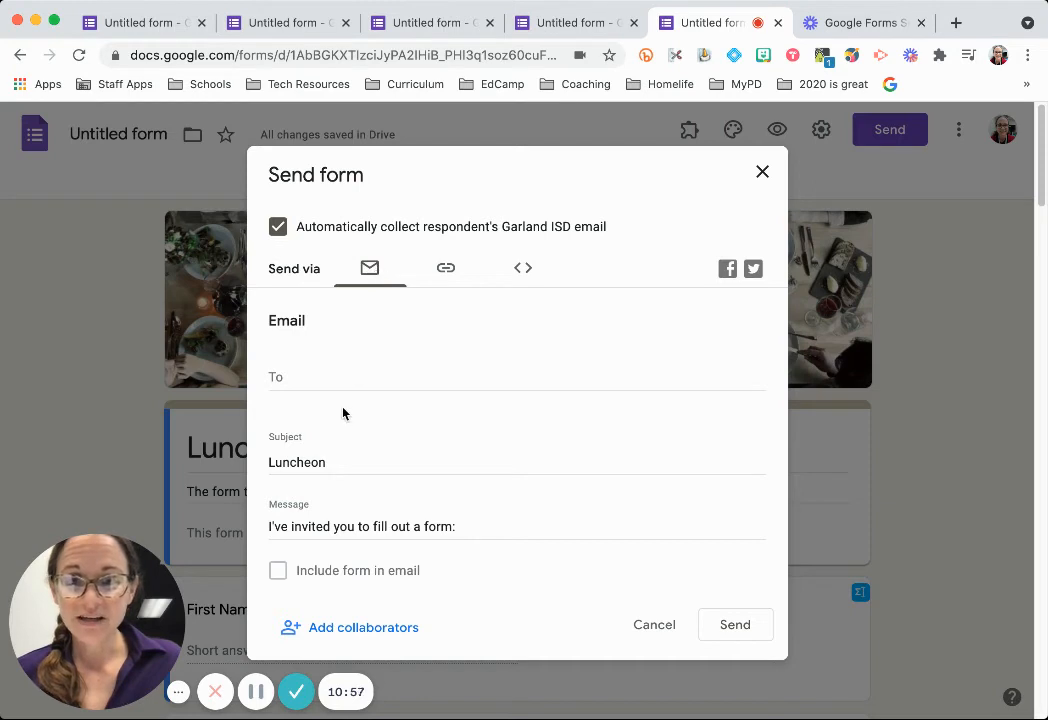
Add the suggested contact as the invitation email's recipient.
click(350, 376)
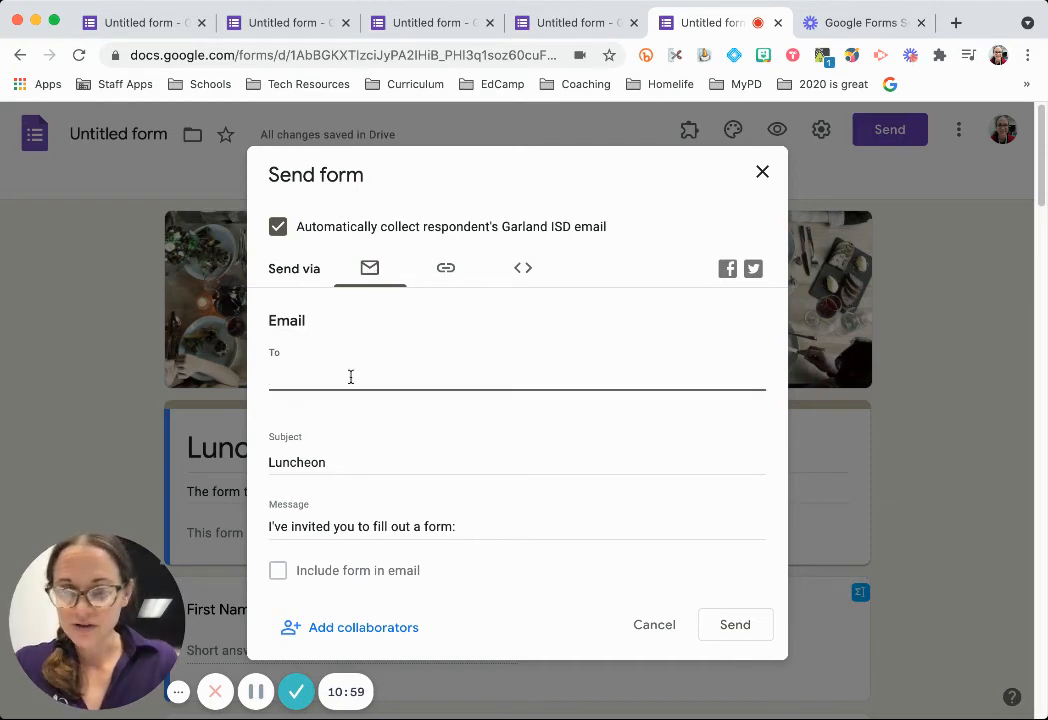
text(eajon)
key(BackSpace)
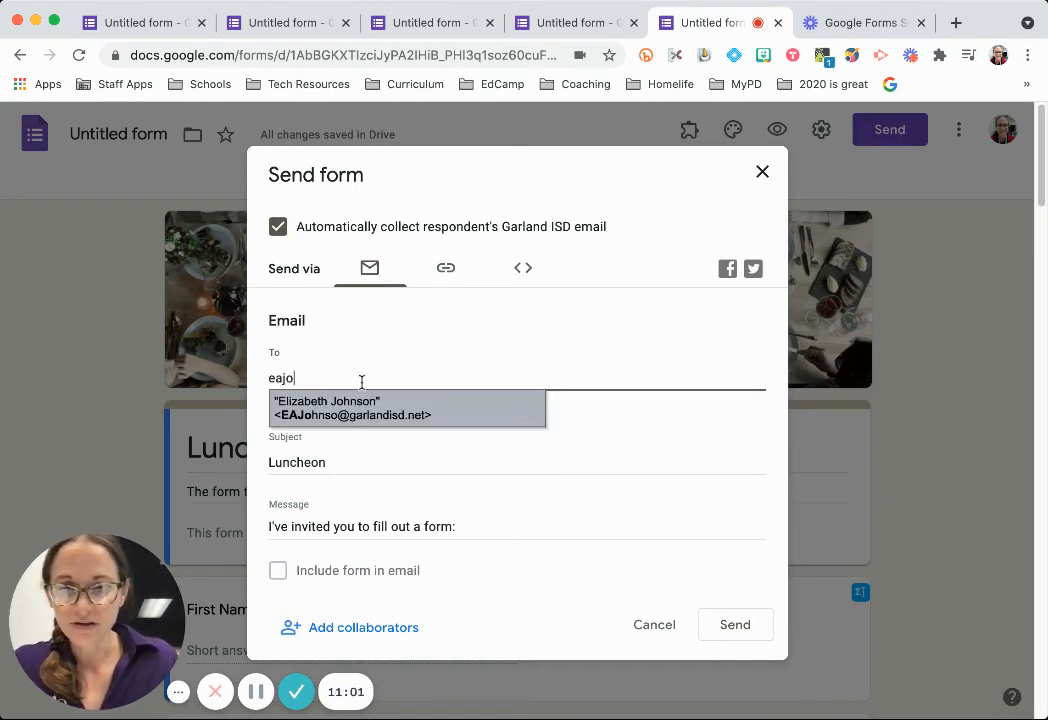
click(385, 410)
Replace the default invitation message with 'Tell me what you wanna eat'.
click(373, 478)
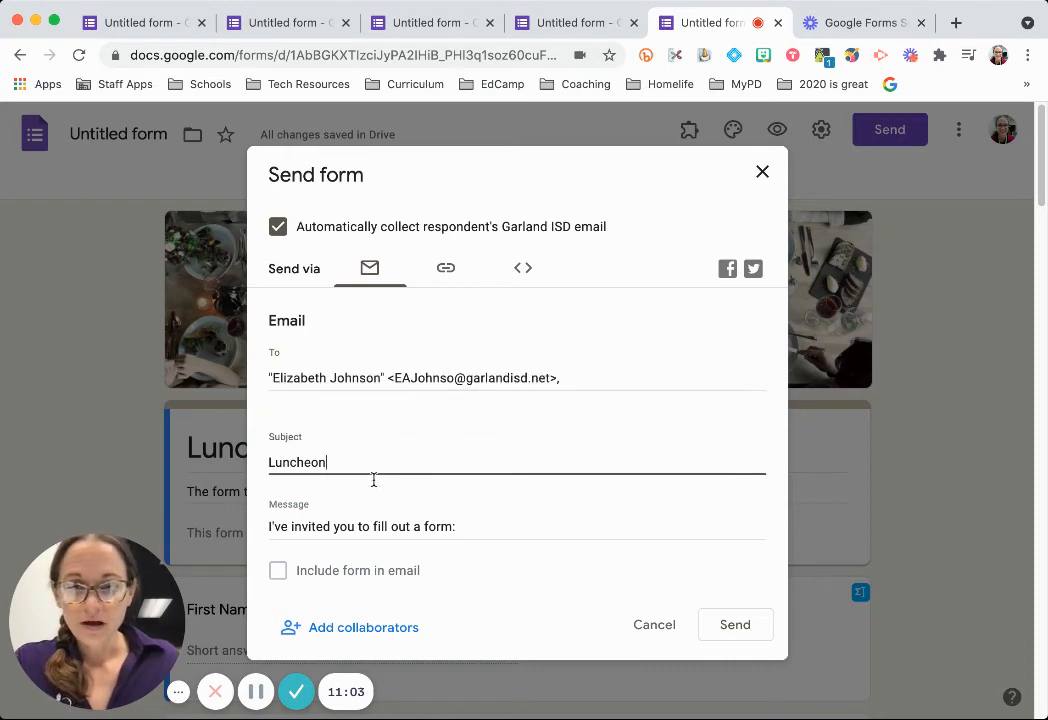
drag(481, 532, 270, 529)
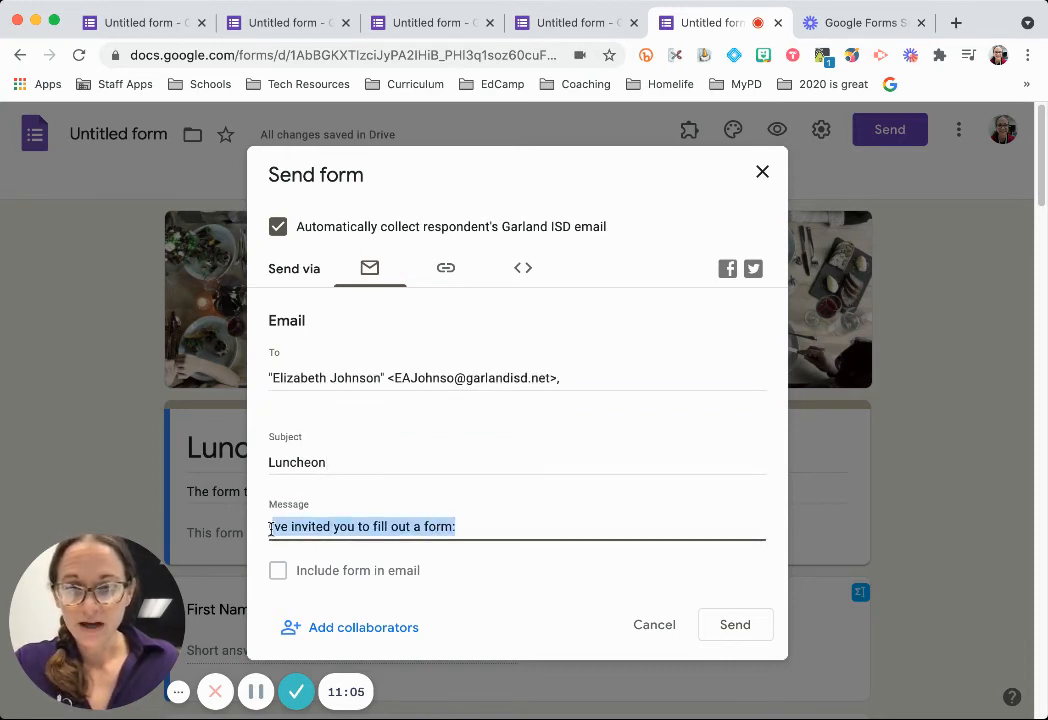
key(BackSpace)
text(Tell me what )
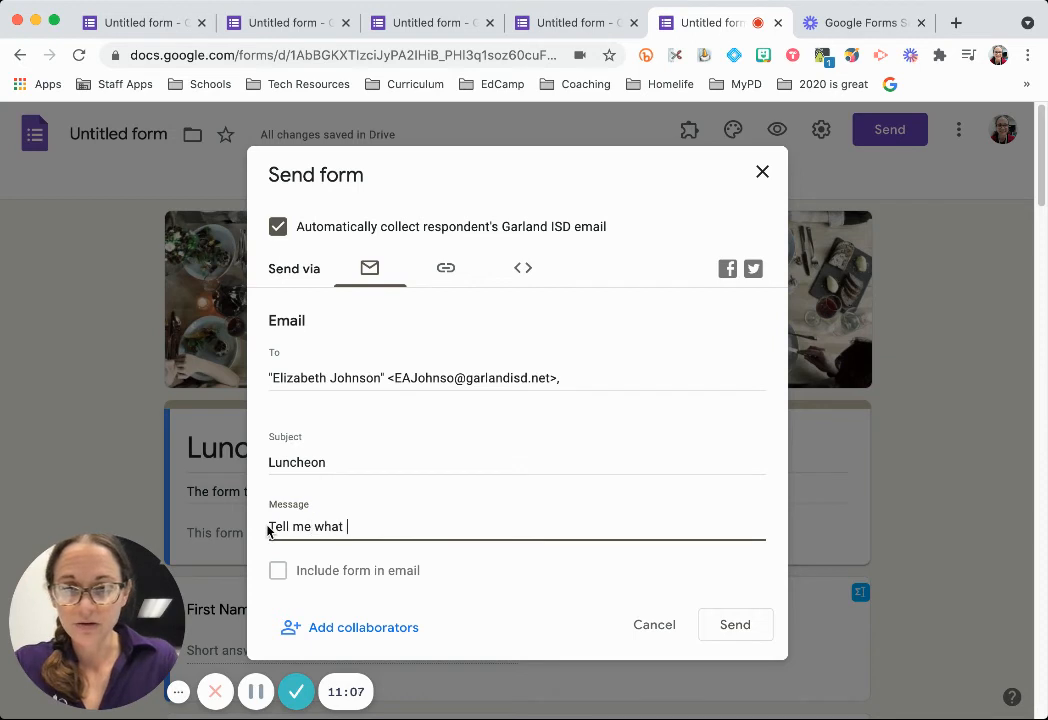
text(you wanna eat)
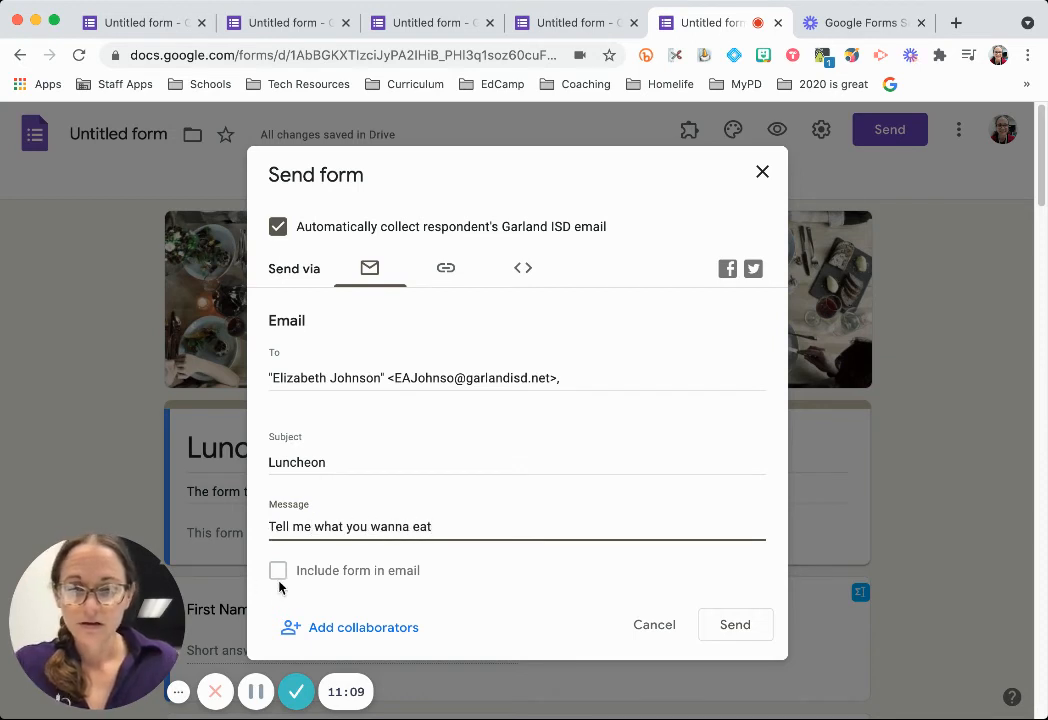
click(279, 580)
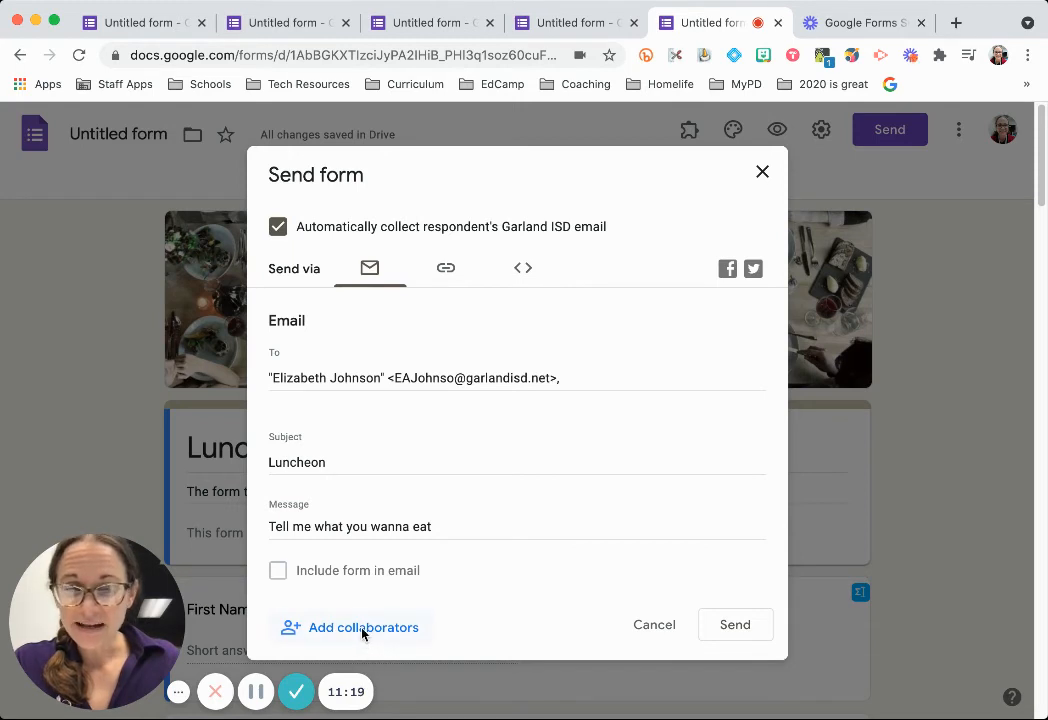
Get the form's link and shorten it to a forms.gle URL.
click(446, 270)
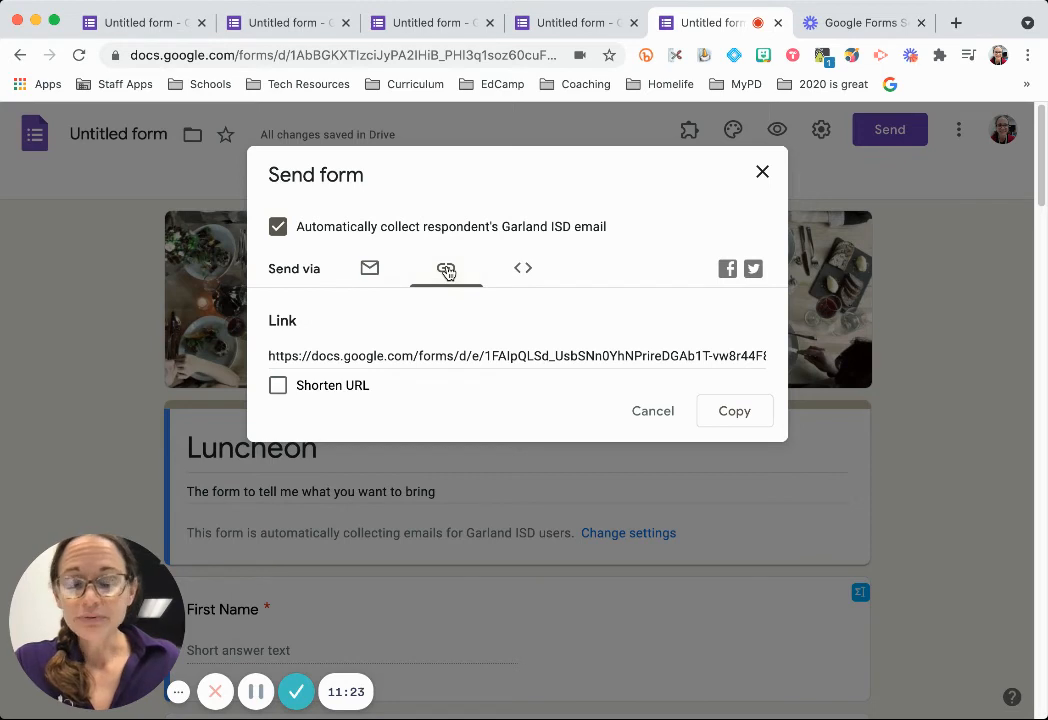
click(416, 359)
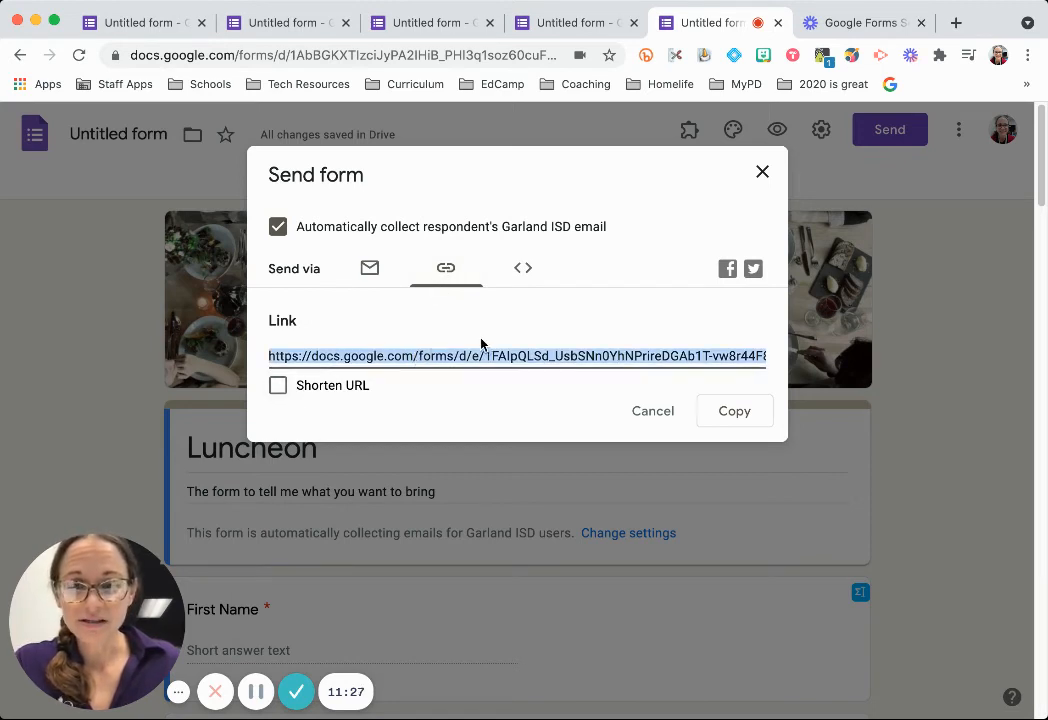
click(278, 386)
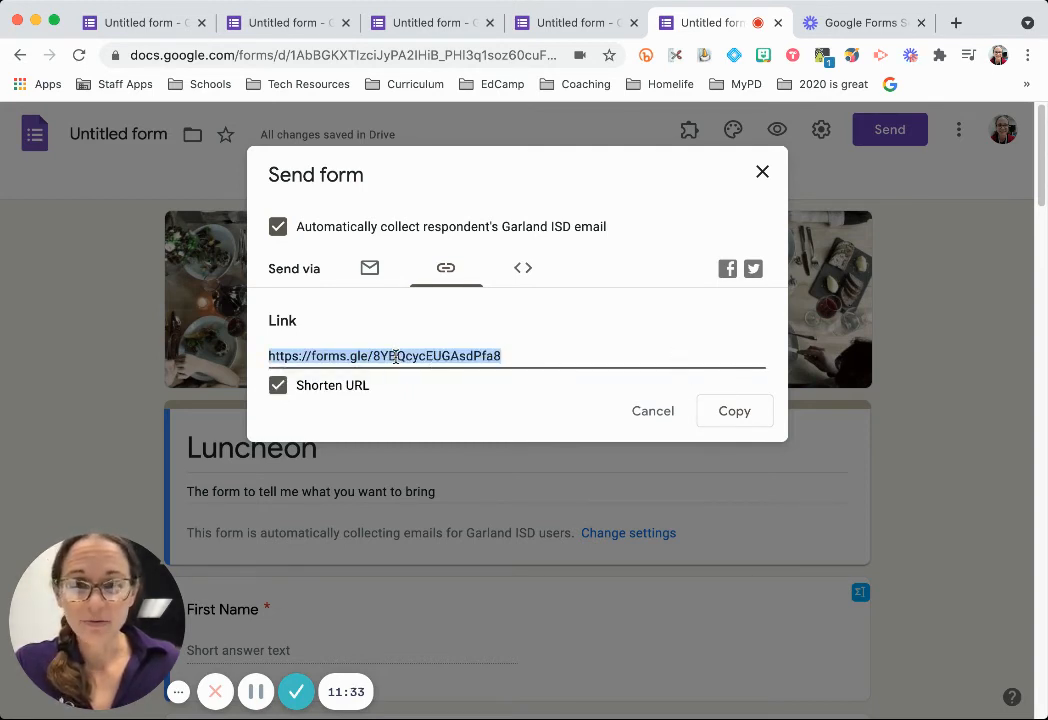
Check the embed option, blocked by File Upload questions, then return to the Email tab.
click(523, 268)
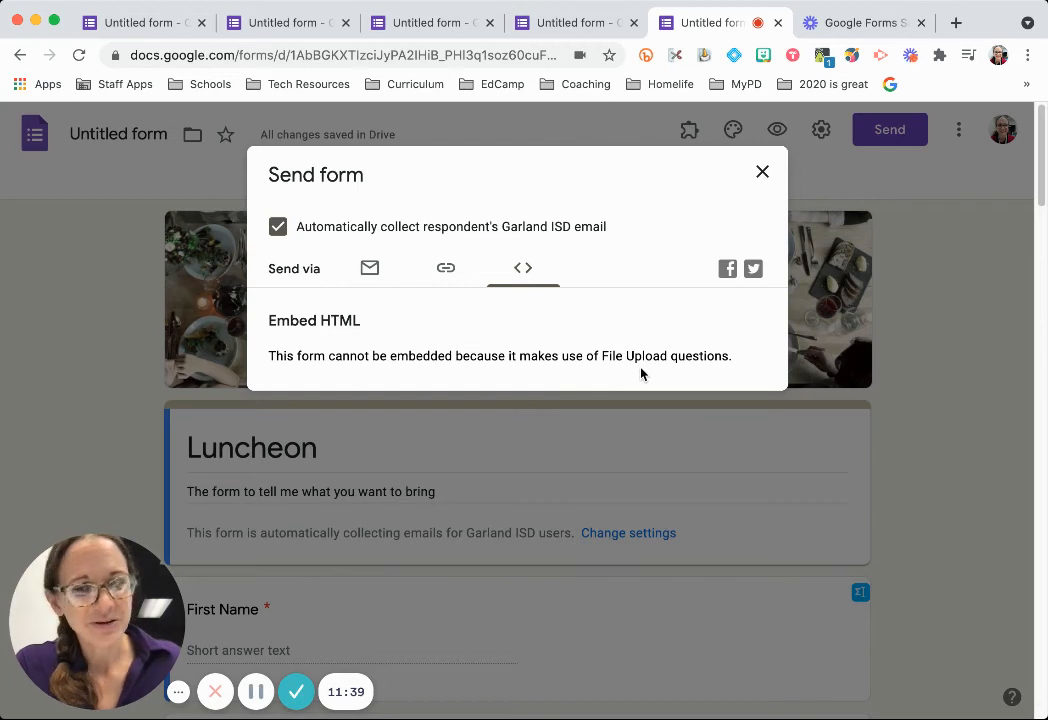
drag(601, 352, 739, 363)
click(737, 360)
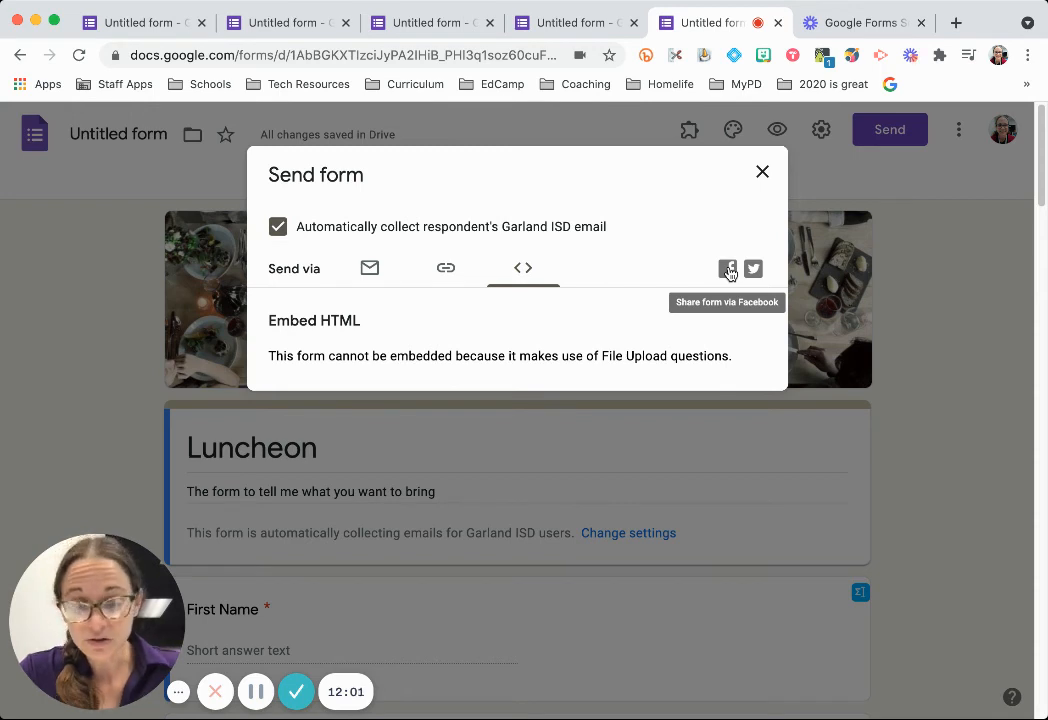
click(373, 277)
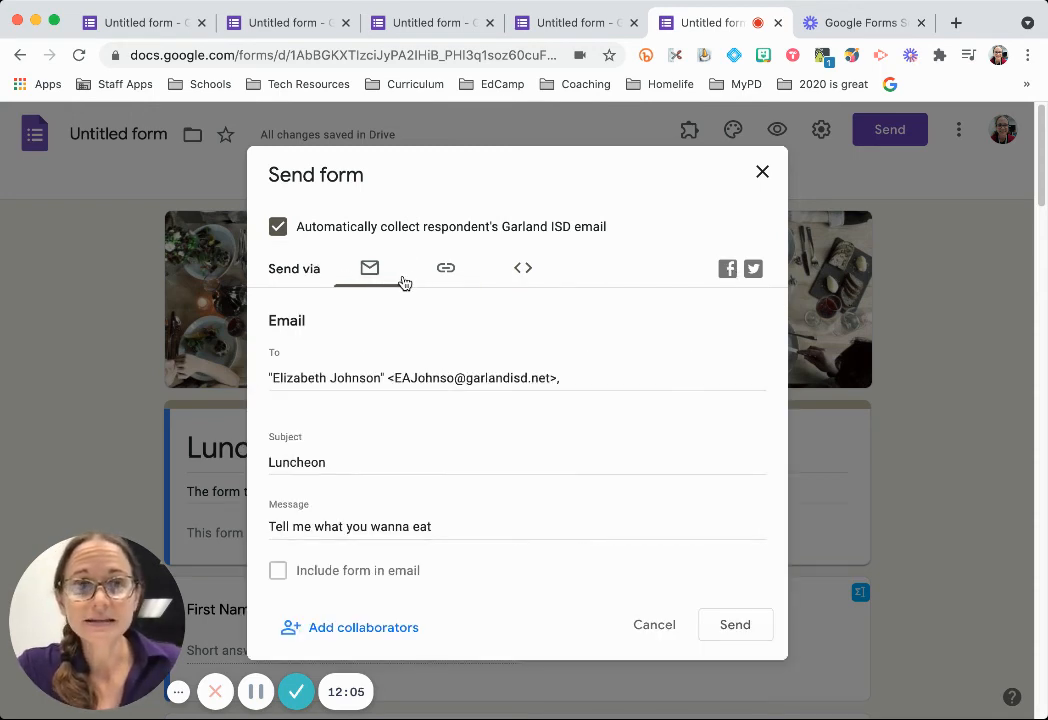
Start adding a colleague as editor, then cancel and close the sharing dialog without changes.
scroll(415, 330, down, 1)
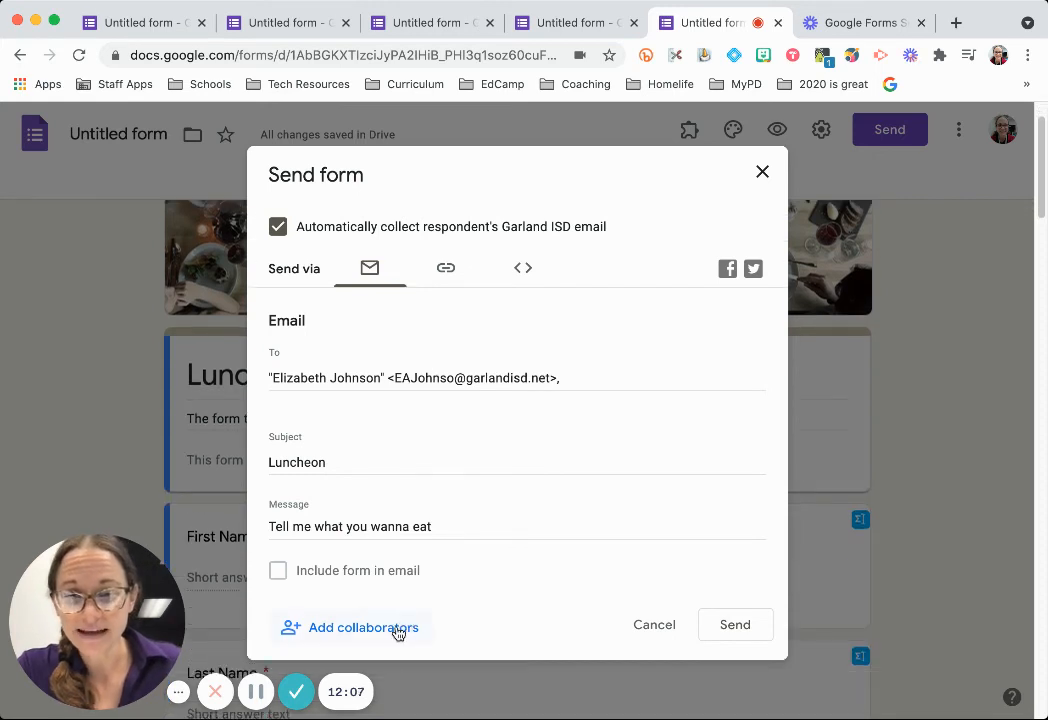
click(361, 630)
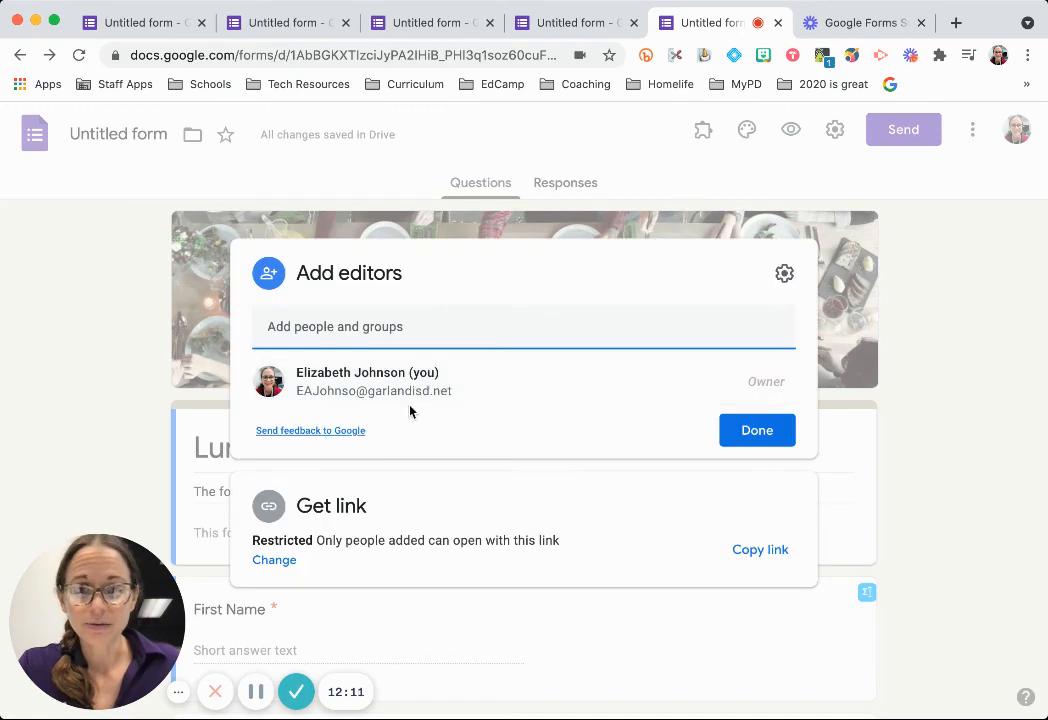
text(amber)
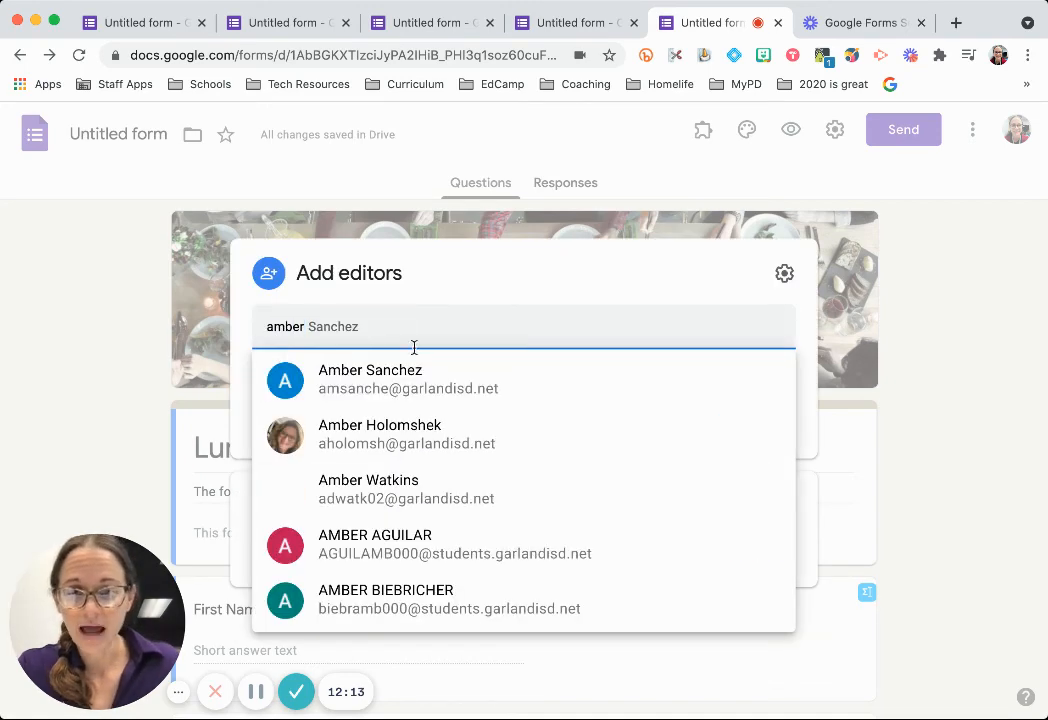
click(421, 377)
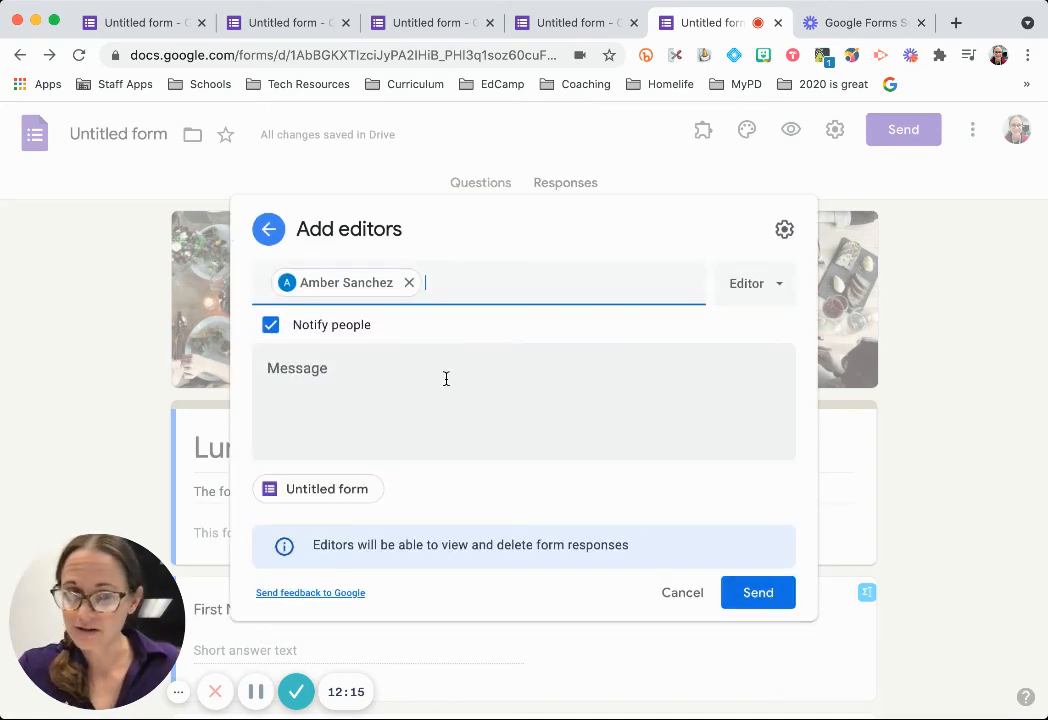
click(685, 591)
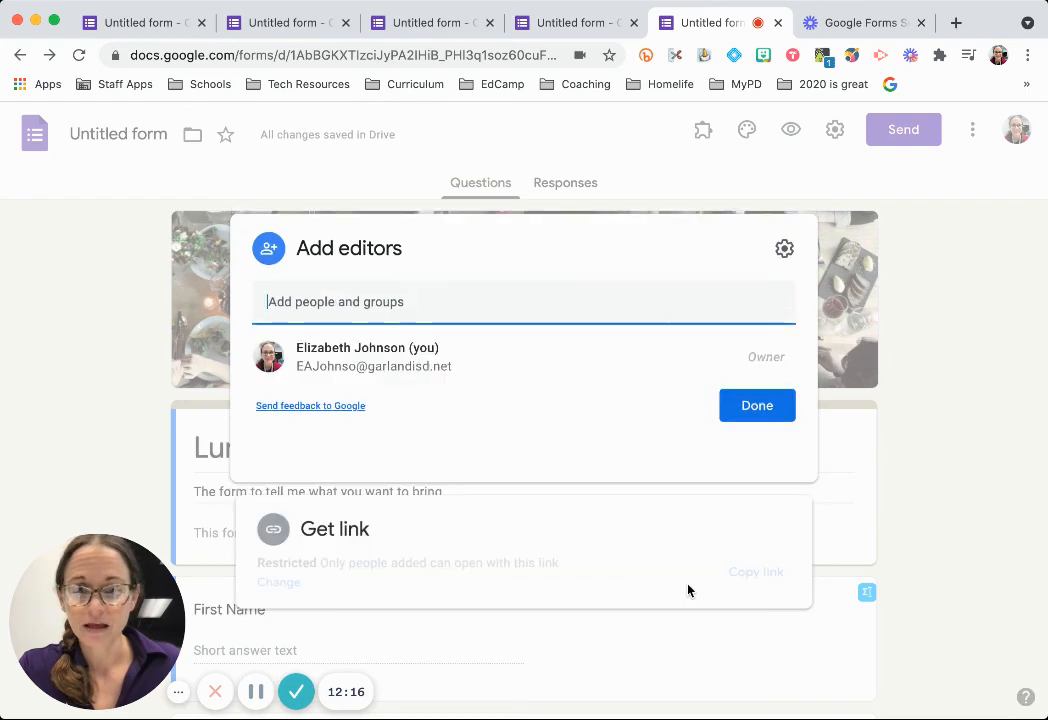
click(779, 432)
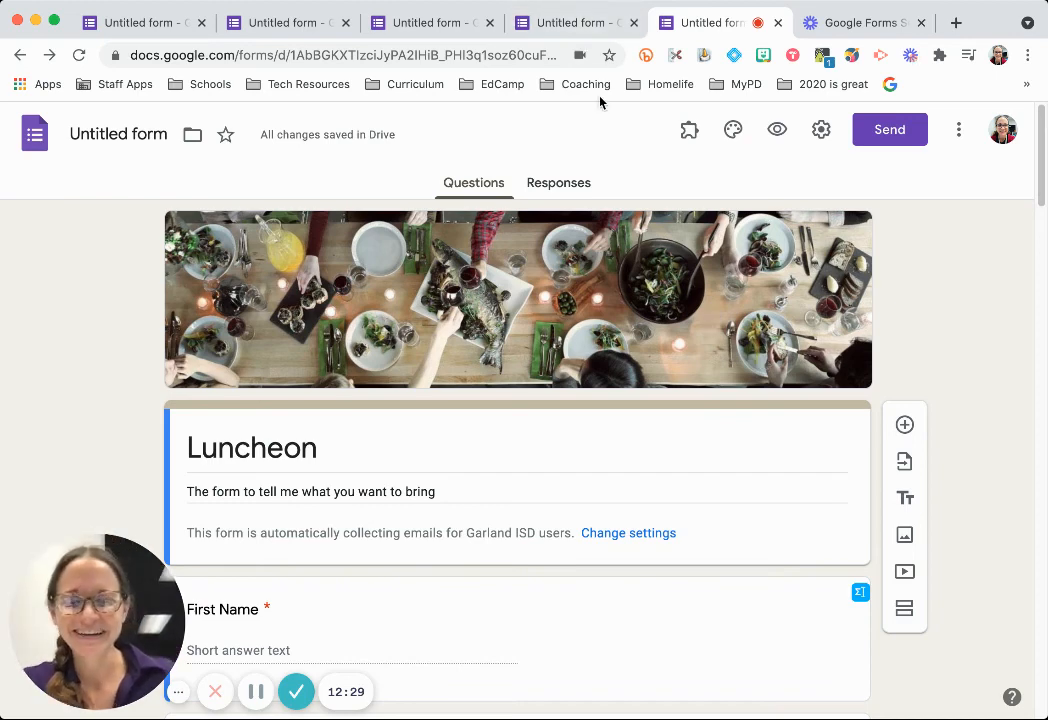
Select the form's web address and open a new browser tab beside it.
click(538, 54)
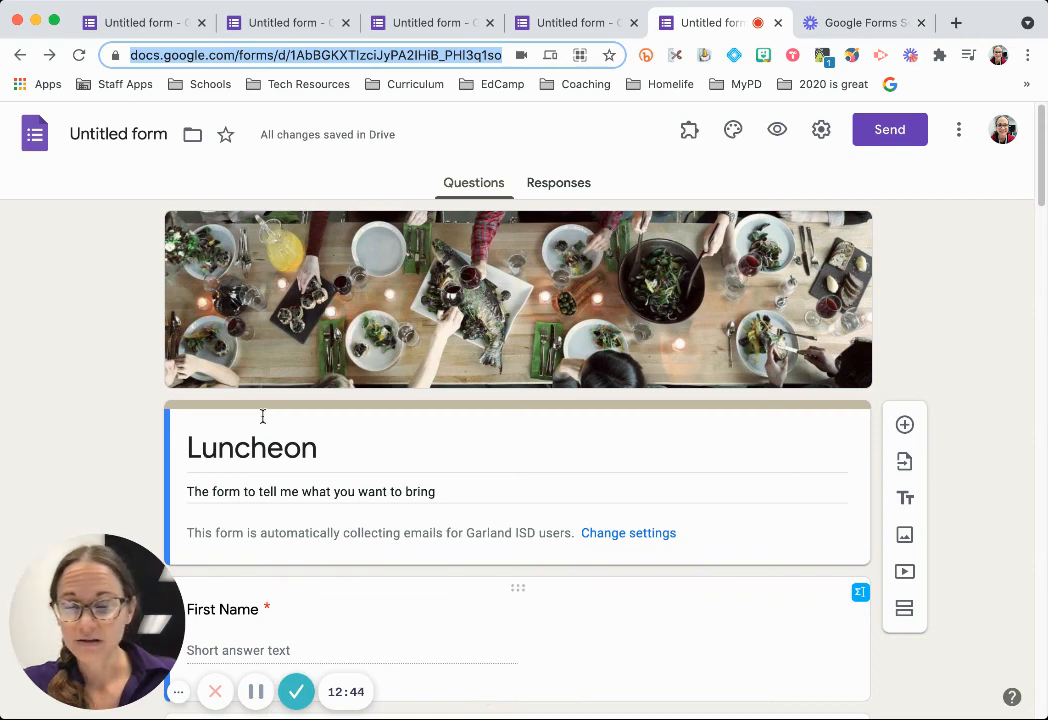
click(956, 22)
Create a doc via docs.new reading 'Dear friend,' and 'Here is the form you requested. This will make a copy for you. Form'.
text(docs.)
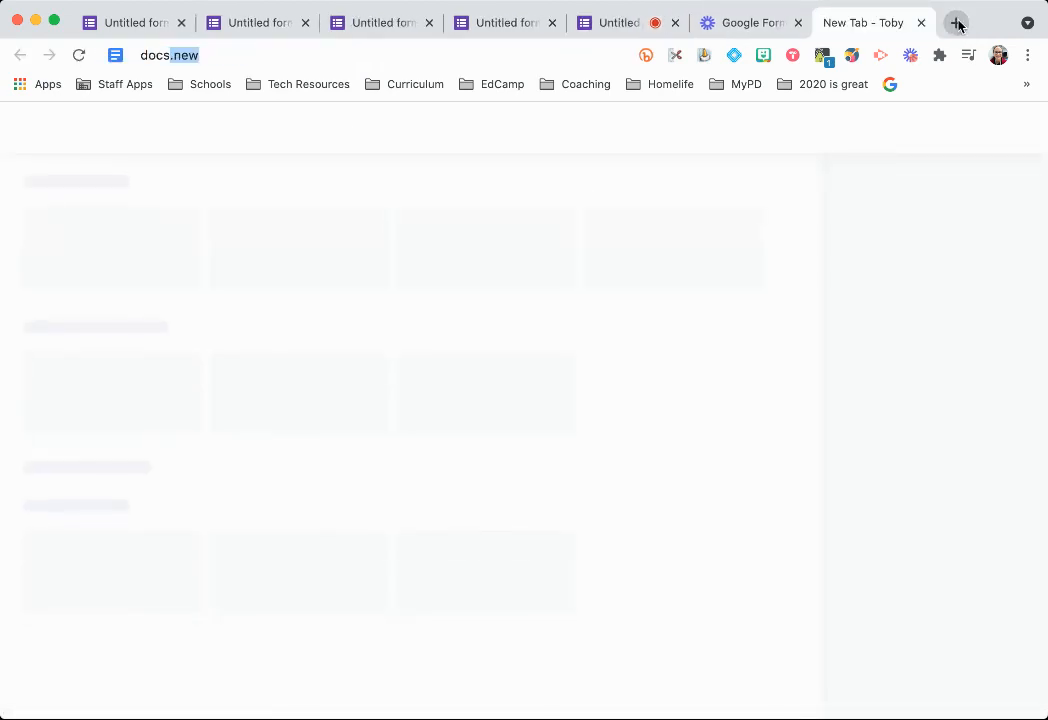
key(Return)
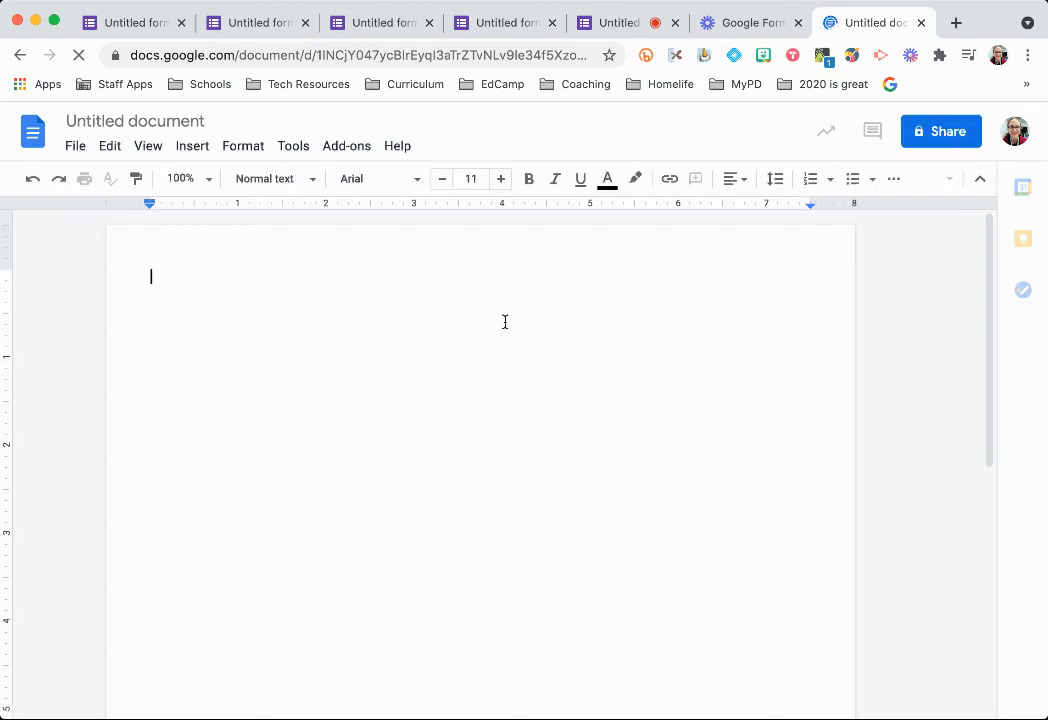
text(ear friend,)
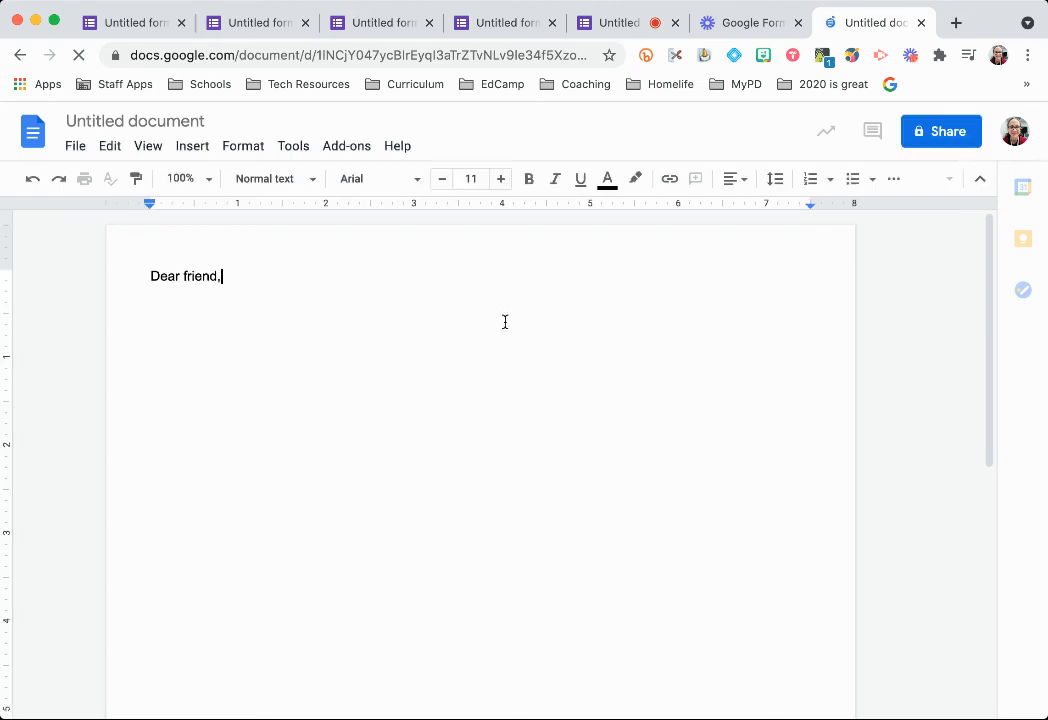
key(Return)
key(Return)
text(Here )
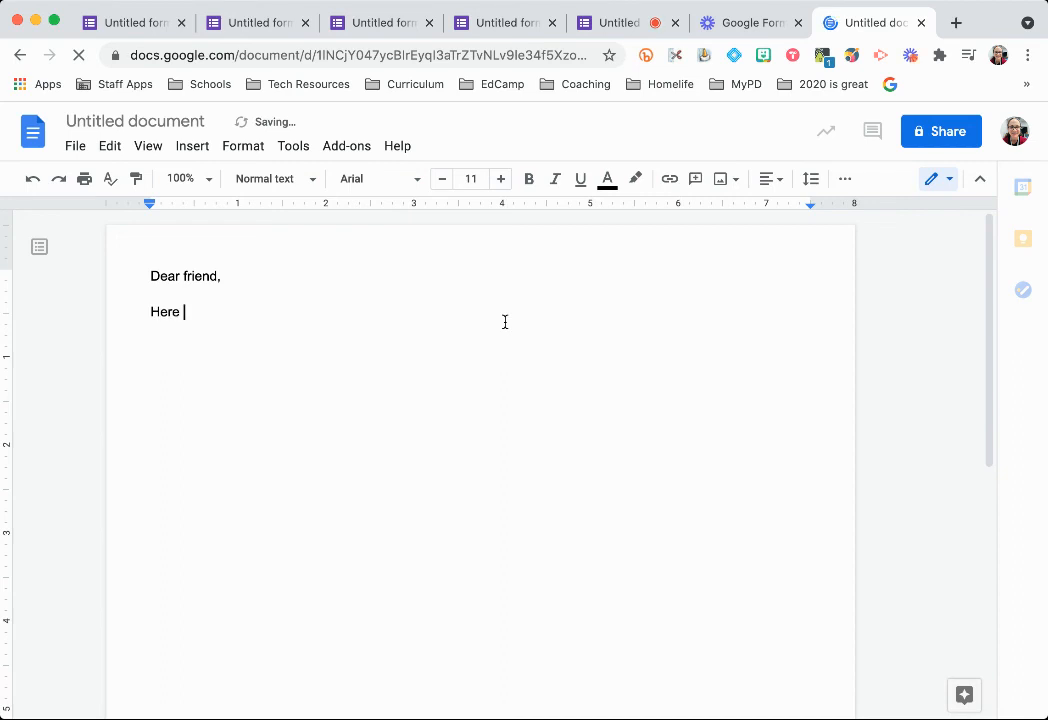
text(is the form)
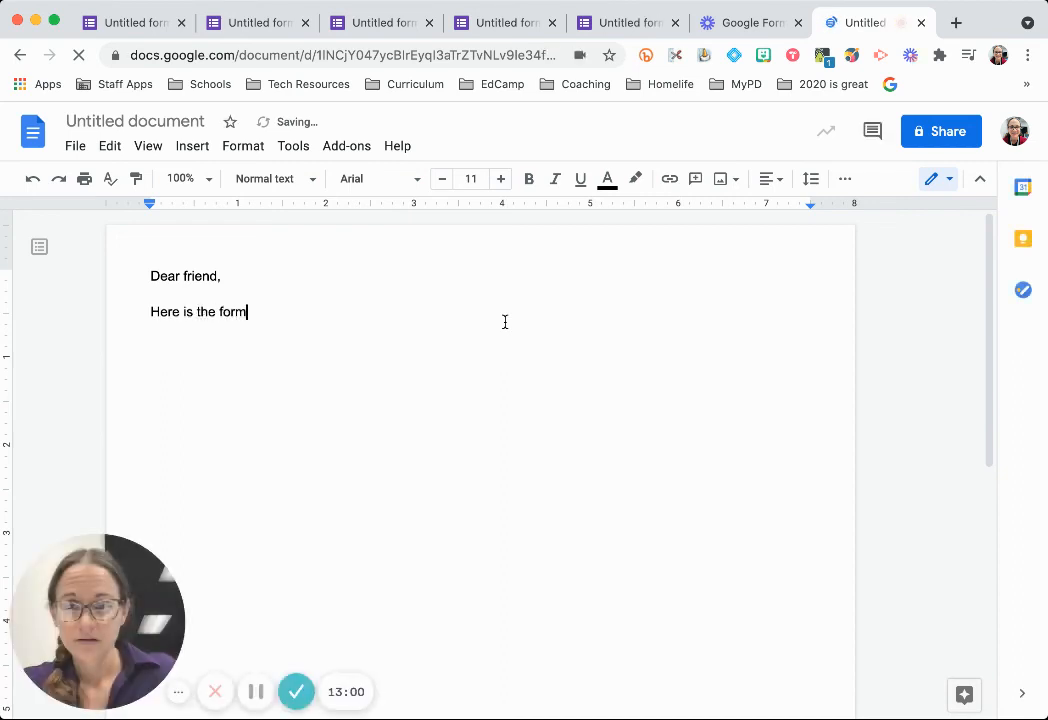
text( you requested.)
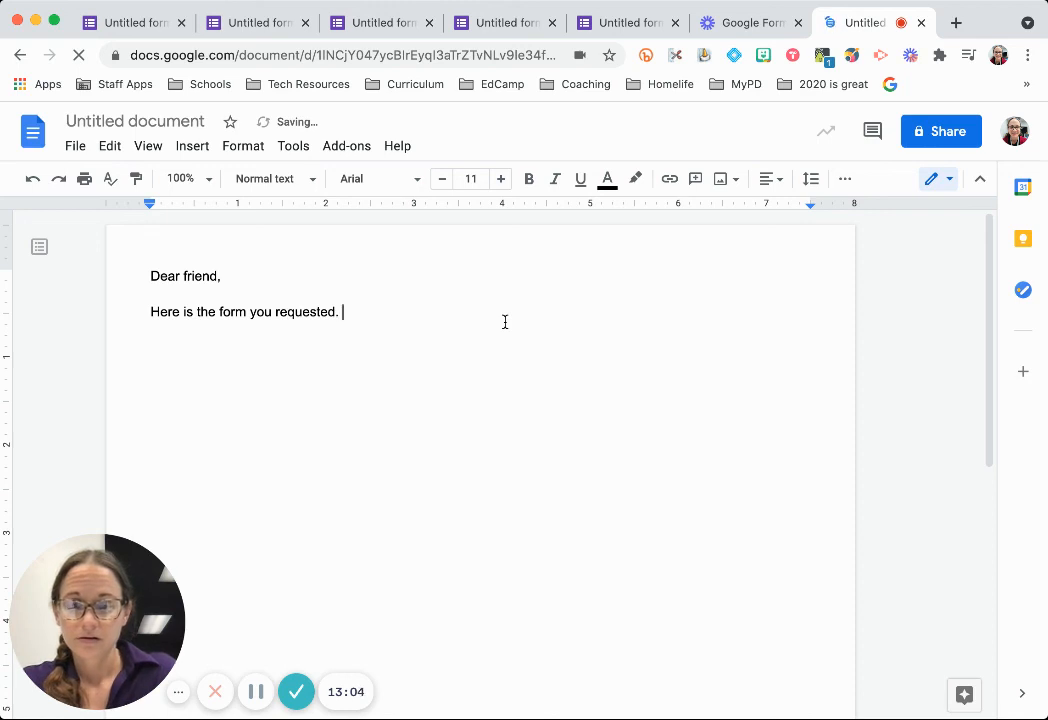
text( This will make a copy for )
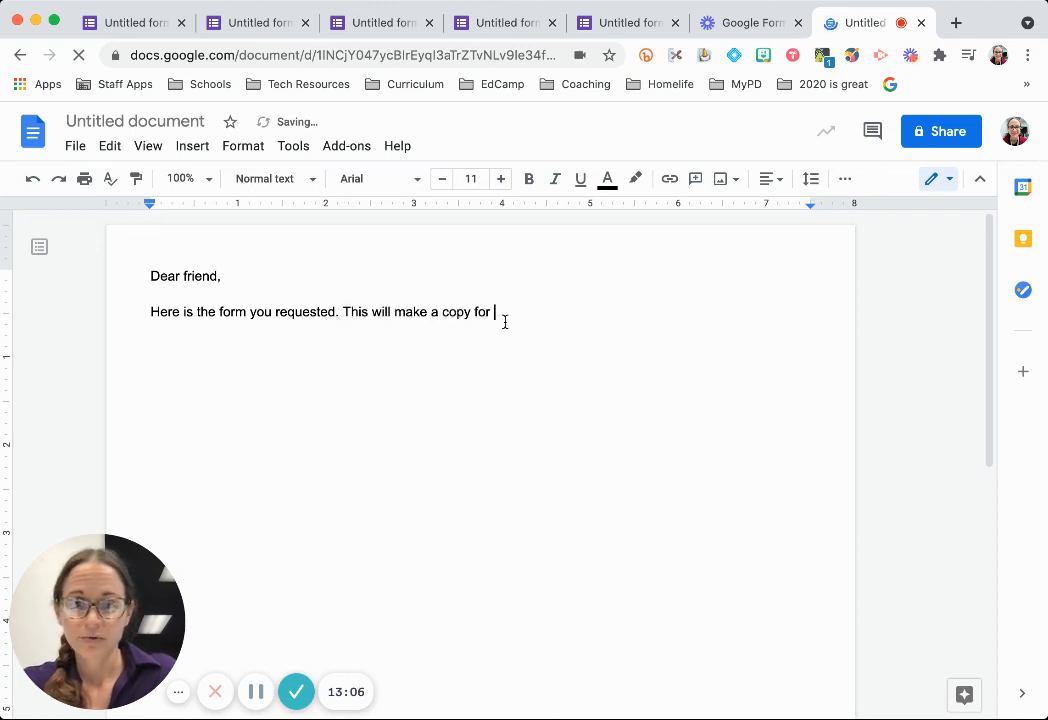
text(you.)
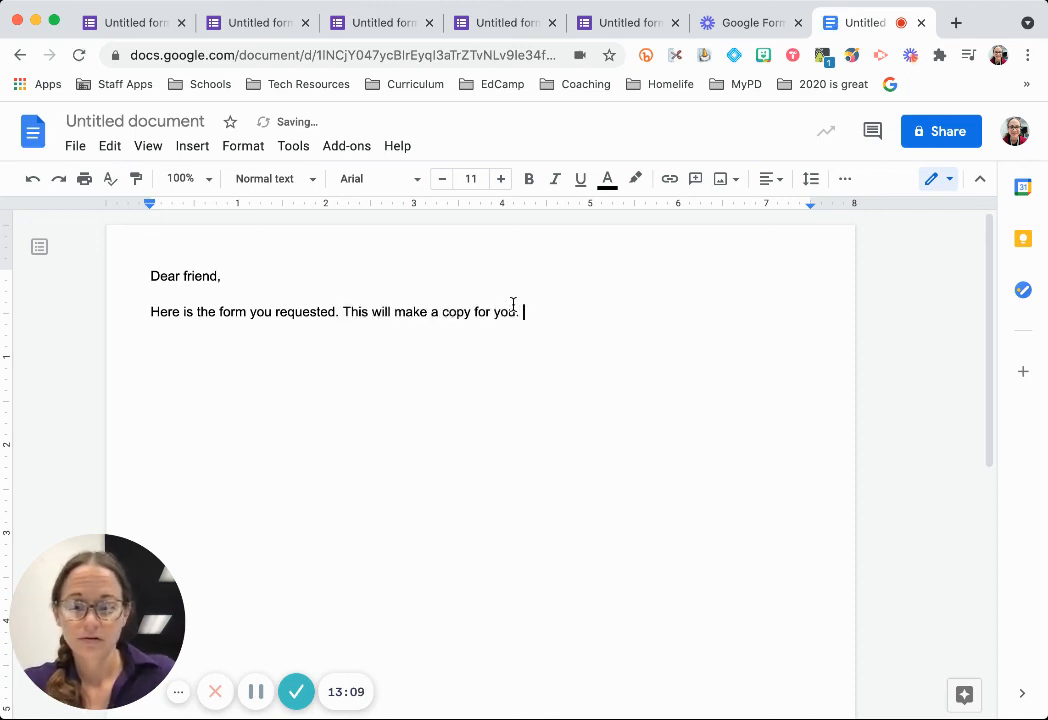
text( Form)
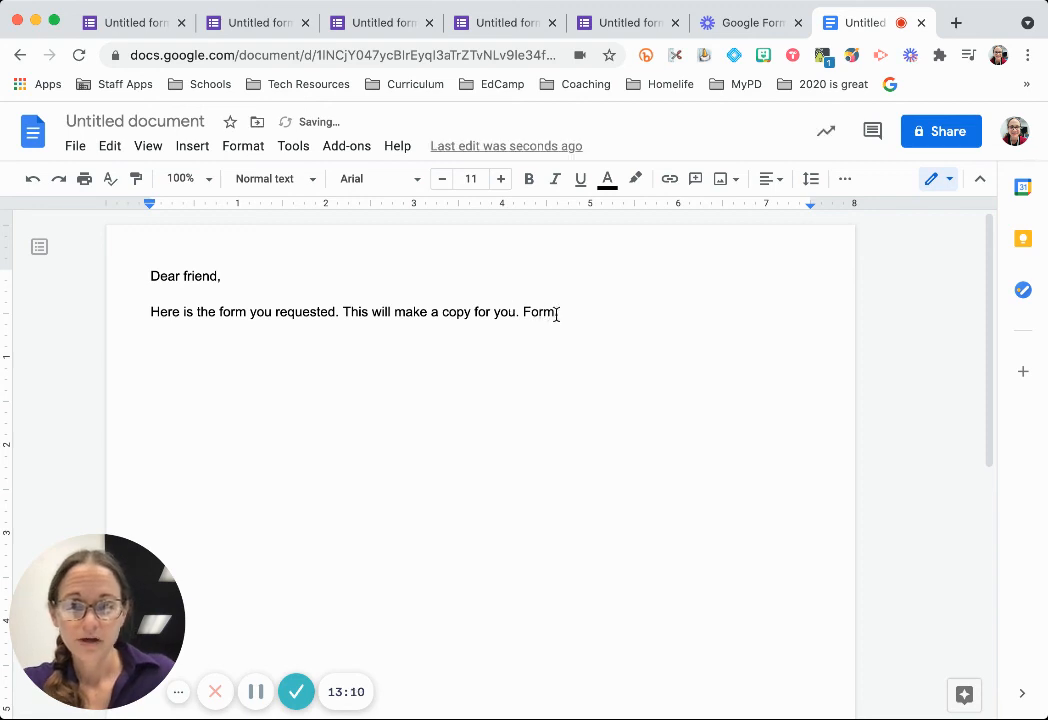
Link the word Form to the form's address with 'edit' replaced by 'copy'.
double_click(528, 311)
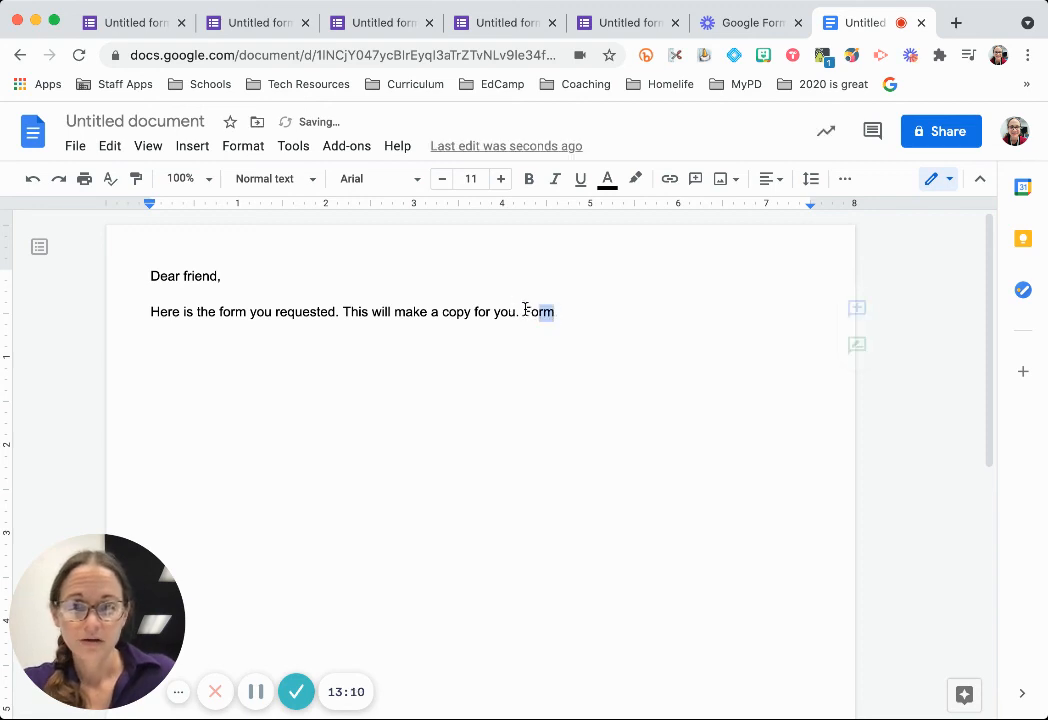
click(670, 179)
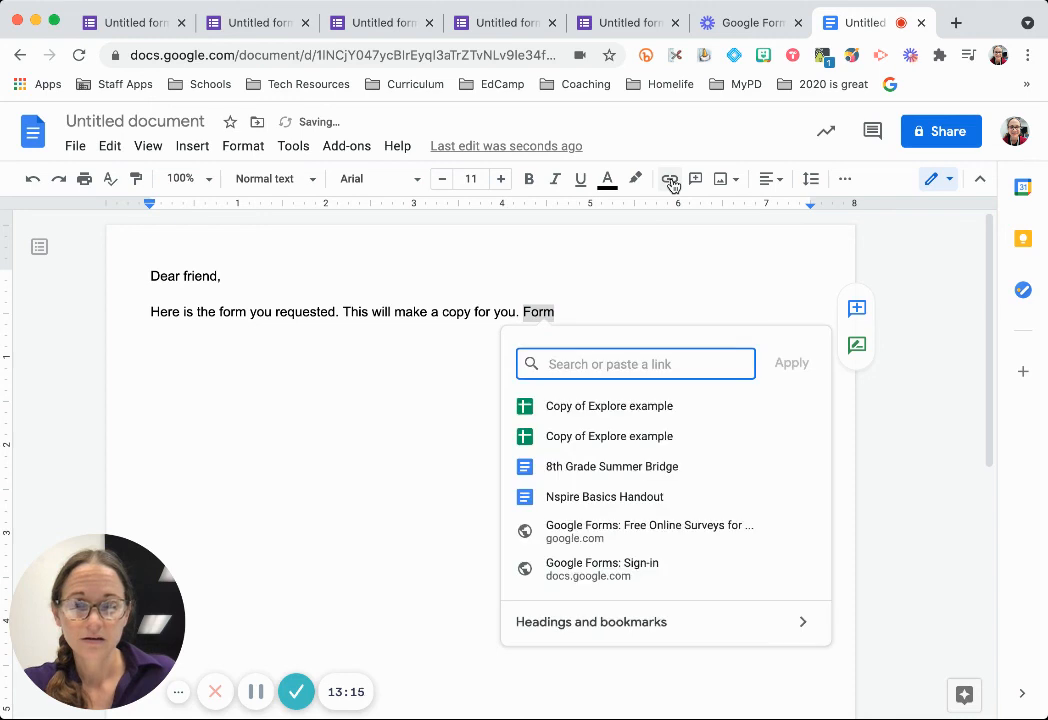
key(ctrl+v)
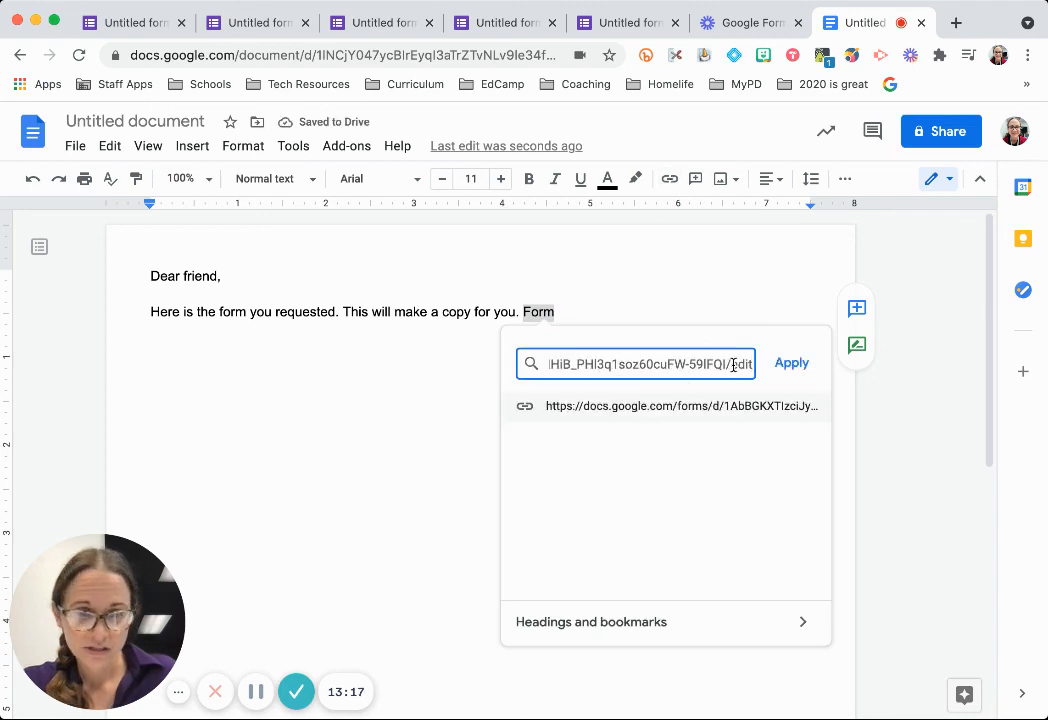
drag(732, 367, 752, 373)
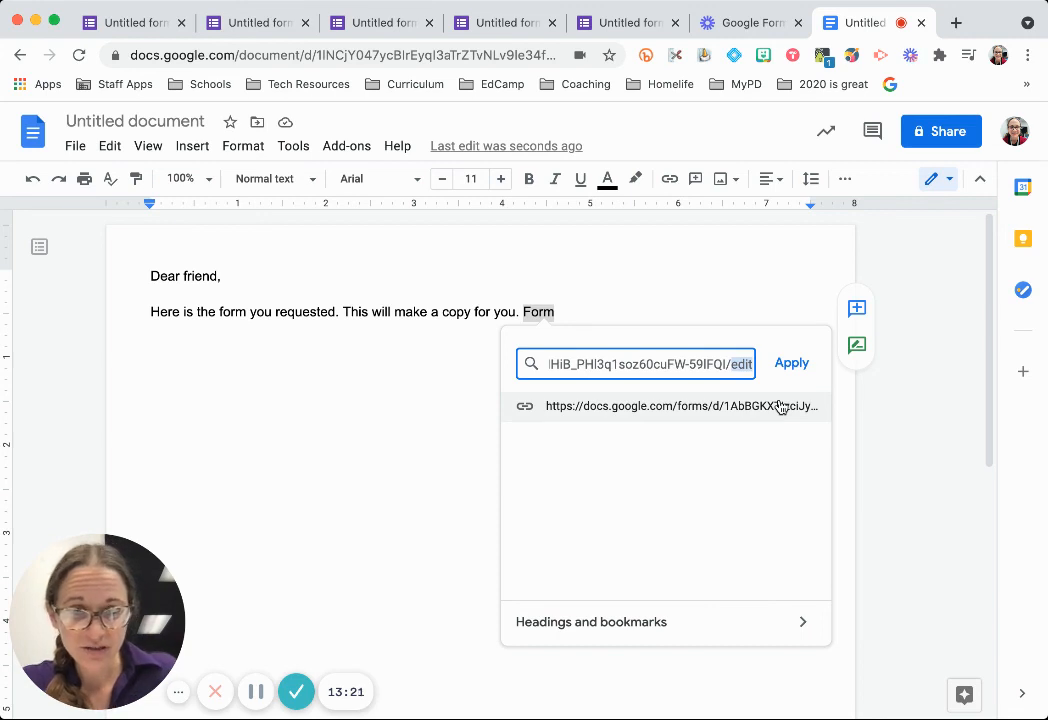
text(copy)
click(792, 365)
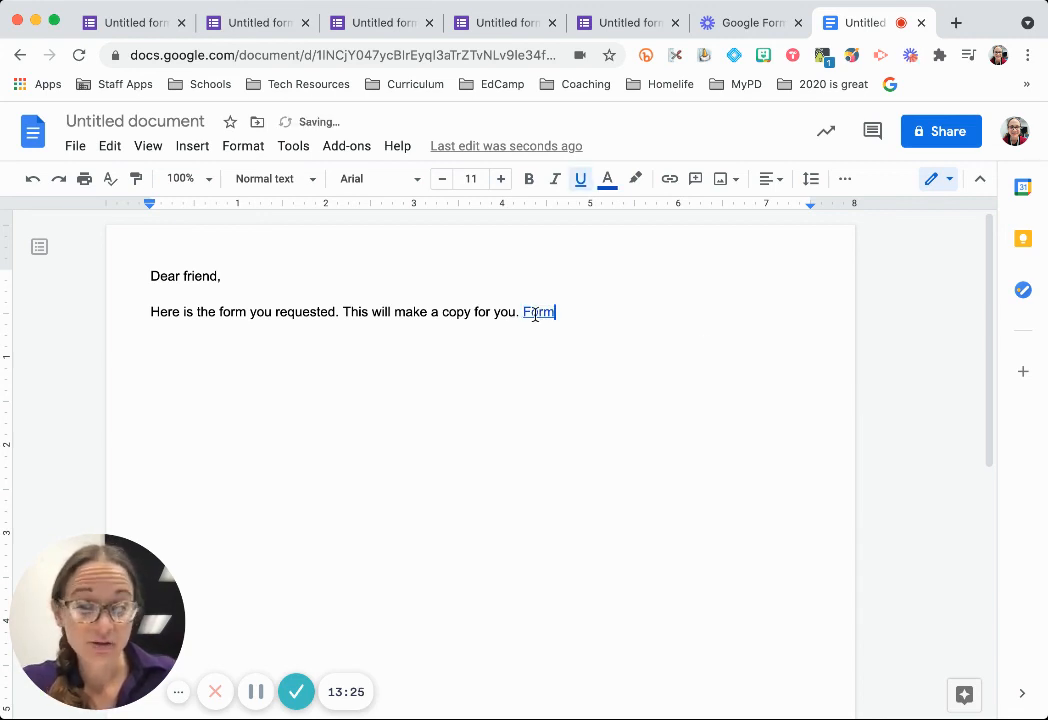
Open the Form link to check its copy page, then go back to the Luncheon form tab.
click(643, 350)
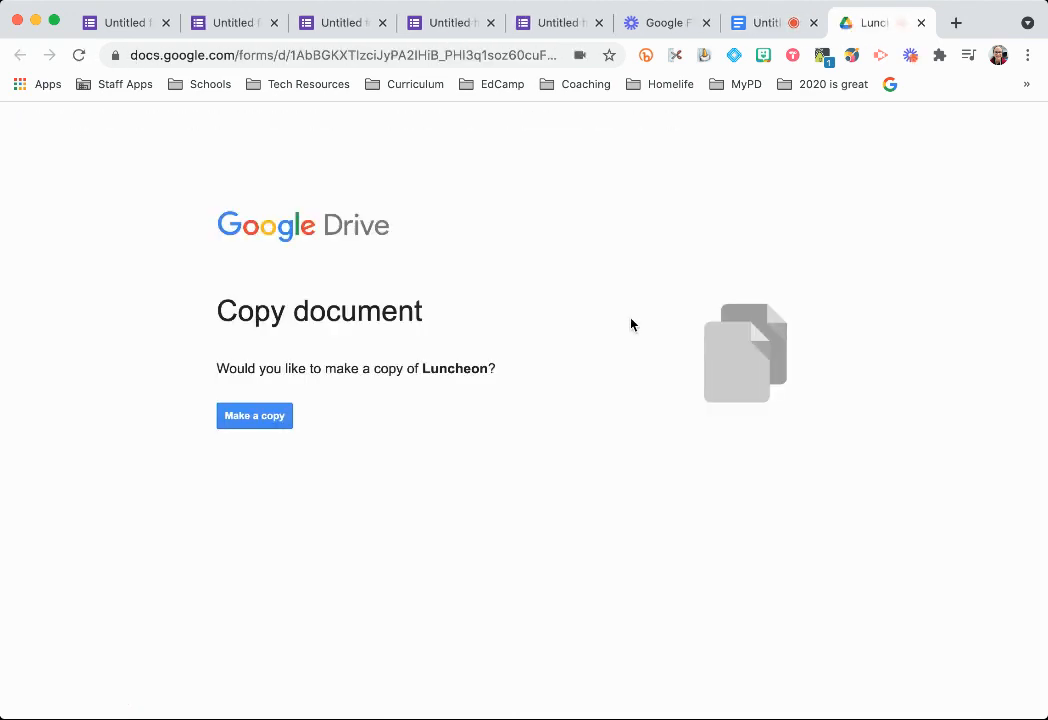
click(779, 30)
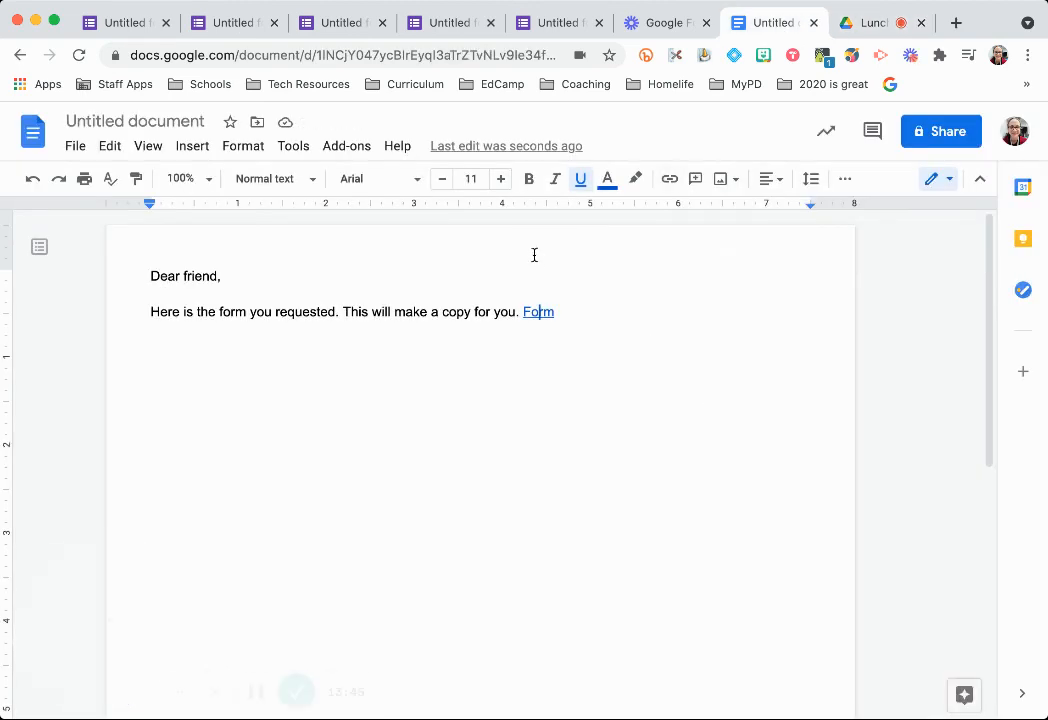
click(222, 25)
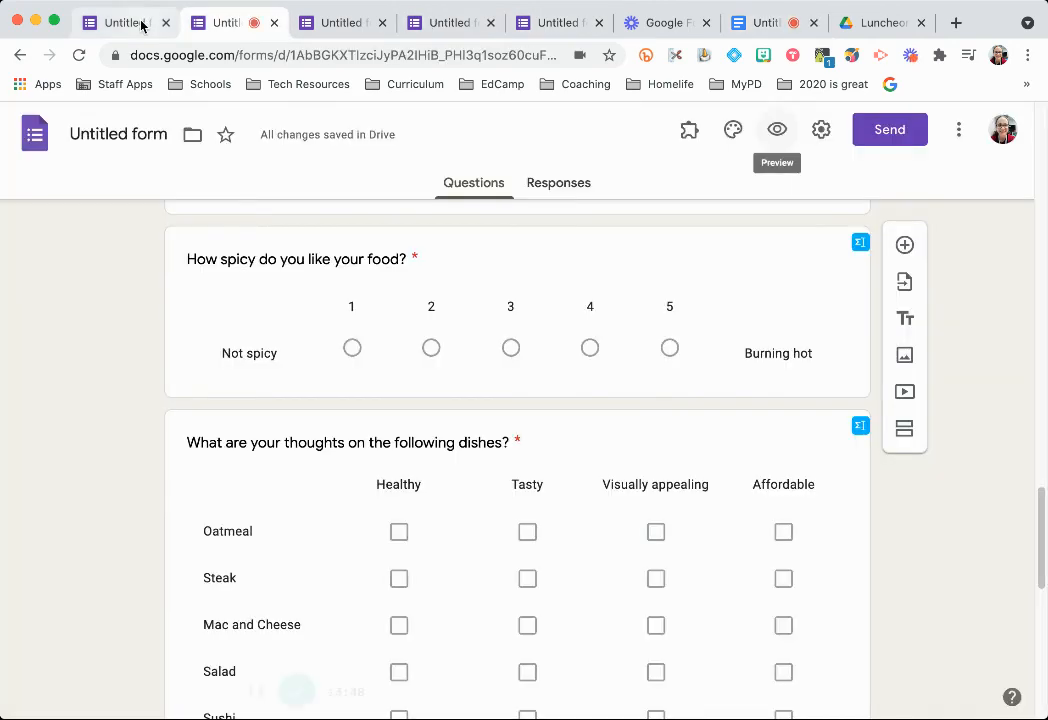
click(335, 22)
Name the form file Luncheon and select its web address.
scroll(443, 270, up, 20)
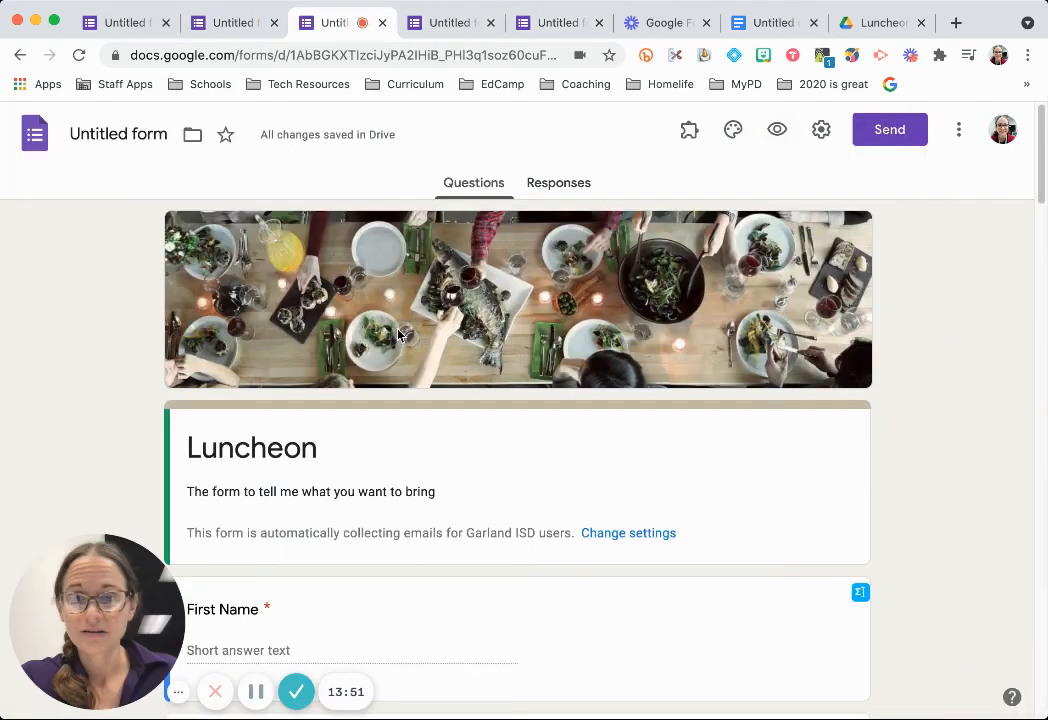
click(136, 133)
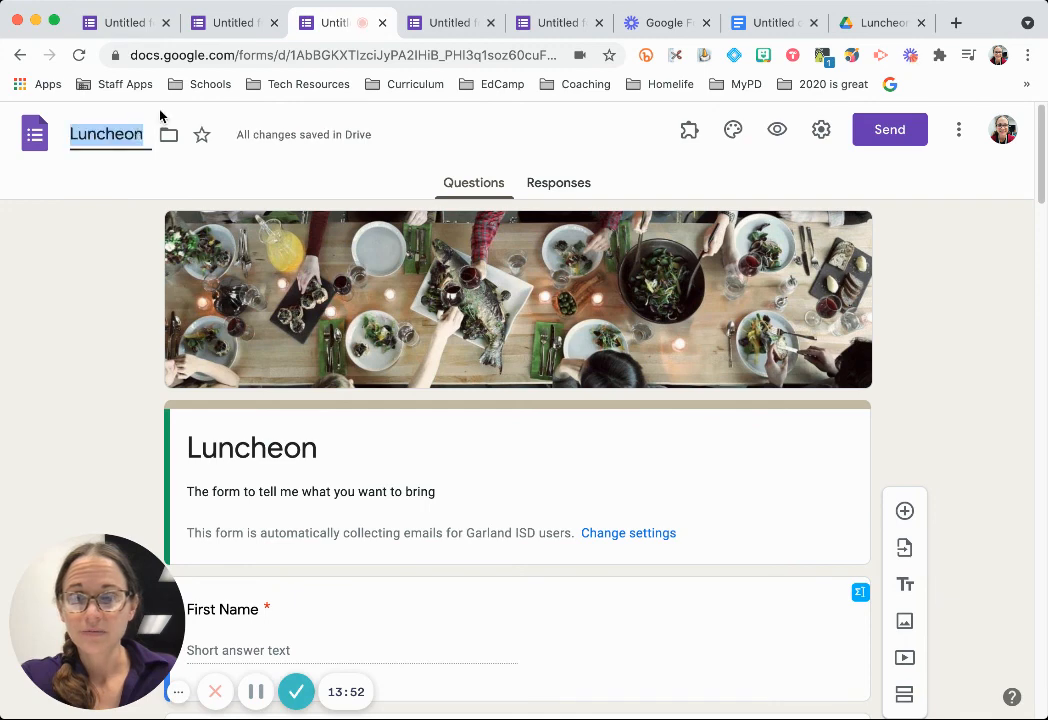
click(346, 55)
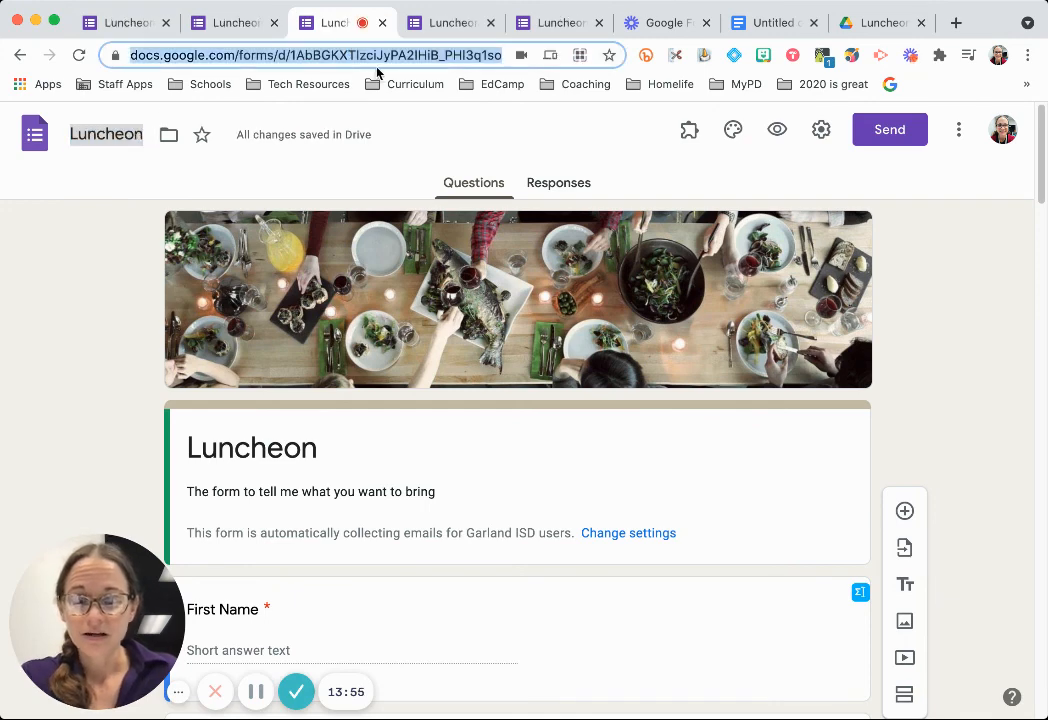
Paste the form's address on a new line below the Form link in the doc.
click(780, 24)
double_click(639, 330)
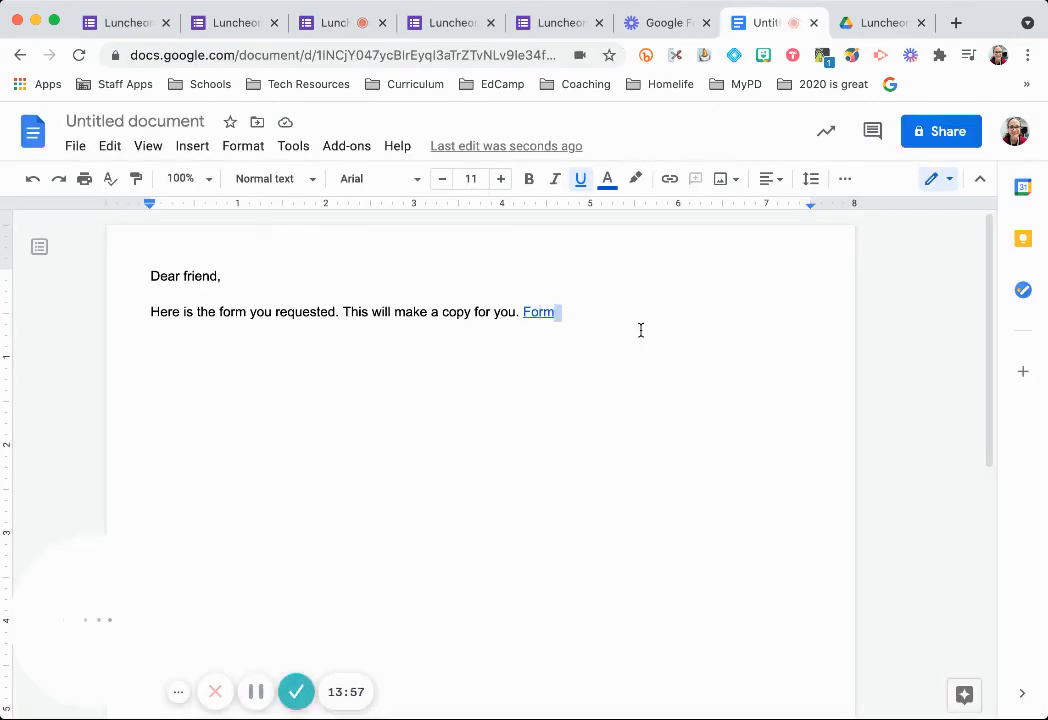
click(640, 330)
key(Return)
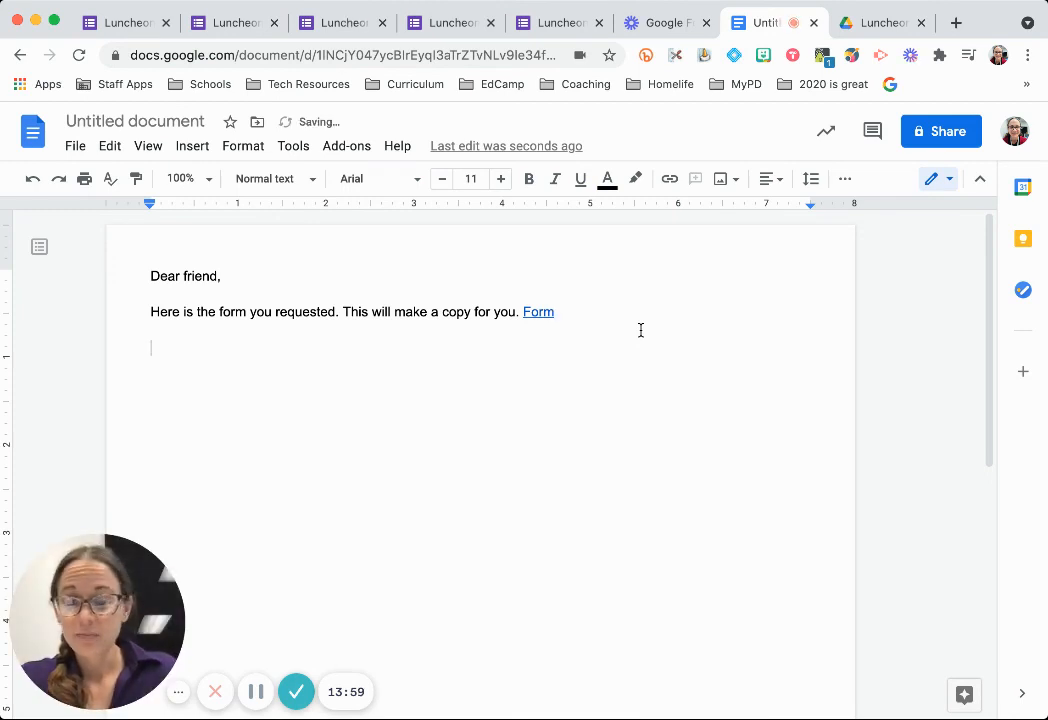
Change the address ending from edit to copy, auto-link it, and open it to test.
drag(691, 348, 670, 350)
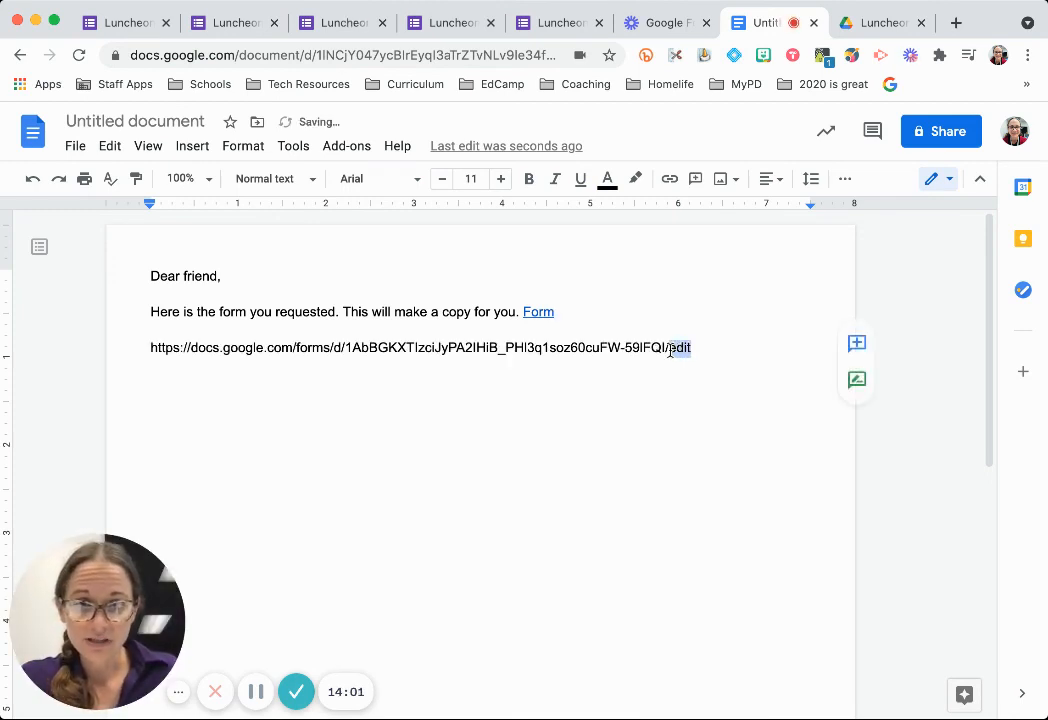
text(copy)
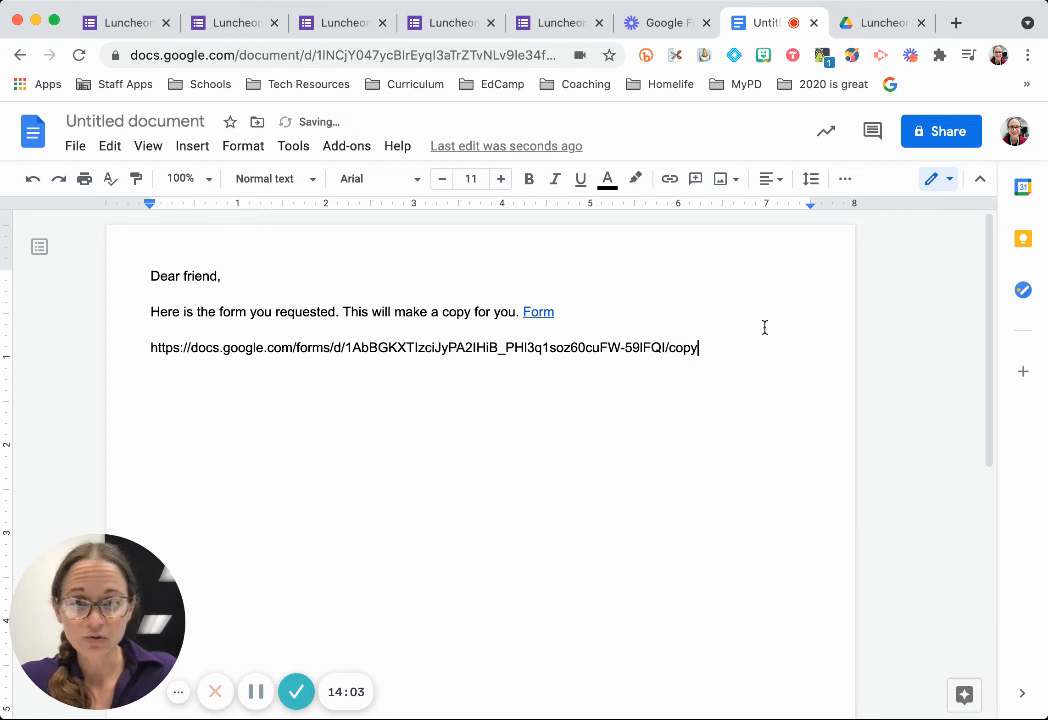
key(Return)
click(608, 350)
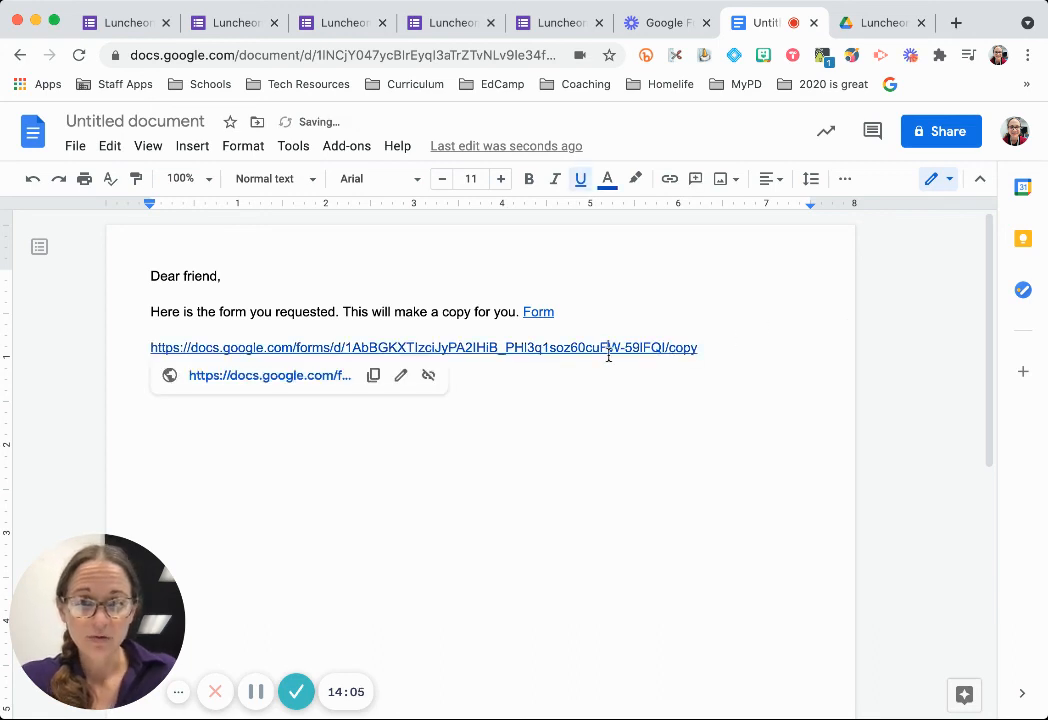
click(306, 382)
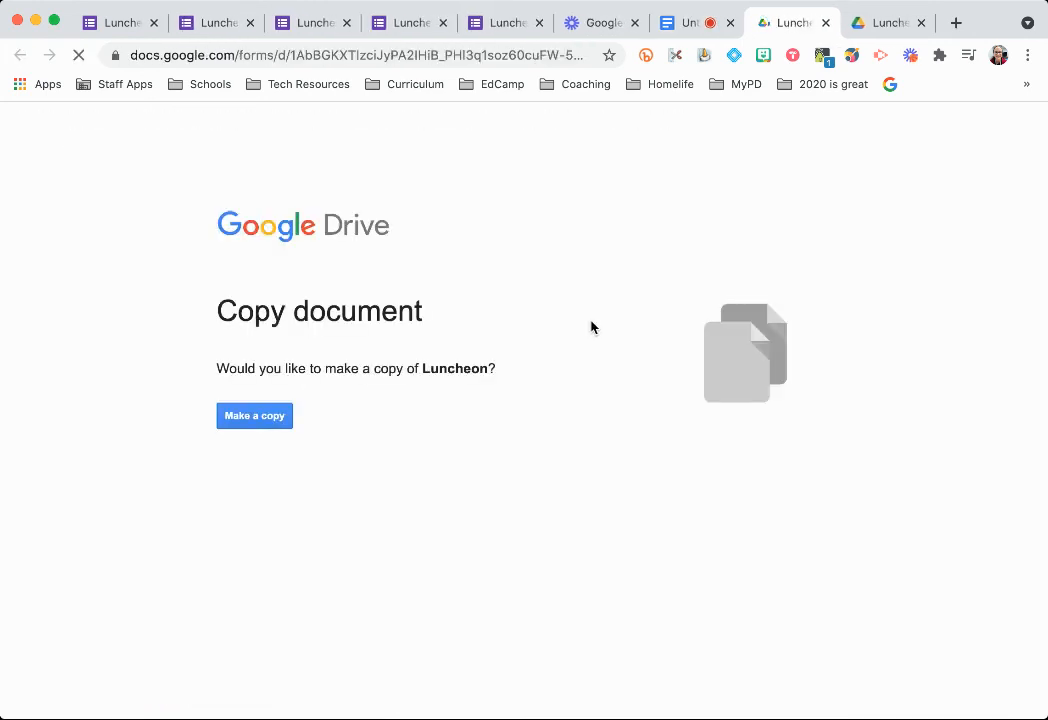